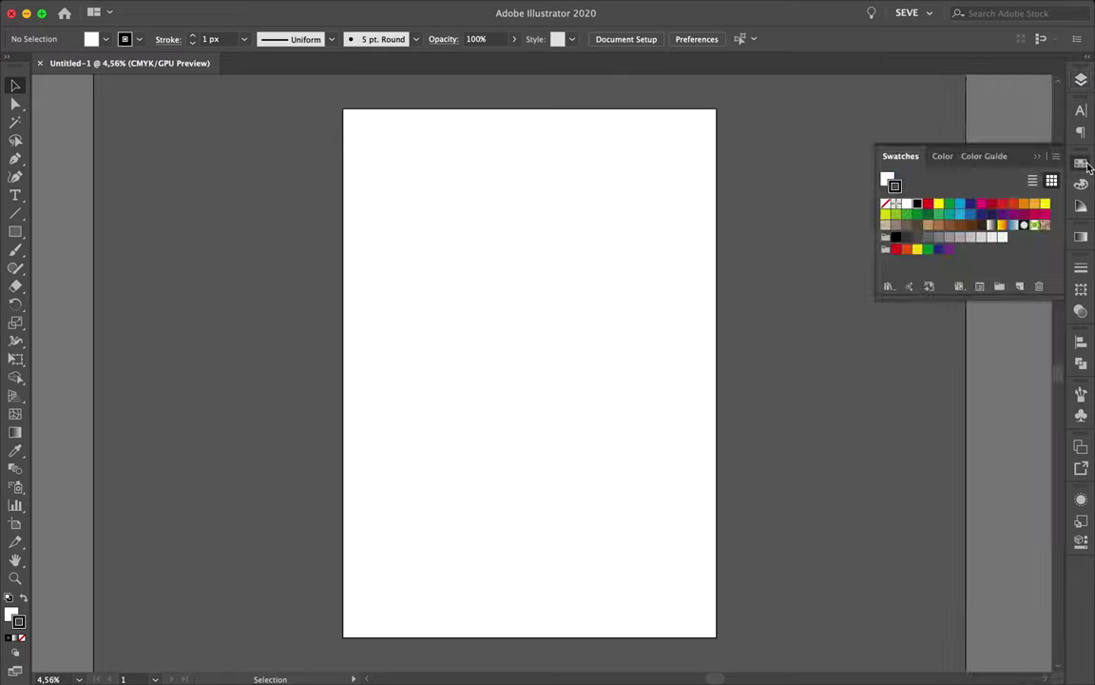
Step: Draw an artboard-sized rectangle and give it a red-to-pale-blue gradient fill
click(16, 231)
click(93, 231)
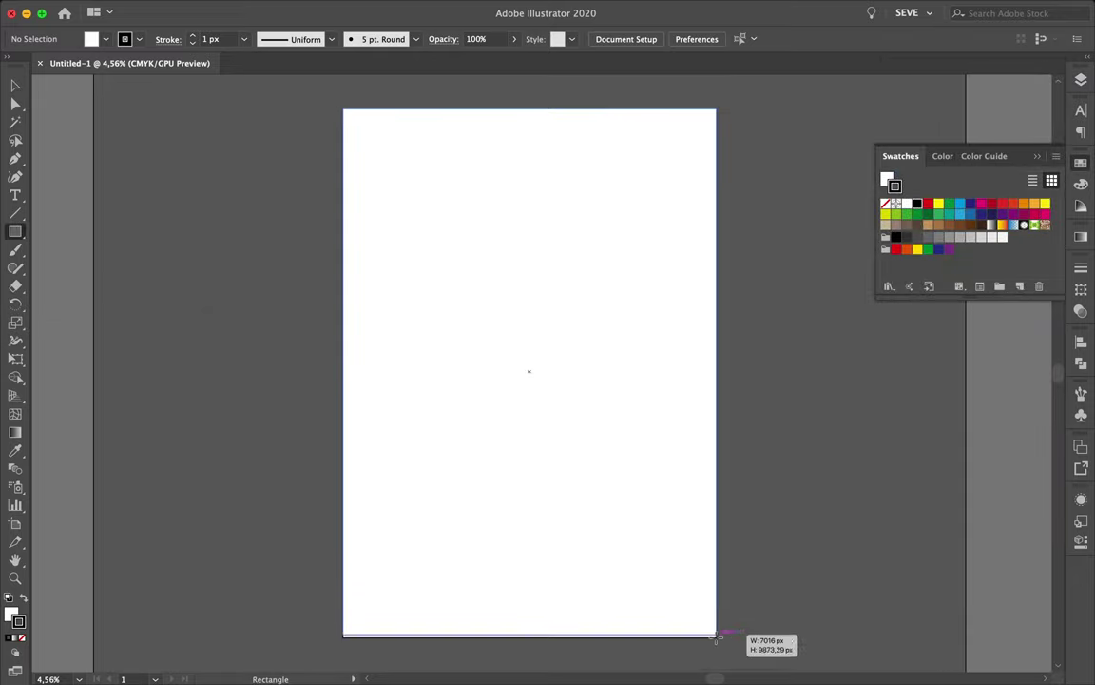
drag(717, 638, 716, 636)
key(ctrl+F9)
click(894, 255)
double_click(11, 614)
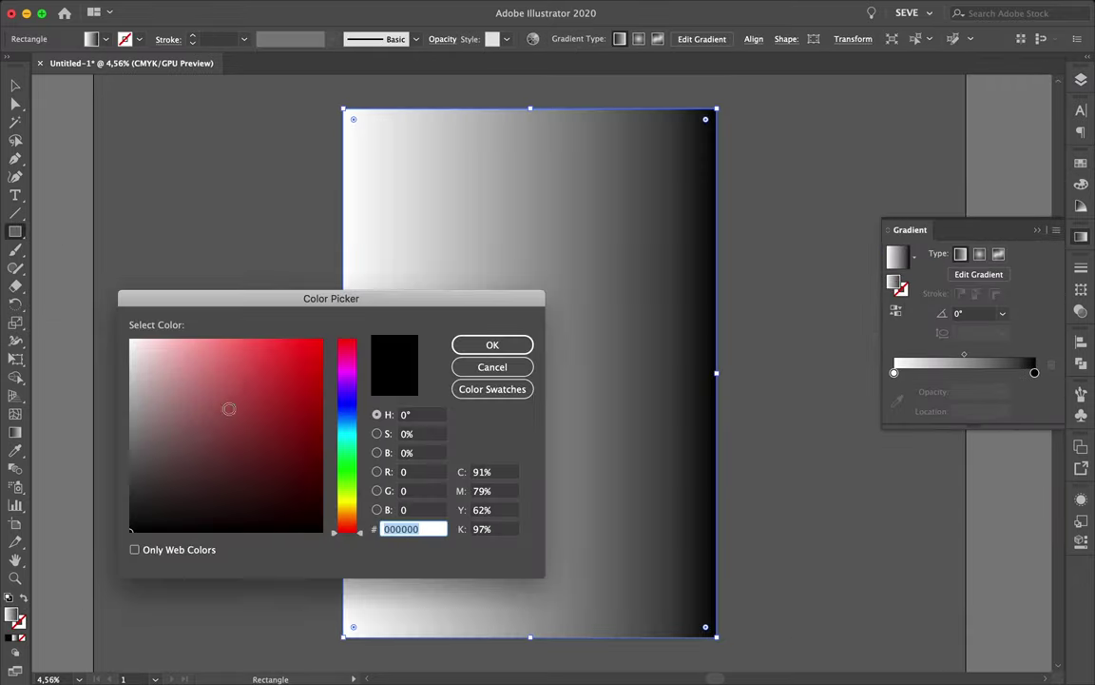
click(493, 344)
click(910, 367)
double_click(1035, 373)
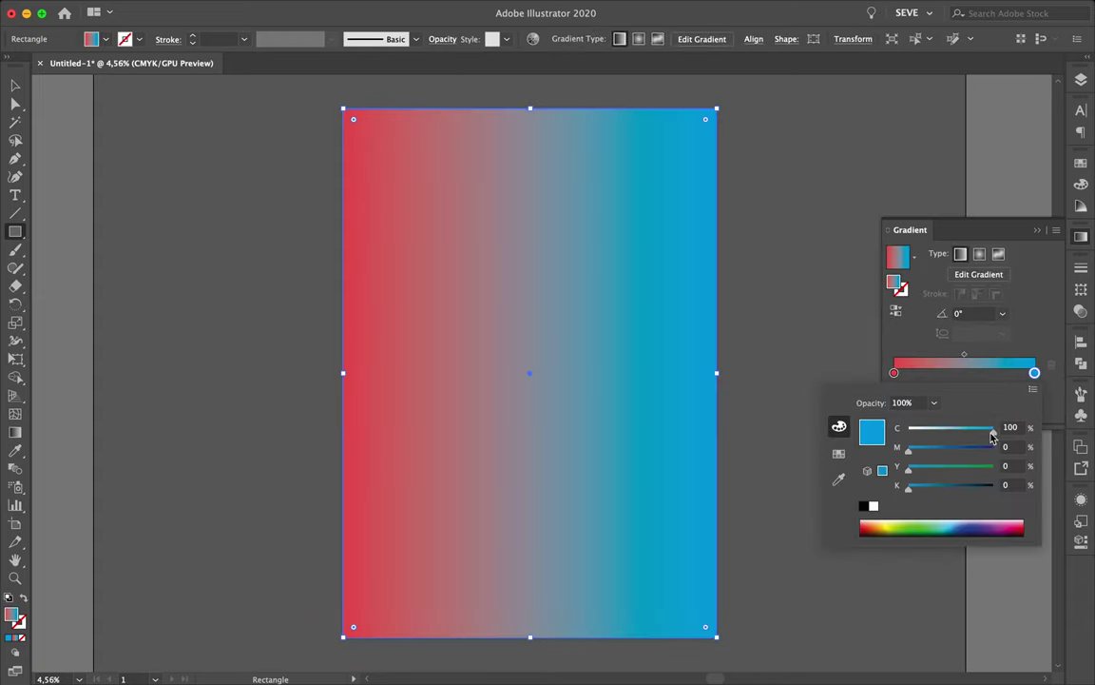
drag(994, 429, 953, 430)
drag(908, 449, 930, 449)
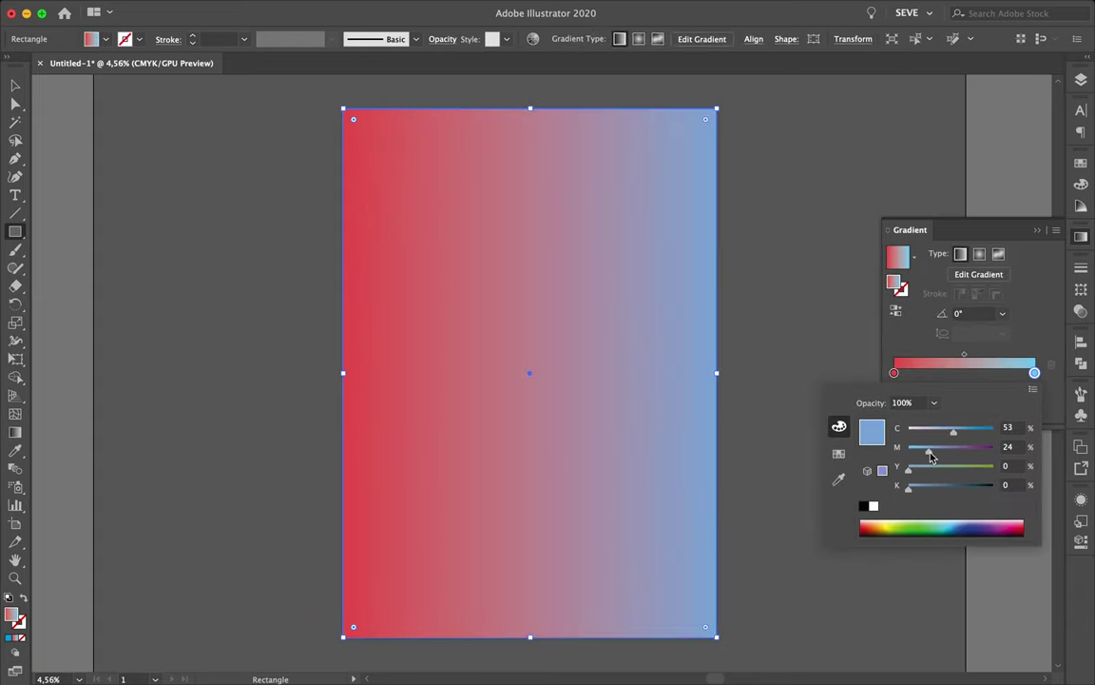
click(825, 359)
Step: Set the gradient angle to 90°, briefly adding then removing a middle red stop
click(1003, 313)
click(1017, 399)
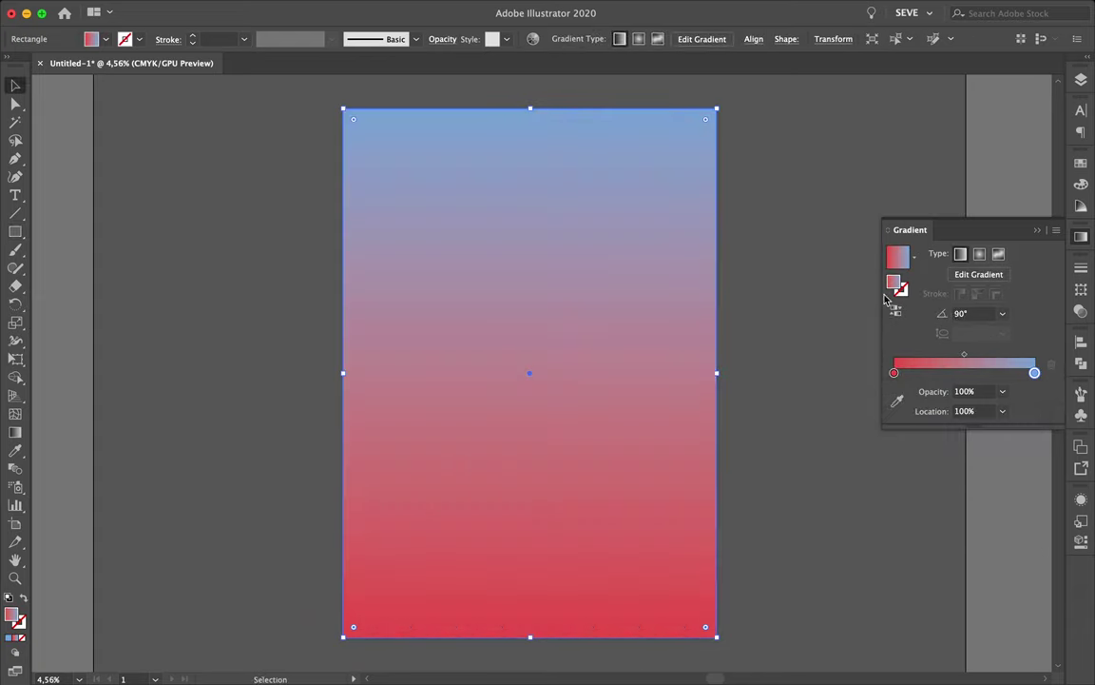
double_click(966, 373)
mouse_move(951, 450)
mouse_down()
mouse_move(989, 435)
mouse_move(970, 452)
mouse_up()
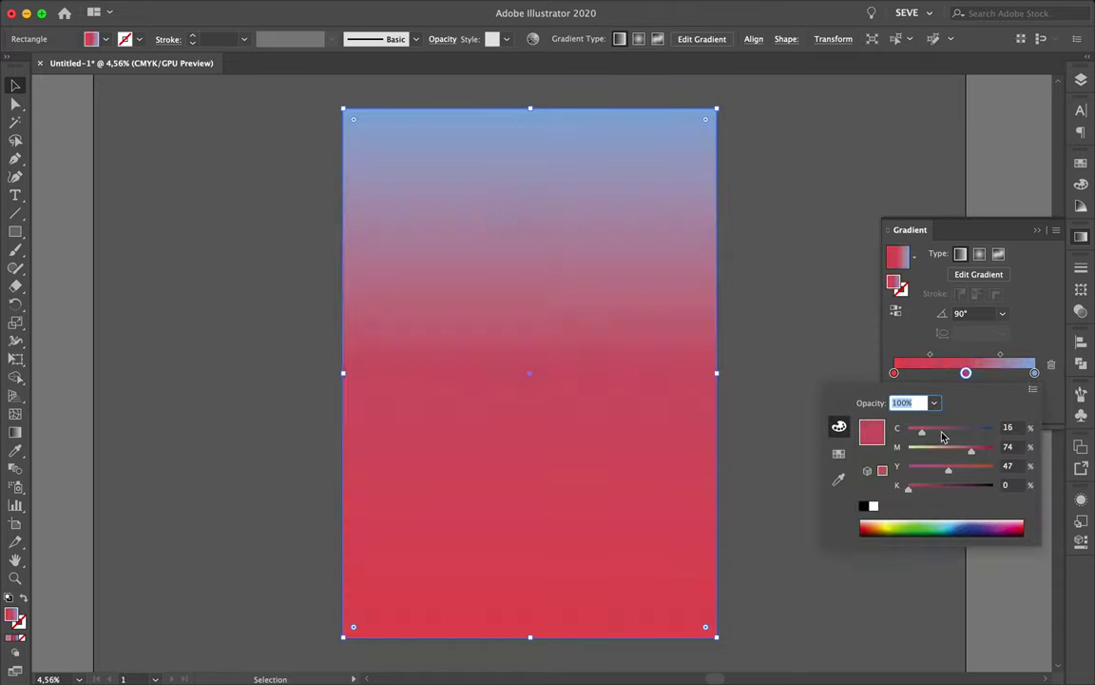
drag(1008, 525, 1011, 533)
drag(966, 373, 968, 419)
click(809, 381)
Step: Lock the gradient rectangle on Layer 1 and add Layer 2 above it
click(631, 311)
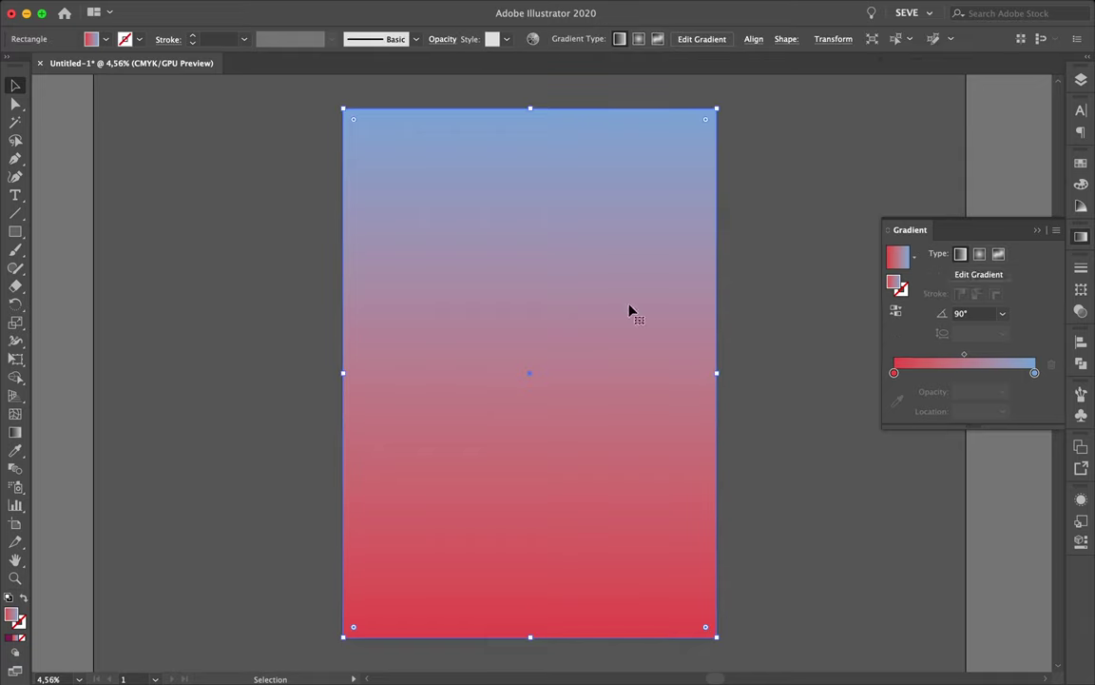
key(F7)
key(p)
click(105, 39)
Step: Set no fill with a white stroke and draw a straight horizontal line
click(10, 68)
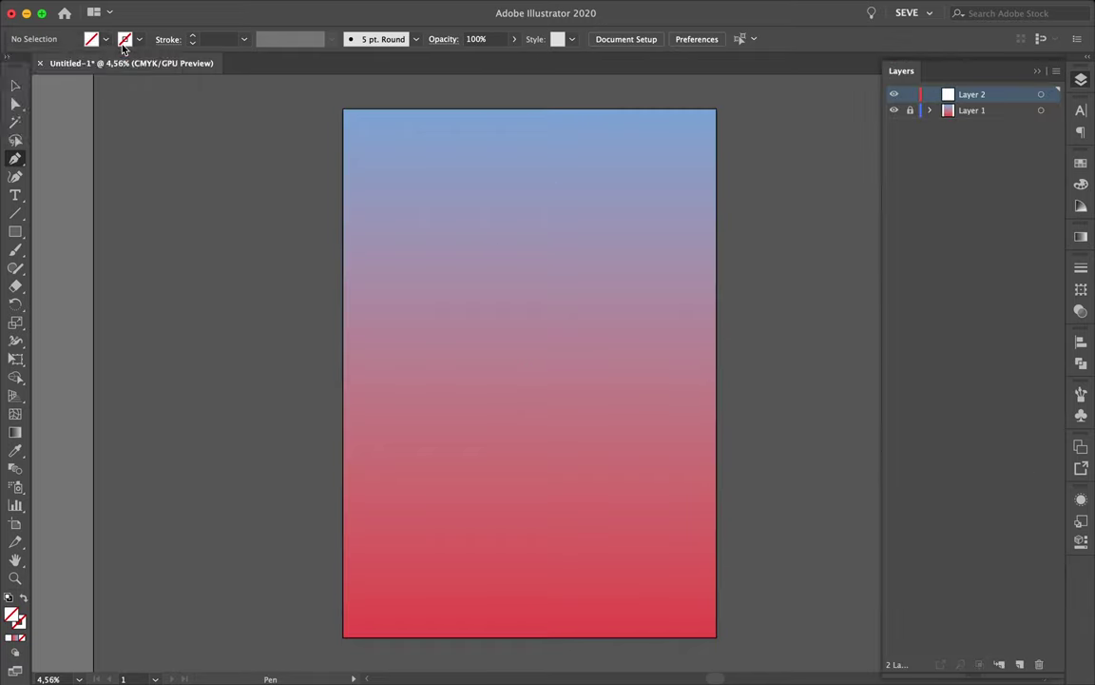
click(139, 39)
click(34, 69)
click(671, 180)
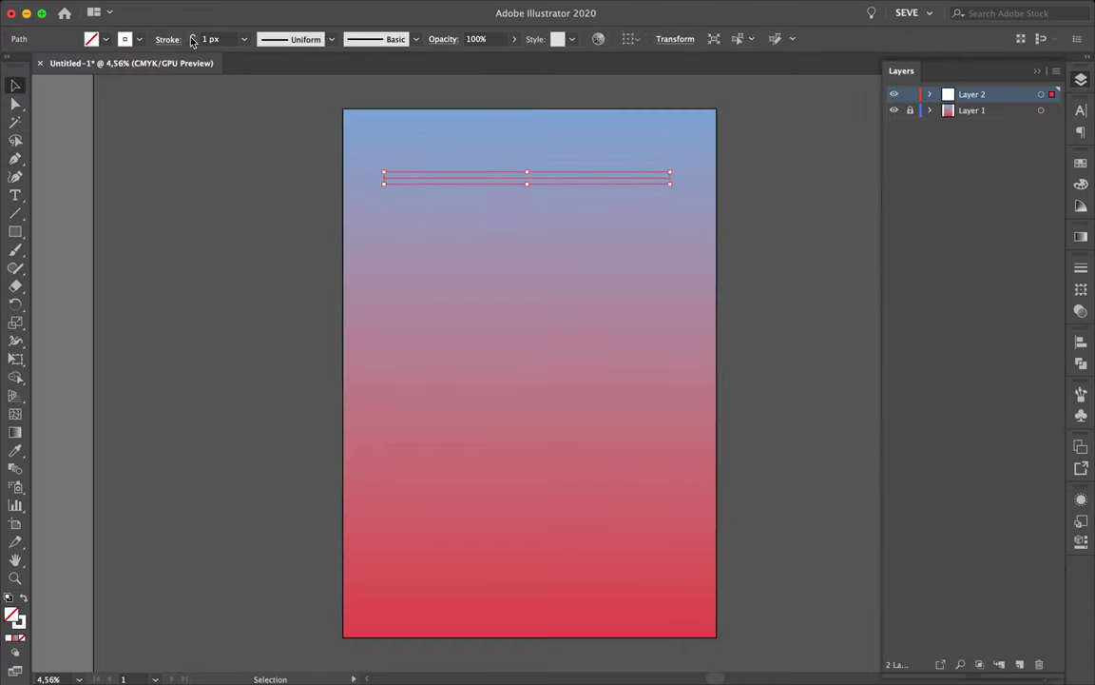
scroll(347, 124, down, 1)
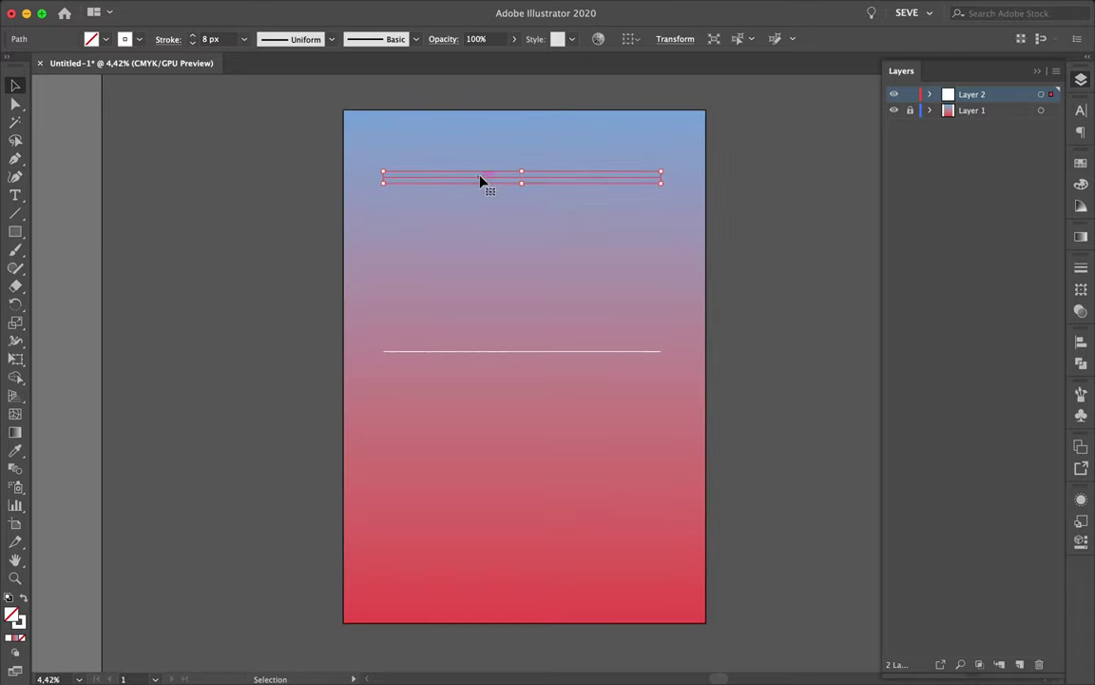
Step: Apply a Zig Zag distortion to the lines and move the lower one further down
click(315, 8)
mouse_move(367, 146)
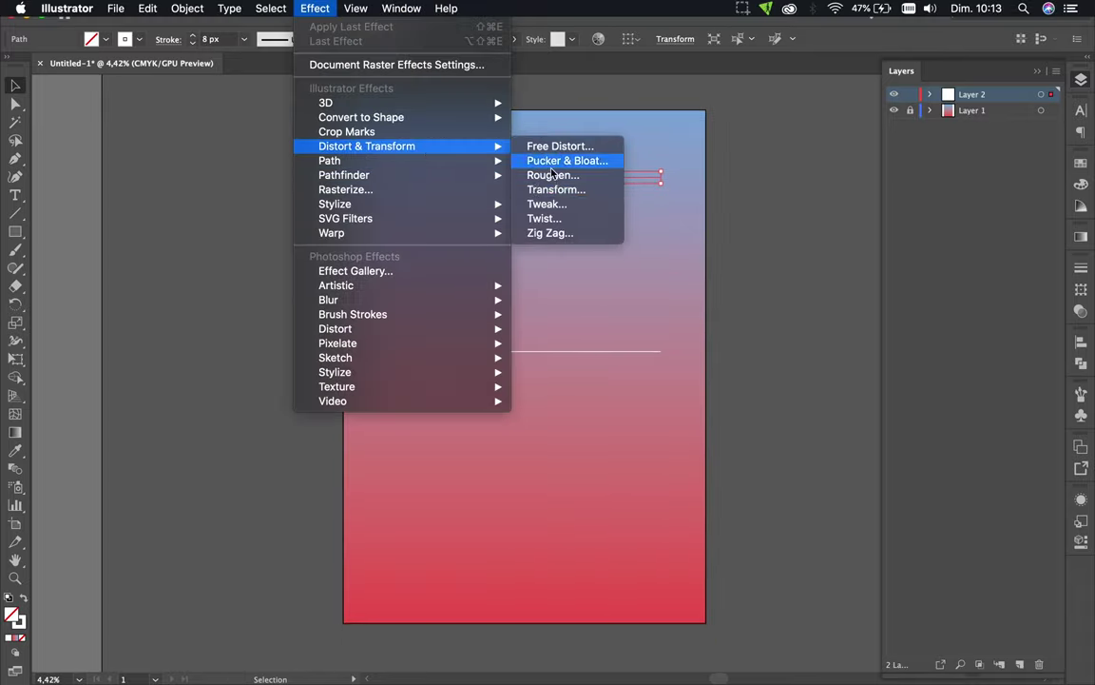
click(550, 233)
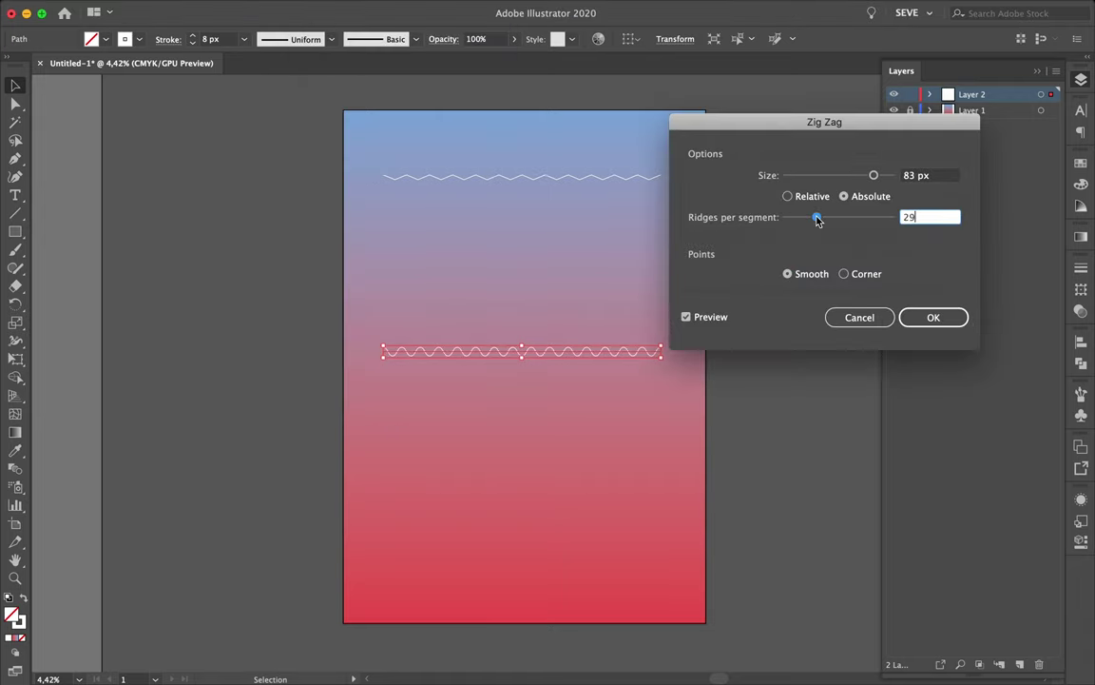
key(Return)
drag(655, 351, 655, 446)
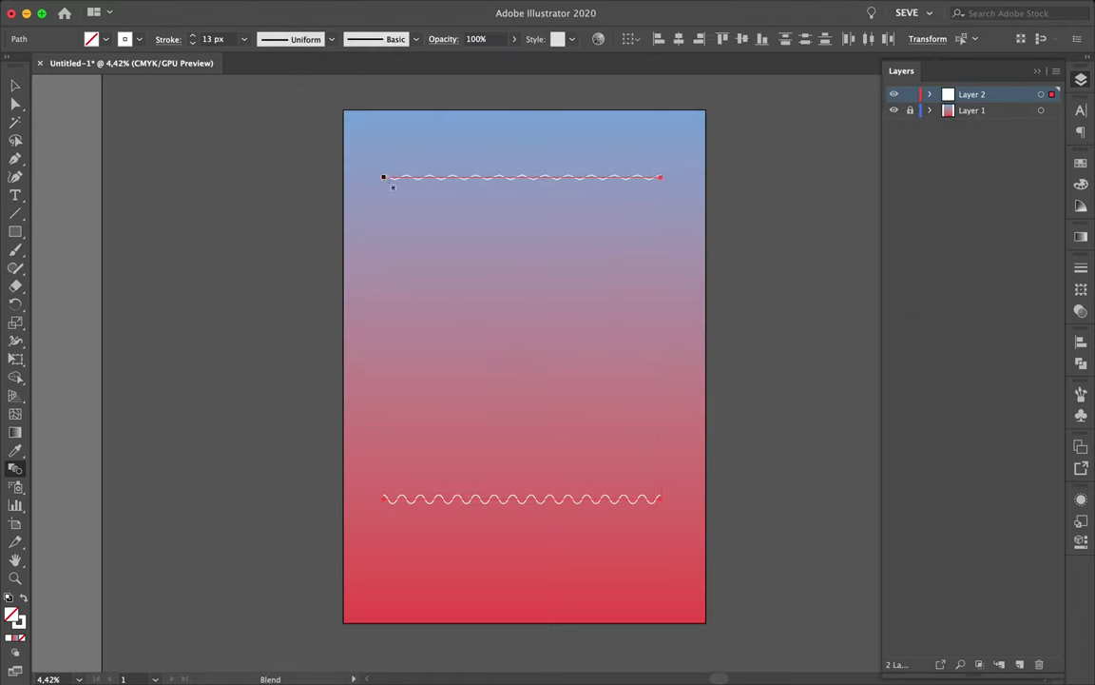
key(Return)
key(Return)
Step: Blend the two wavy lines and set Blend Options to Specified Steps with preview on
click(615, 502)
drag(386, 594, 582, 166)
double_click(16, 468)
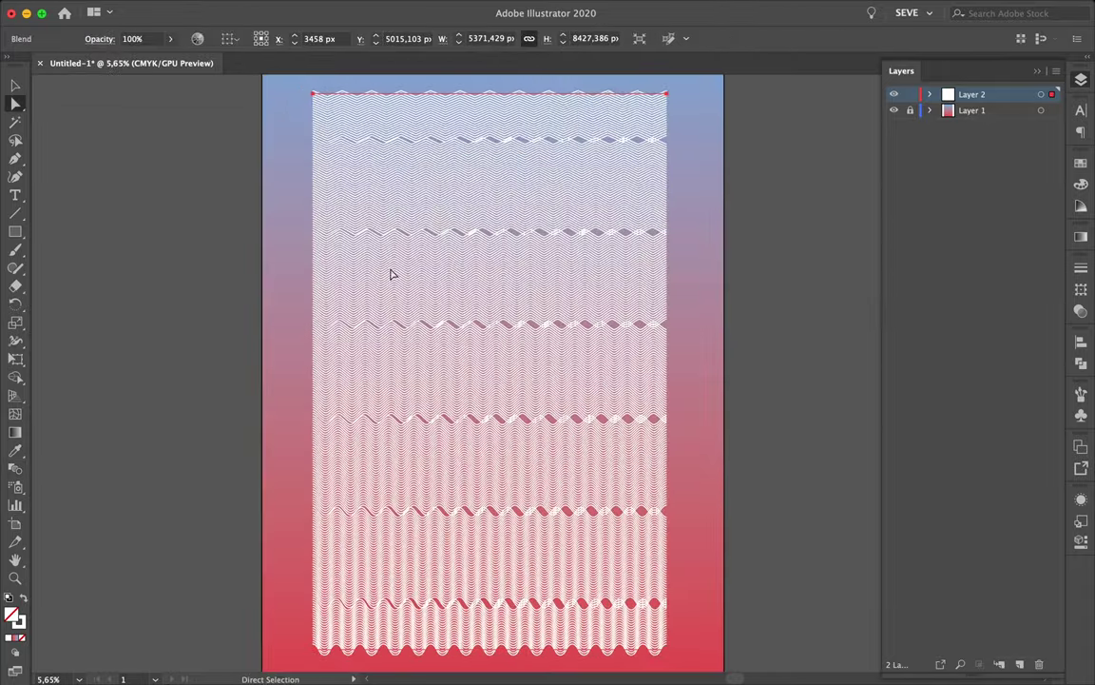
click(677, 379)
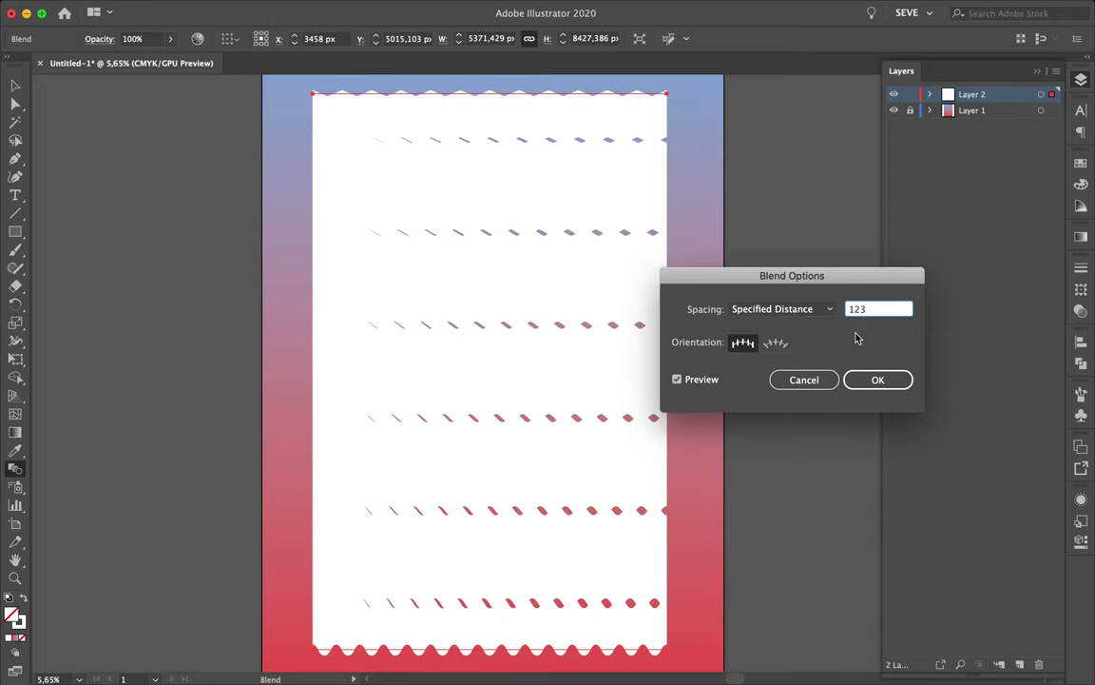
key(Up)
key(Down)
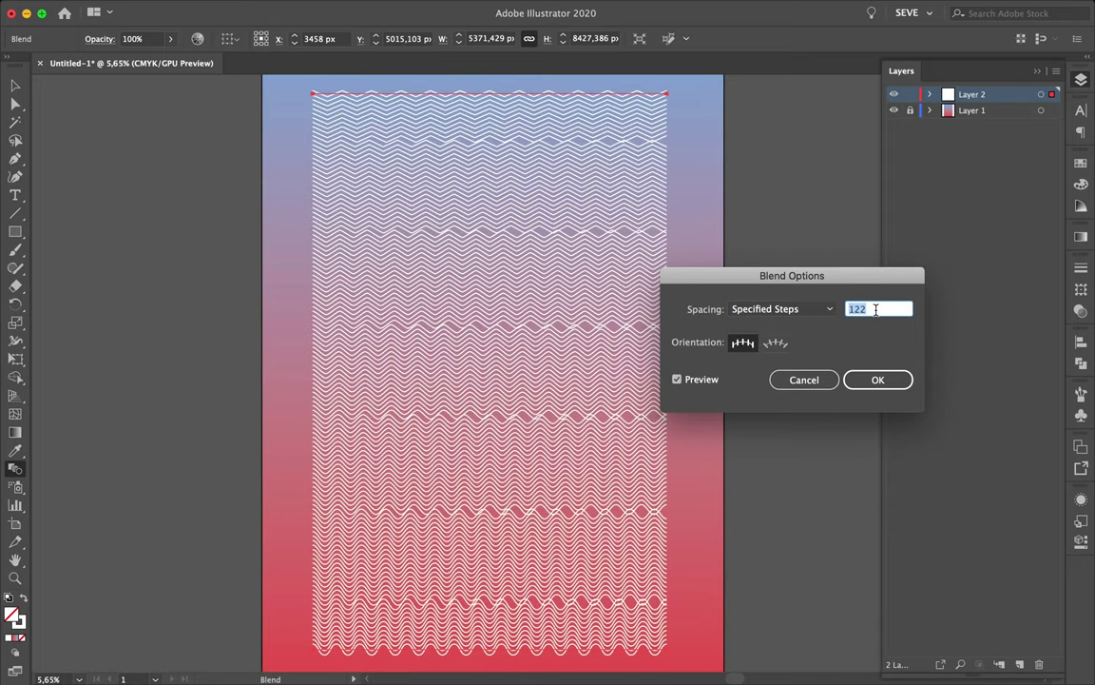
click(877, 379)
Step: Direct-select the top path of the blend and bring up its Zig Zag effect
key(a)
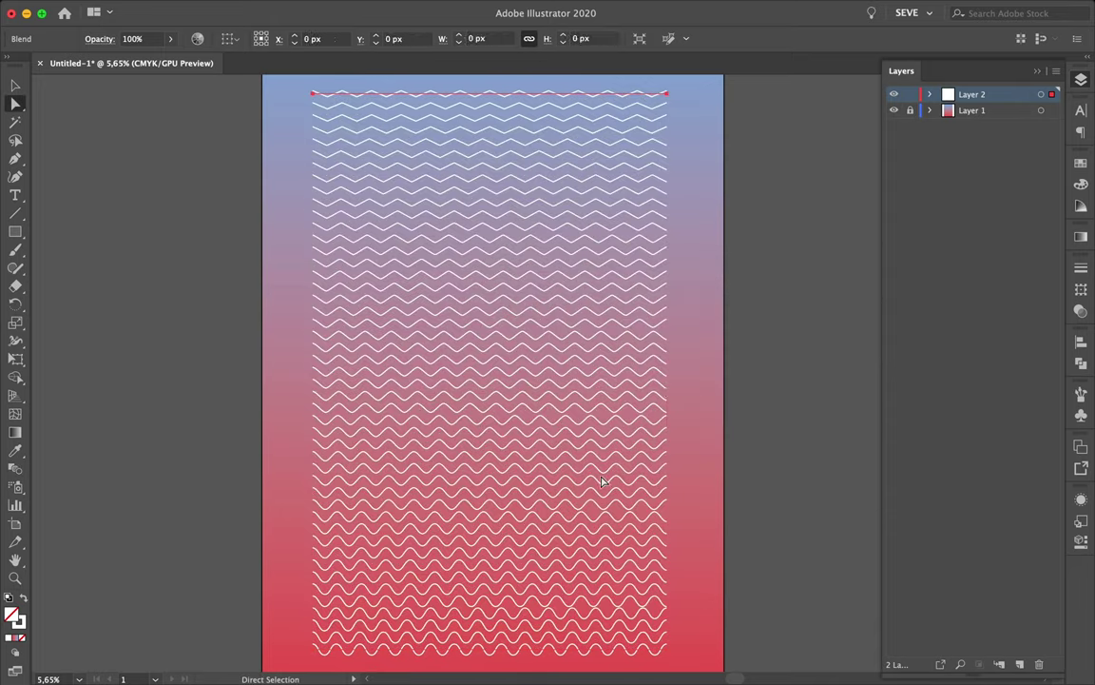
click(1081, 501)
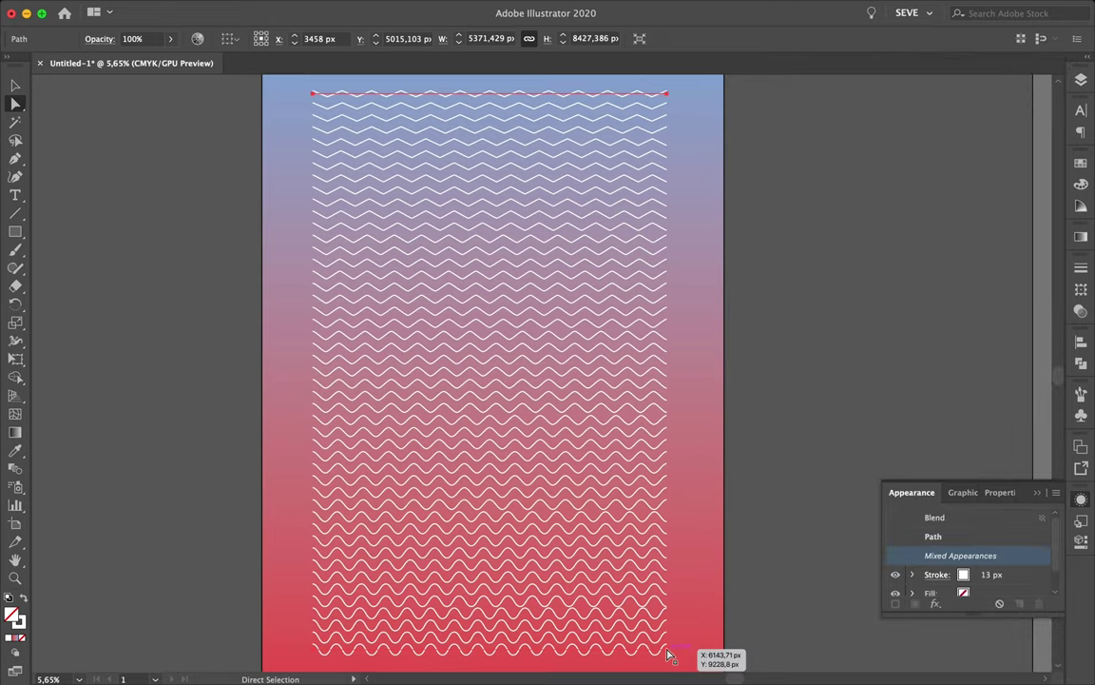
click(960, 555)
Step: Reduce the Zig Zag ridges so the waves become broad single sweeps
click(711, 317)
drag(847, 217, 787, 218)
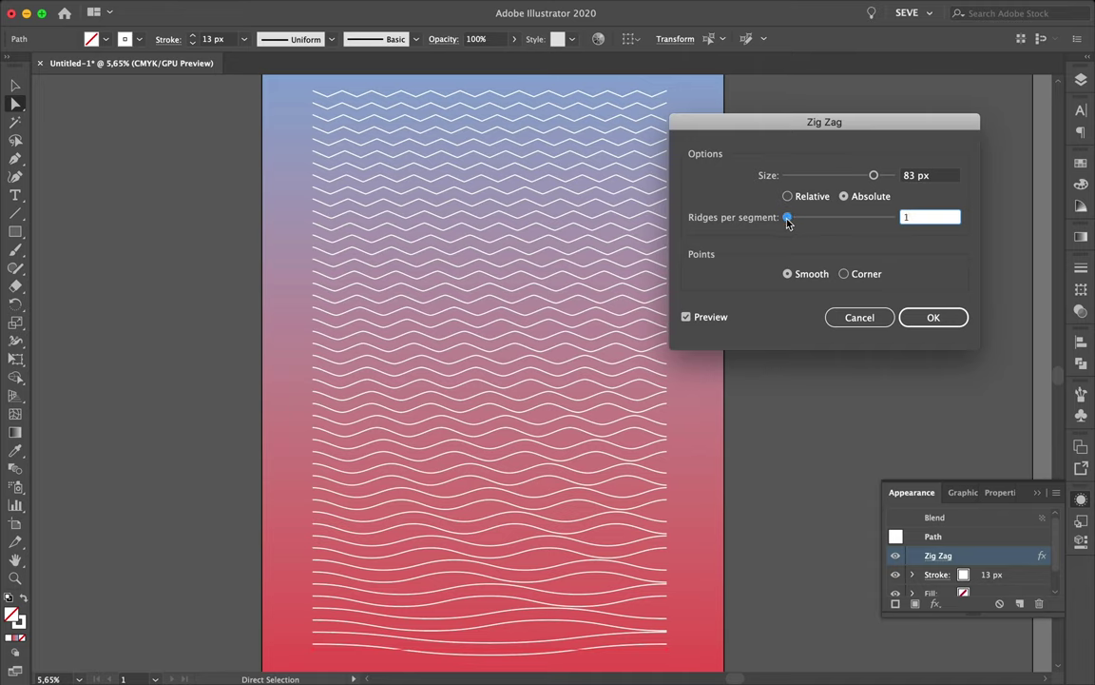
drag(874, 175, 905, 175)
click(932, 316)
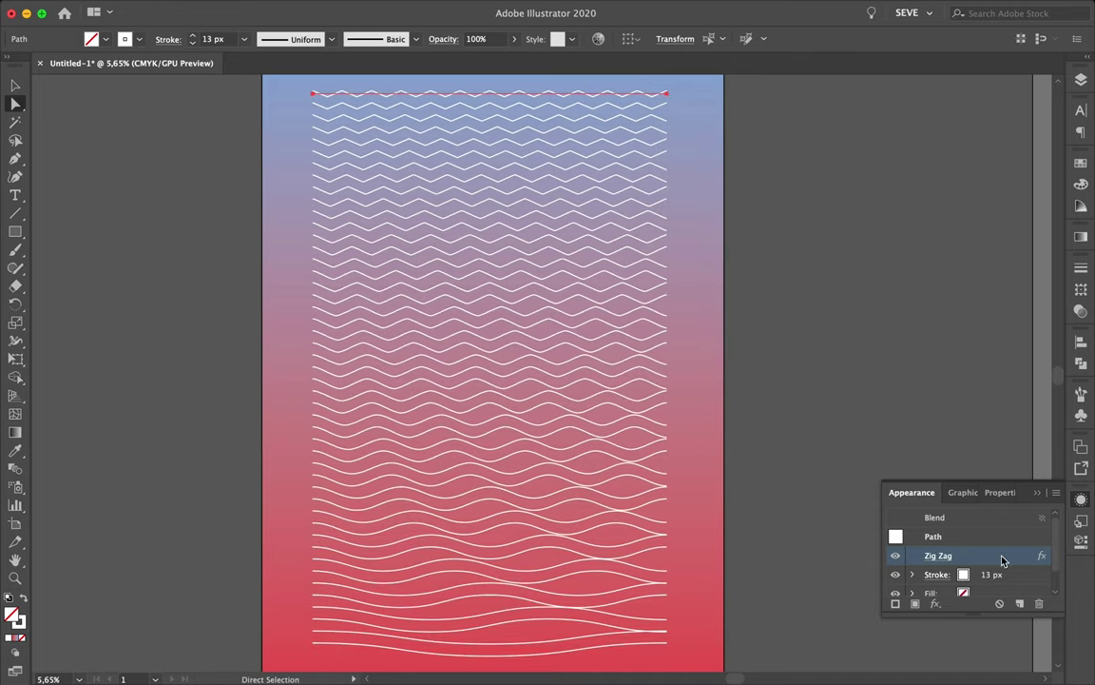
Step: Change the top path's Zig Zag to 35 px size, 83 ridges, corner points, then select the blend
click(937, 555)
drag(838, 176, 892, 174)
click(787, 274)
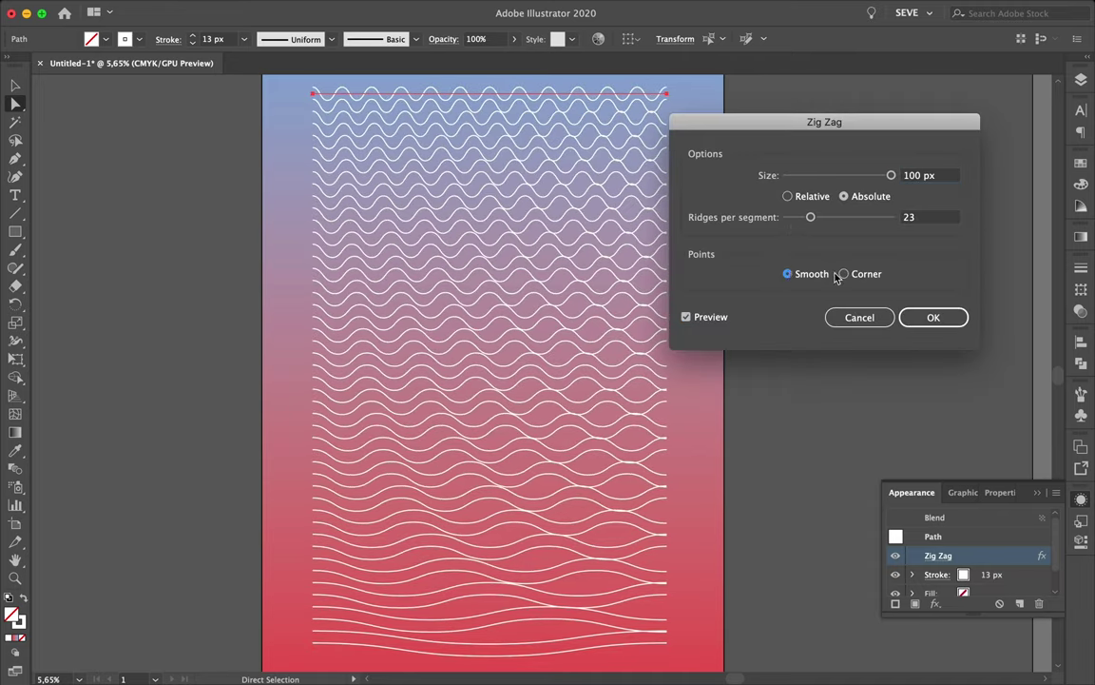
click(843, 274)
drag(806, 218, 861, 219)
drag(891, 175, 851, 176)
drag(861, 217, 873, 218)
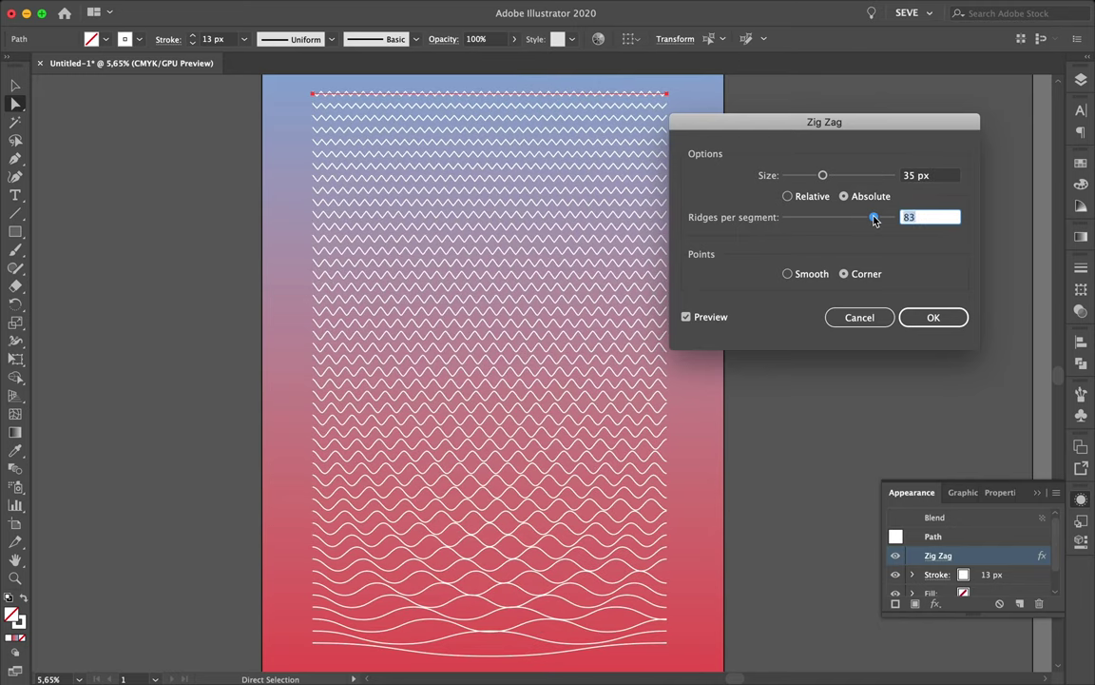
key(Return)
click(829, 362)
click(550, 369)
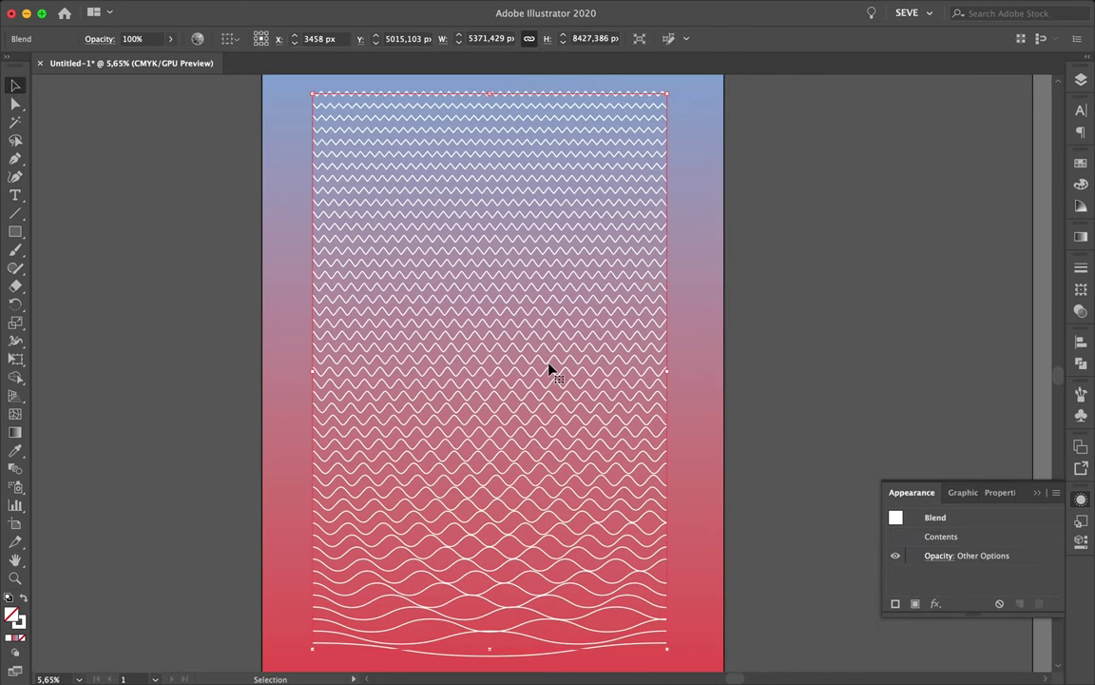
scroll(633, 482, down, 3)
click(411, 114)
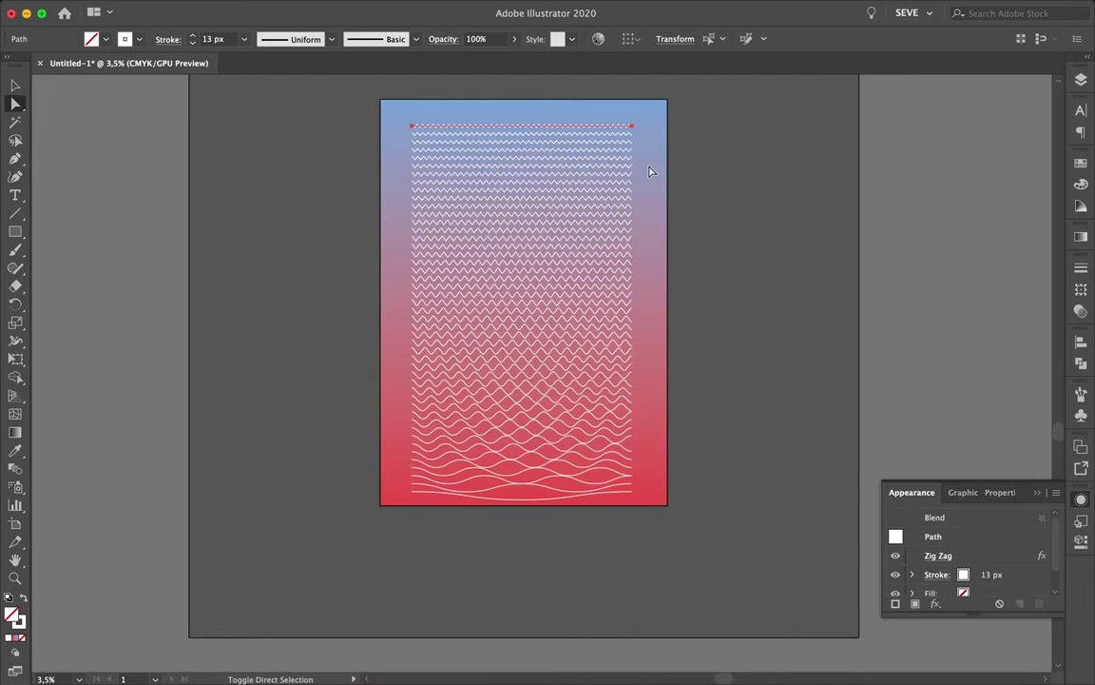
drag(619, 124, 619, 134)
key(v)
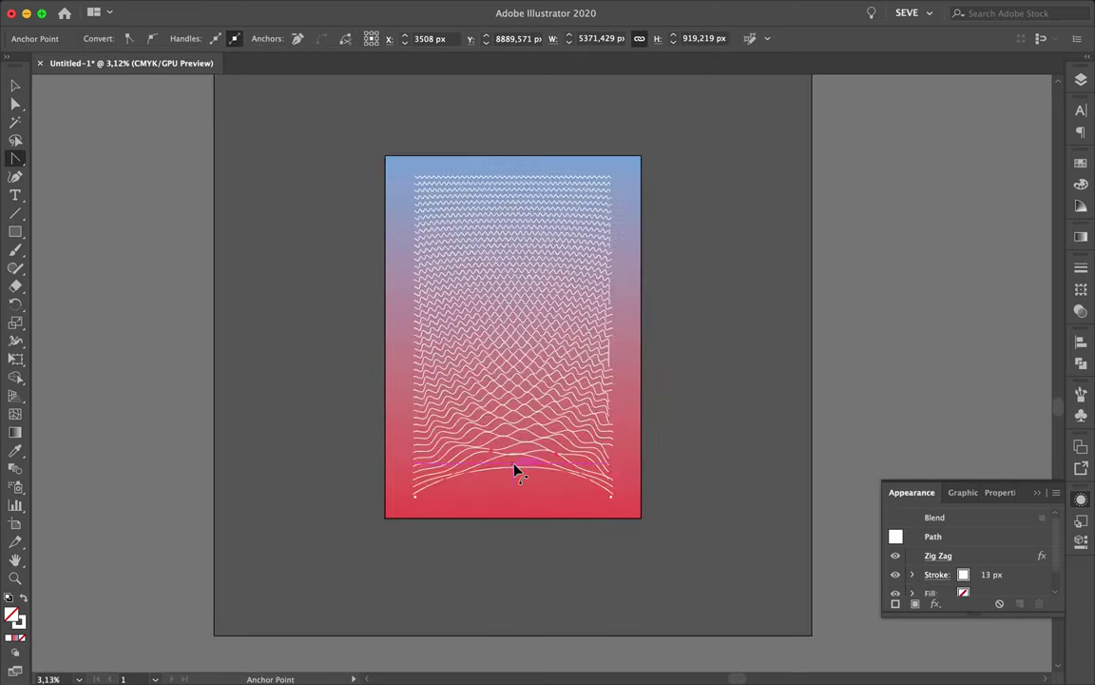
mouse_move(515, 470)
mouse_down()
mouse_move(556, 266)
mouse_move(532, 248)
mouse_up()
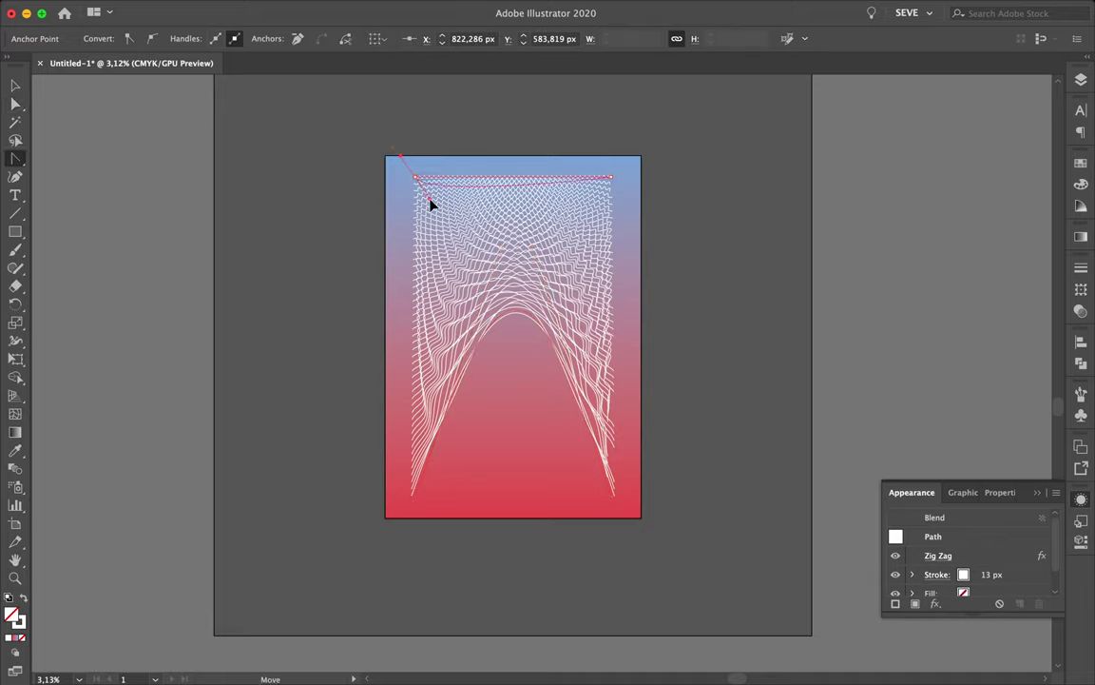
mouse_move(429, 203)
mouse_down()
mouse_move(542, 606)
mouse_move(419, 176)
mouse_move(513, 317)
mouse_up()
key(v)
Step: Undo earlier reshaping, then try widening the blend strokes with the Width tool and undo it
key(ctrl+shift+a)
key(ctrl+plus)
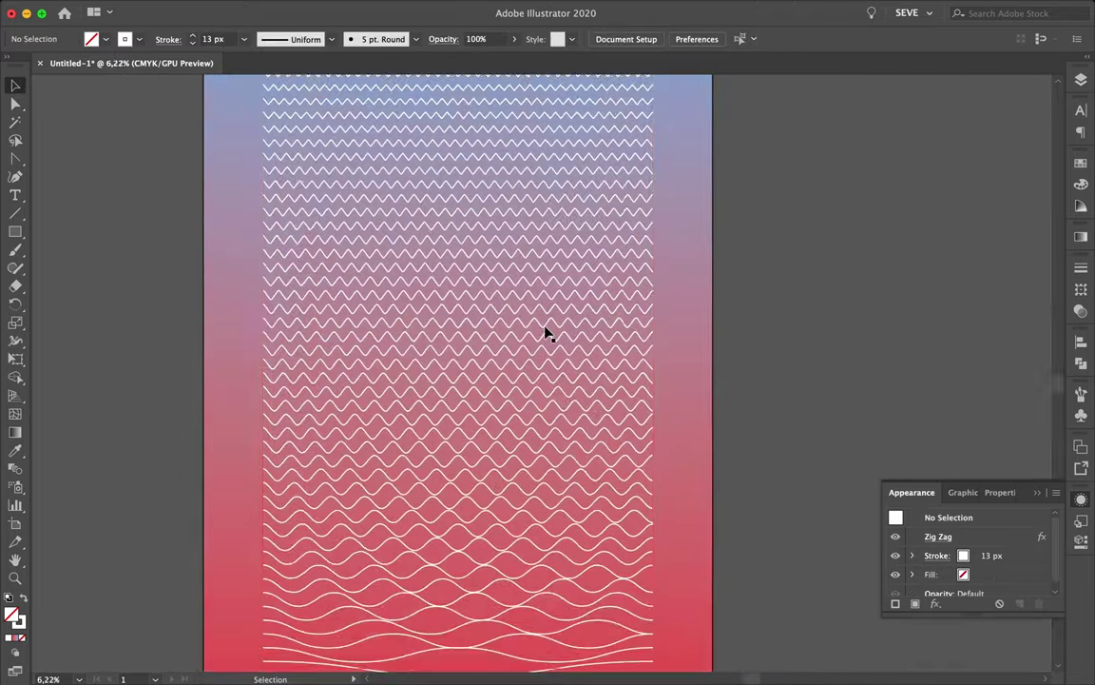
click(547, 333)
key(shift+w)
drag(264, 86, 257, 115)
key(ctrl+plus)
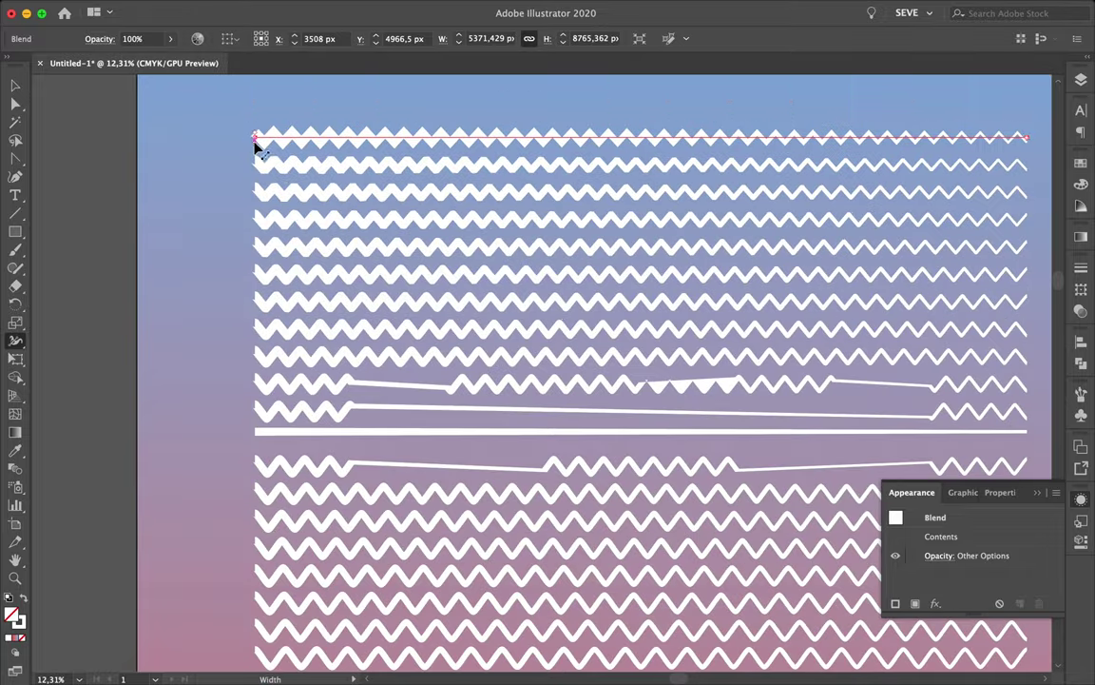
key(ctrl+z)
key(ctrl+plus)
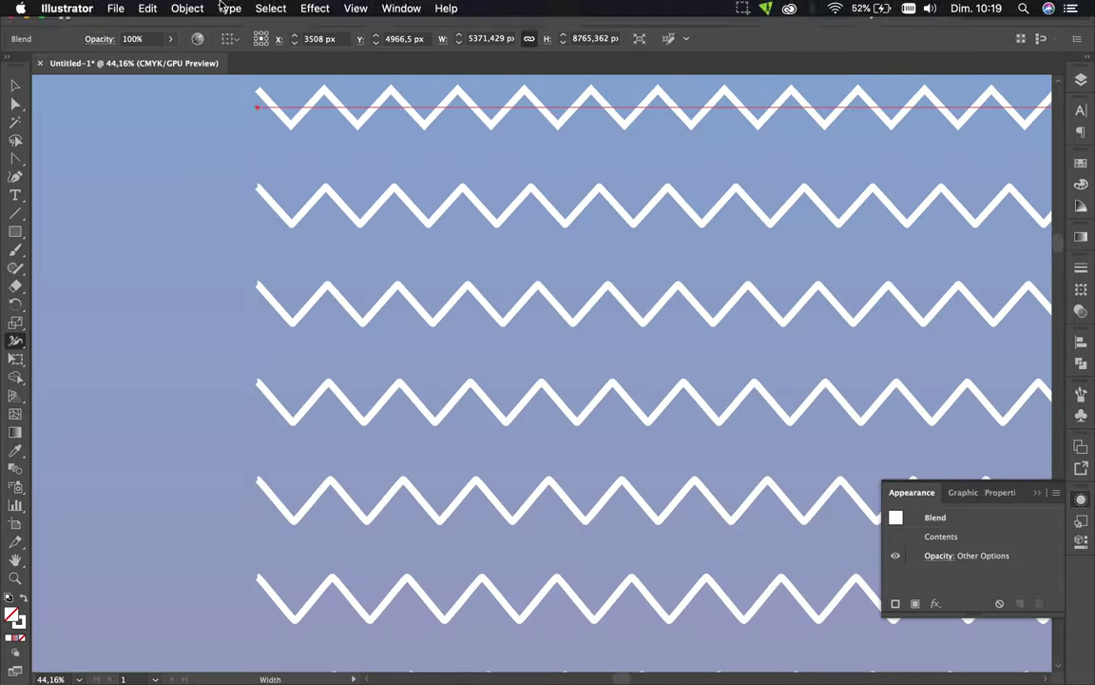
Step: Zoom in on the top-left wave, widen its stroke, then undo the width change
key(ctrl+minus)
key(a)
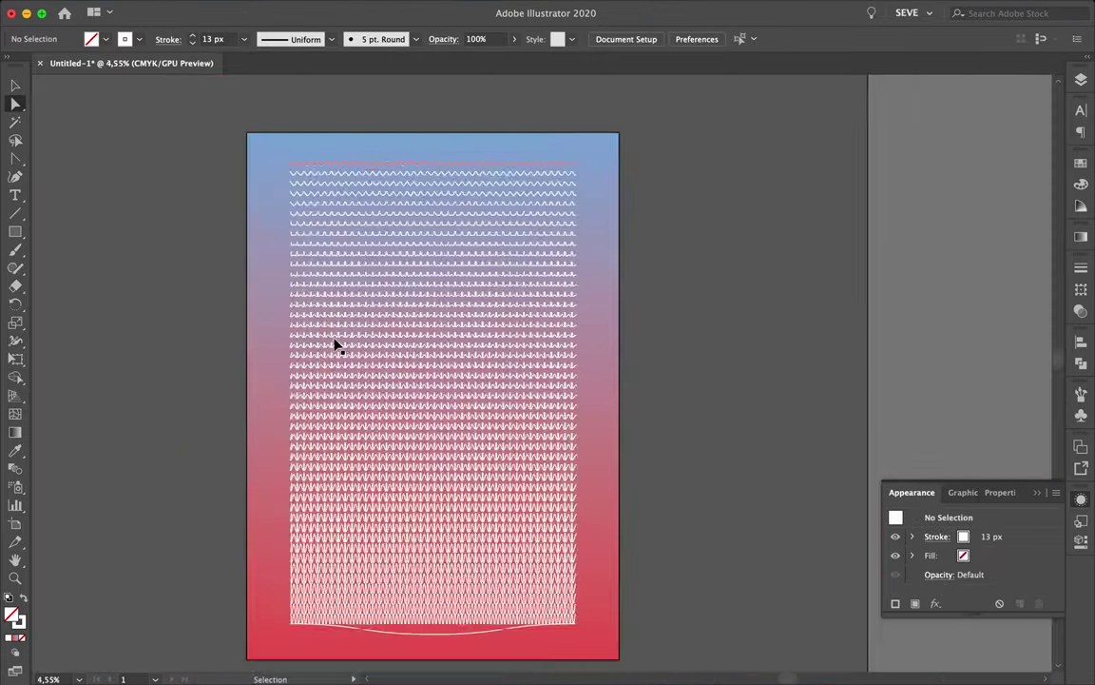
key(ctrl+0)
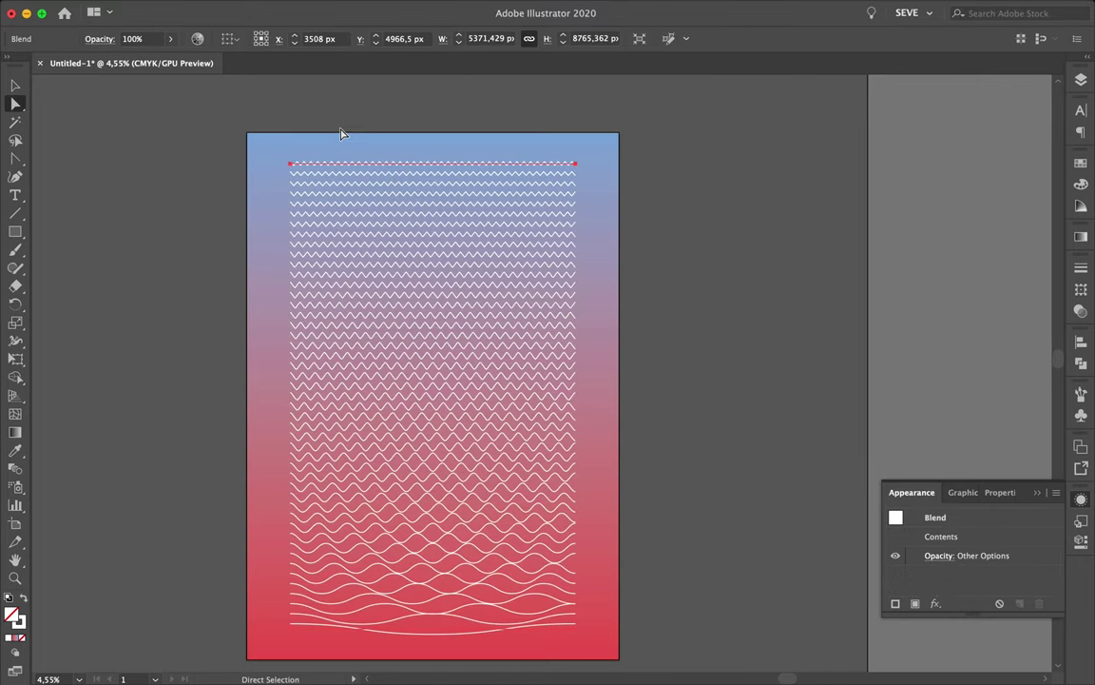
click(190, 8)
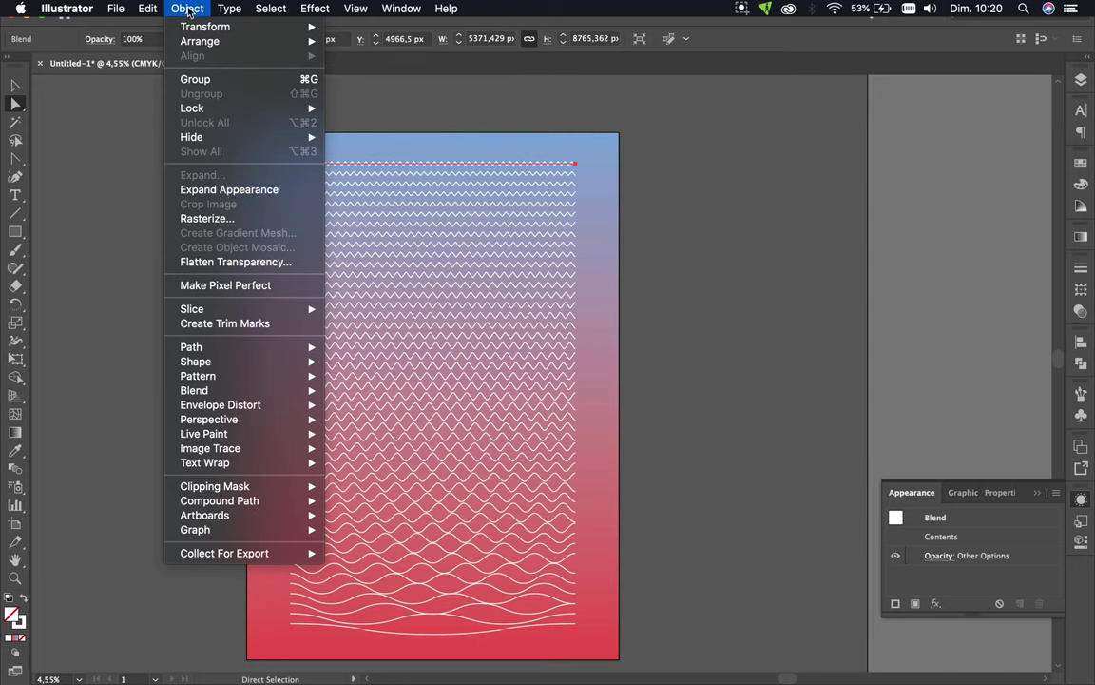
key(Escape)
scroll(287, 180, up, 5)
click(283, 165)
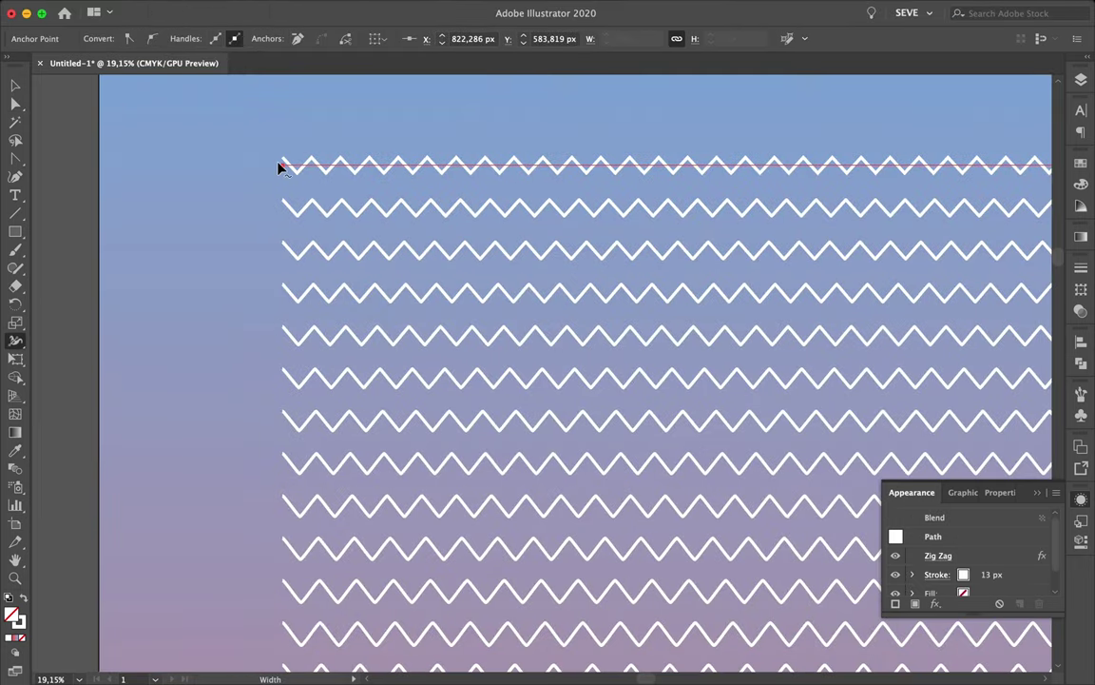
scroll(283, 171, down, 5)
mouse_move(555, 140)
mouse_down()
mouse_move(561, 644)
mouse_move(217, 639)
mouse_up()
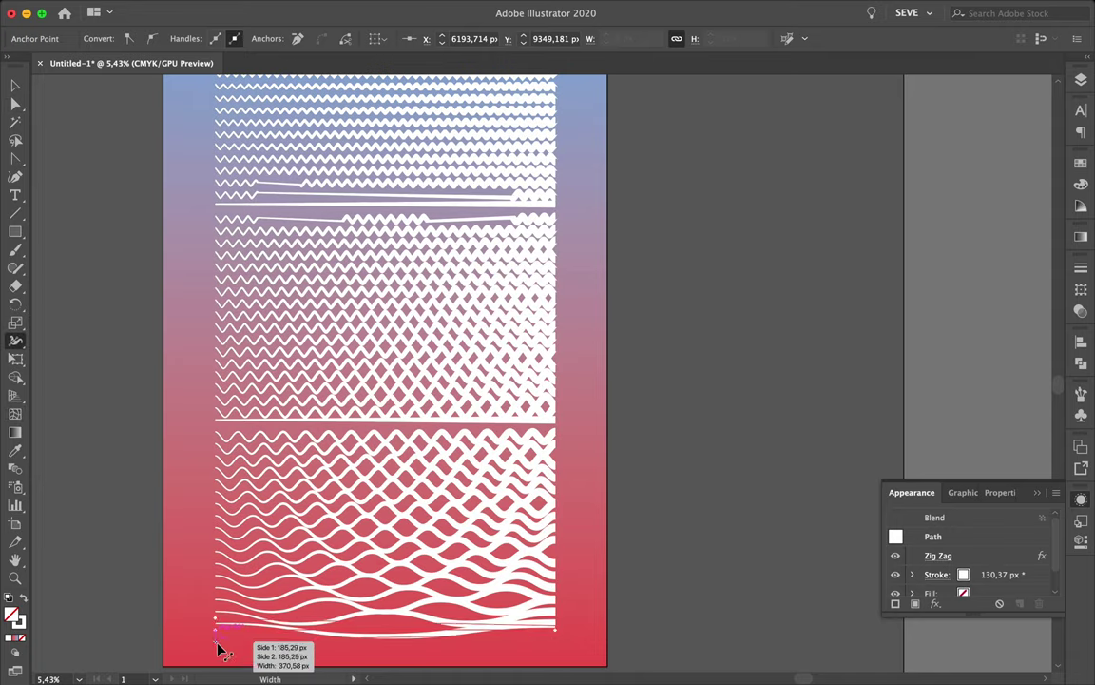
key(ctrl+z)
key(ctrl+z)
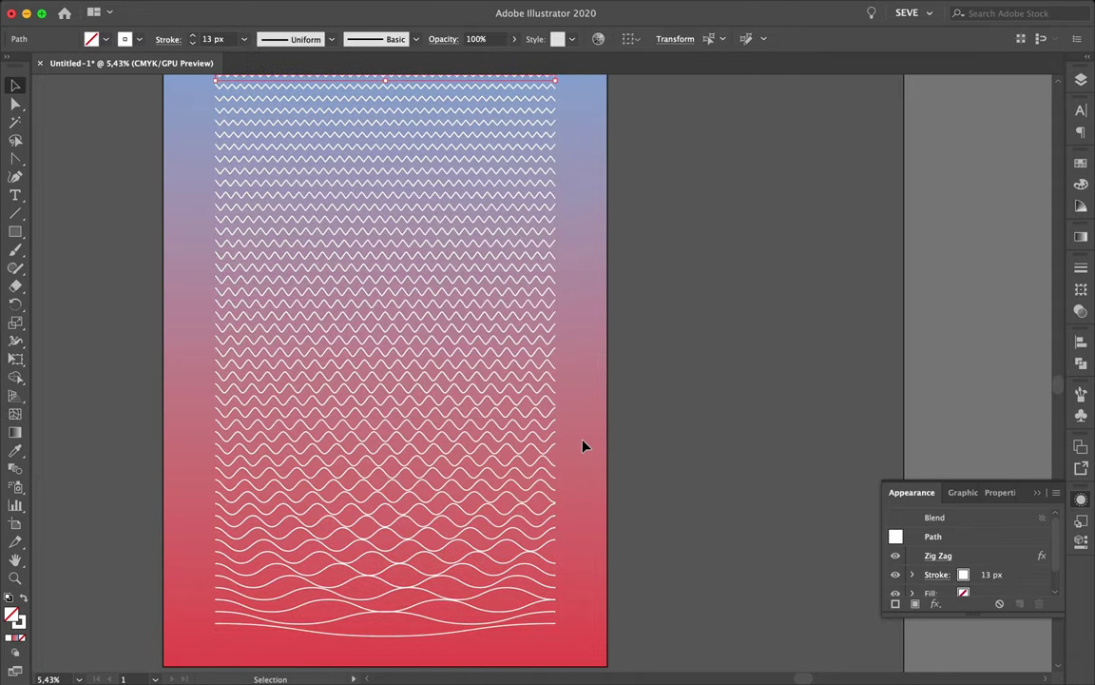
key(ctrl+z)
Step: Try merging the blended lines with a Pathfinder option and dismiss the warning
click(1081, 362)
click(896, 375)
click(690, 372)
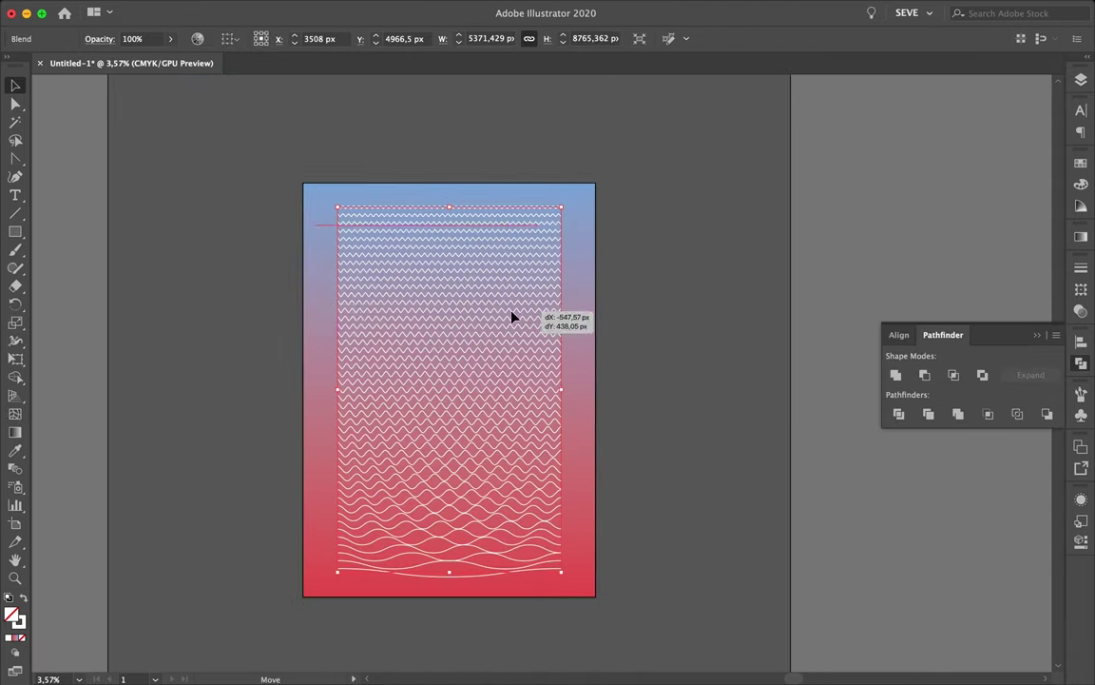
Step: Hide Layer 2, draw a straight line at the top, and place a copy near the bottom
click(1081, 80)
click(894, 110)
click(554, 220)
key(v)
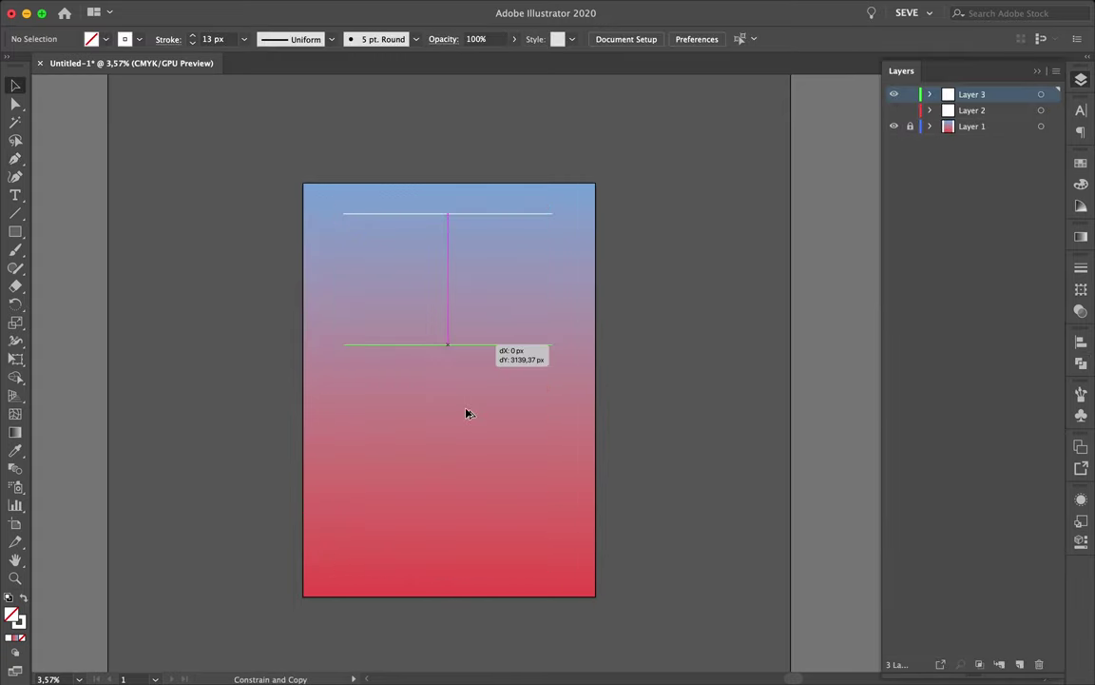
drag(447, 215, 447, 535)
Step: Apply a sharp corner Zig Zag to the top line and smooth waves to the bottom line
click(315, 7)
click(558, 234)
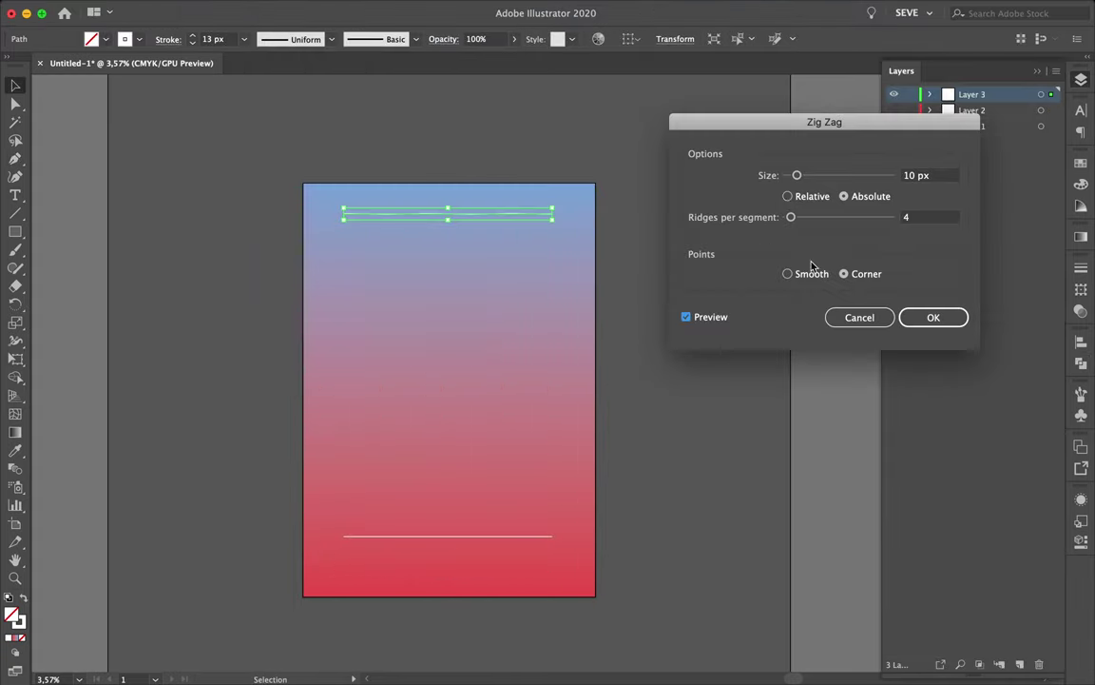
click(933, 316)
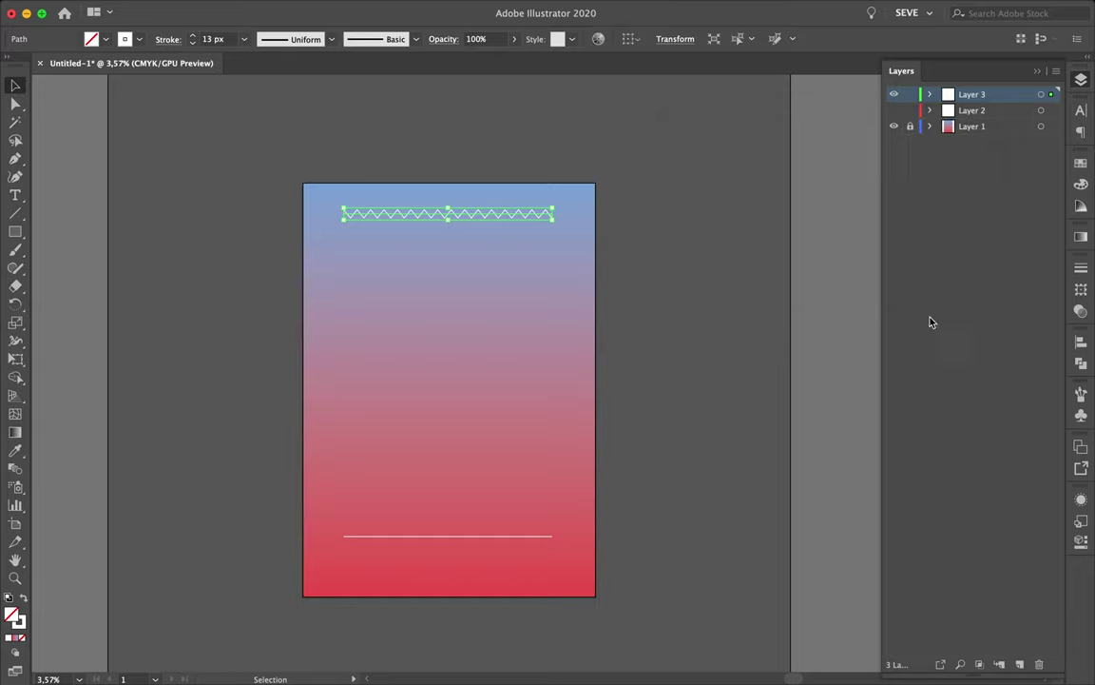
click(447, 535)
click(315, 8)
click(342, 37)
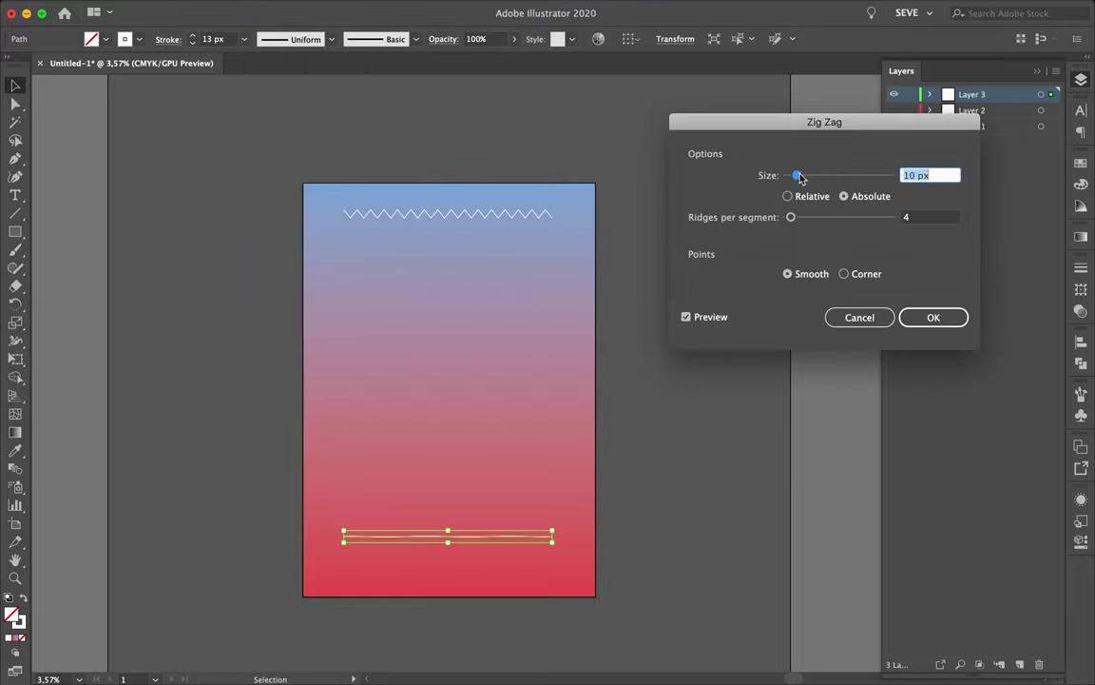
key(Return)
Step: Select both lines and blend the top zigzag into the bottom wave
drag(624, 562, 228, 193)
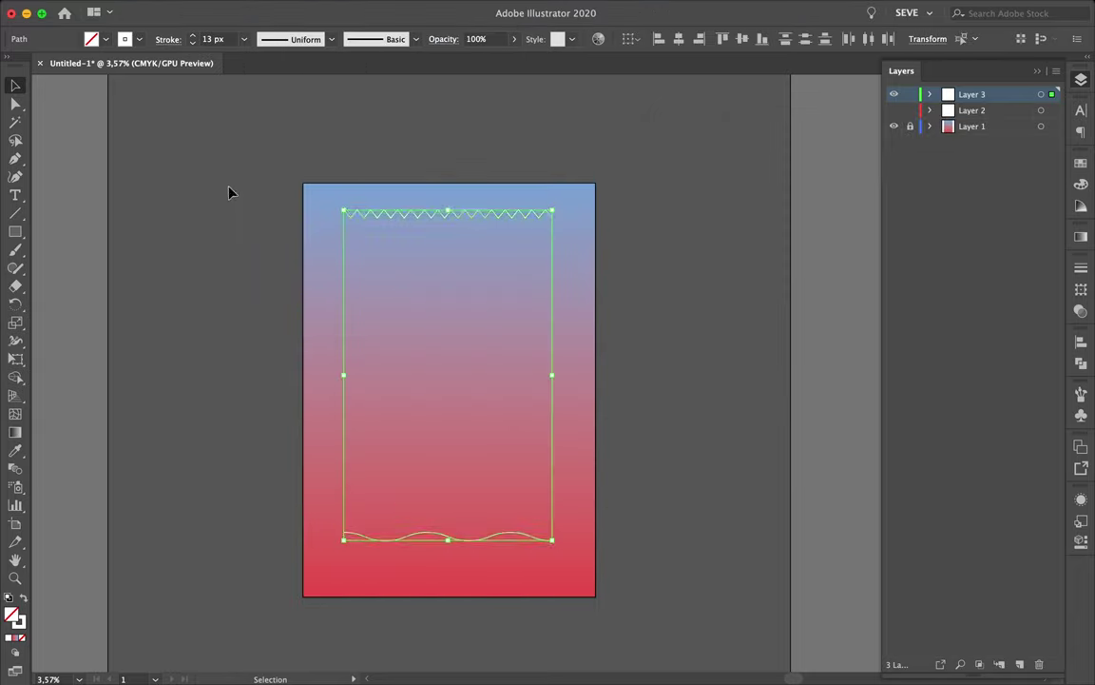
click(344, 211)
key(a)
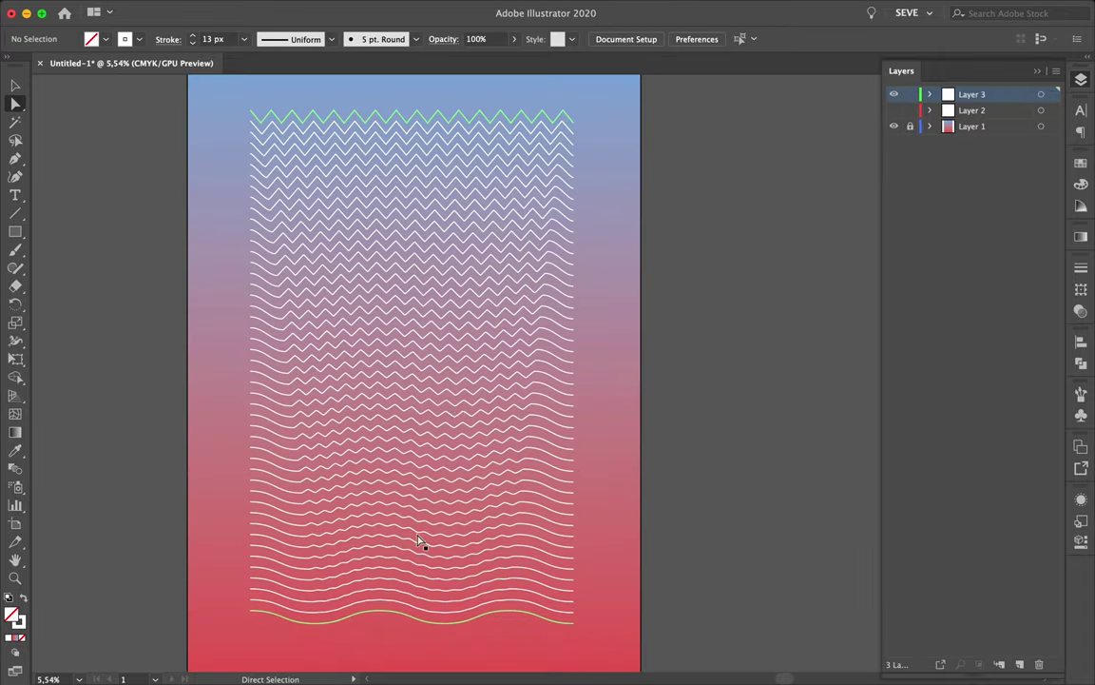
click(420, 543)
Step: Try thickening the blend's strokes with the Width tool, undo it, and reselect the whole blend
key(ctrl+plus)
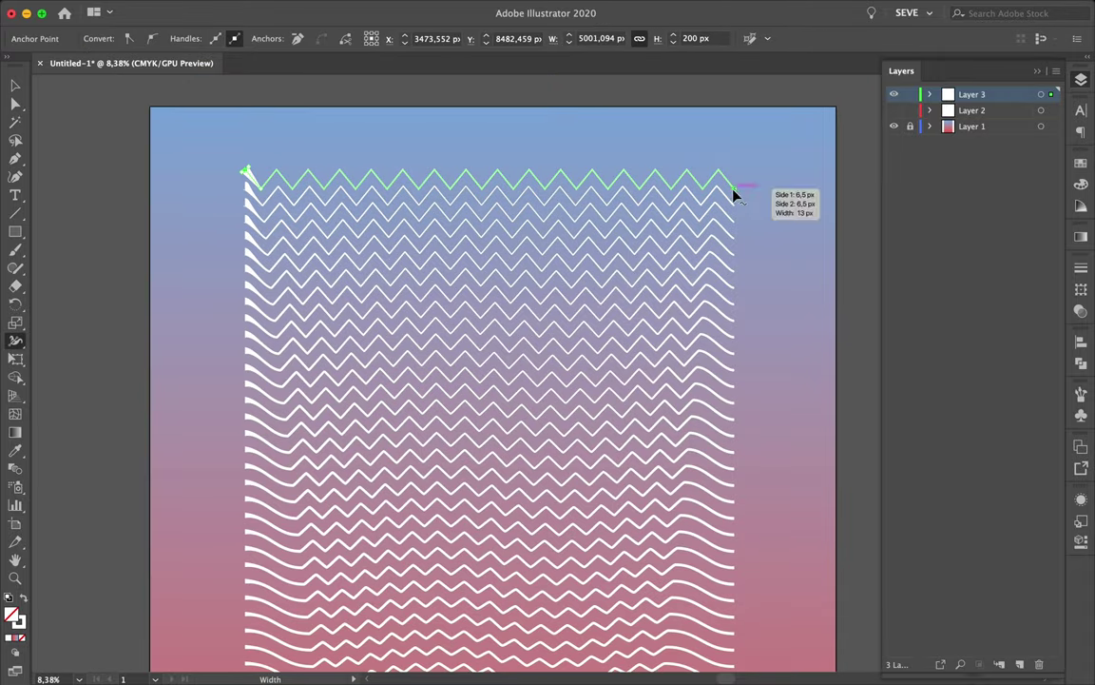
key(ctrl+minus)
drag(568, 220, 557, 298)
scroll(557, 298, down, 3)
drag(487, 487, 507, 496)
scroll(506, 591, up, 3)
key(v)
click(507, 591)
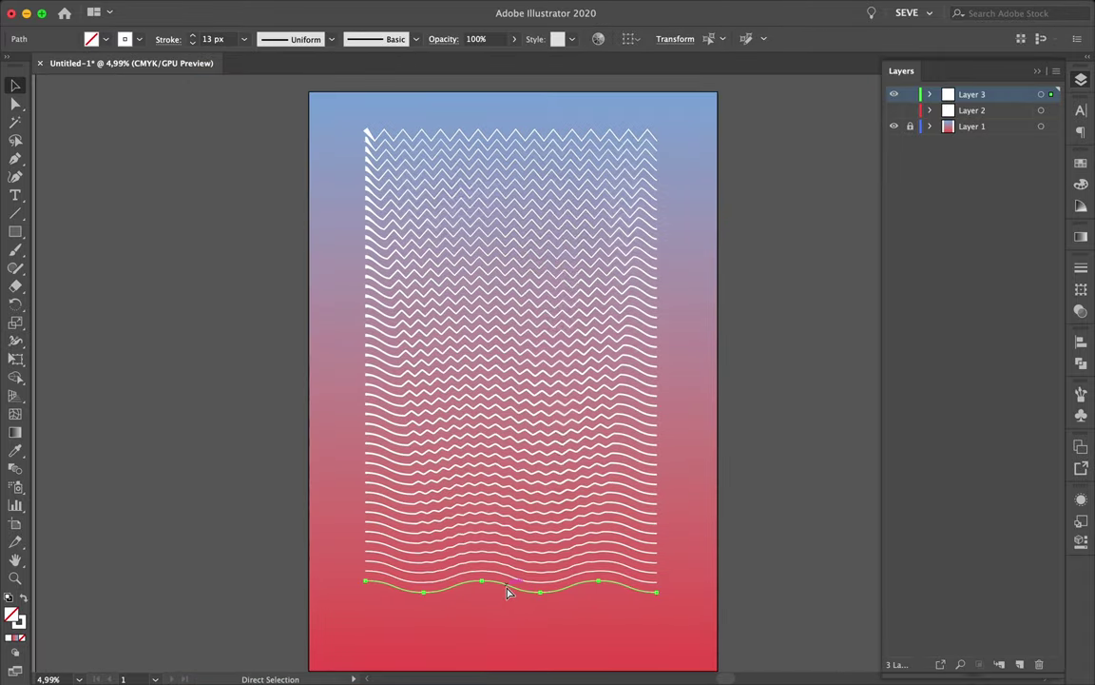
click(560, 641)
click(646, 582)
Step: Drag top-line anchors into a spike and a notch, stretch its ends, and reshape the bottom wave
key(a)
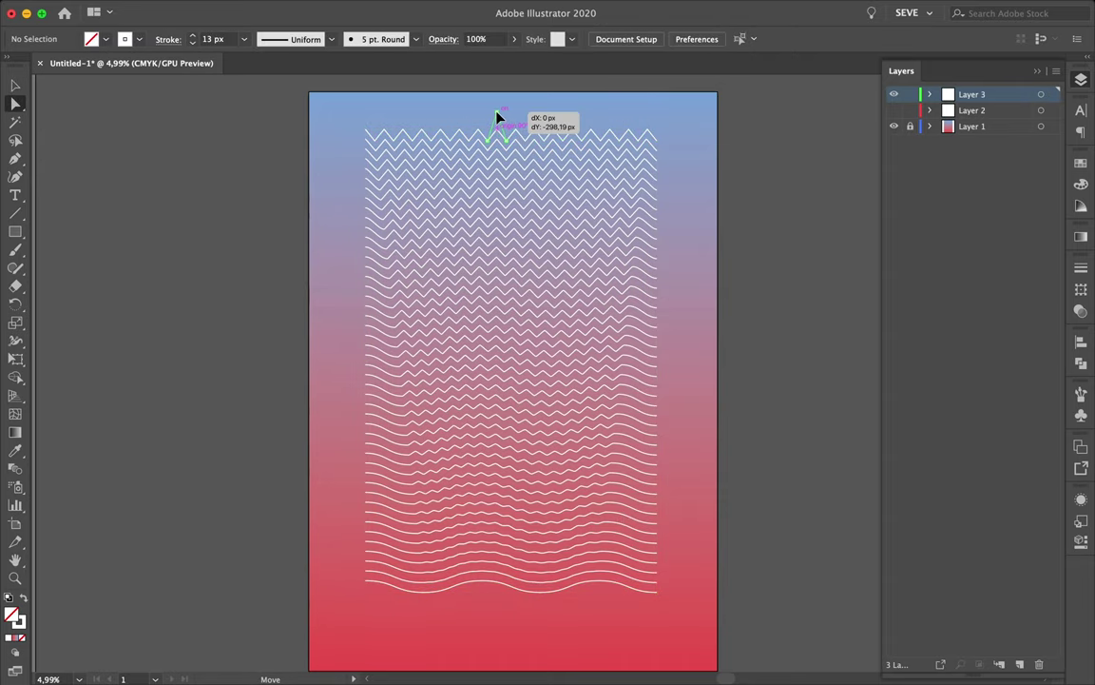
drag(496, 130, 496, 112)
drag(560, 133, 560, 157)
mouse_move(540, 591)
mouse_down()
mouse_move(569, 659)
mouse_move(601, 576)
mouse_up()
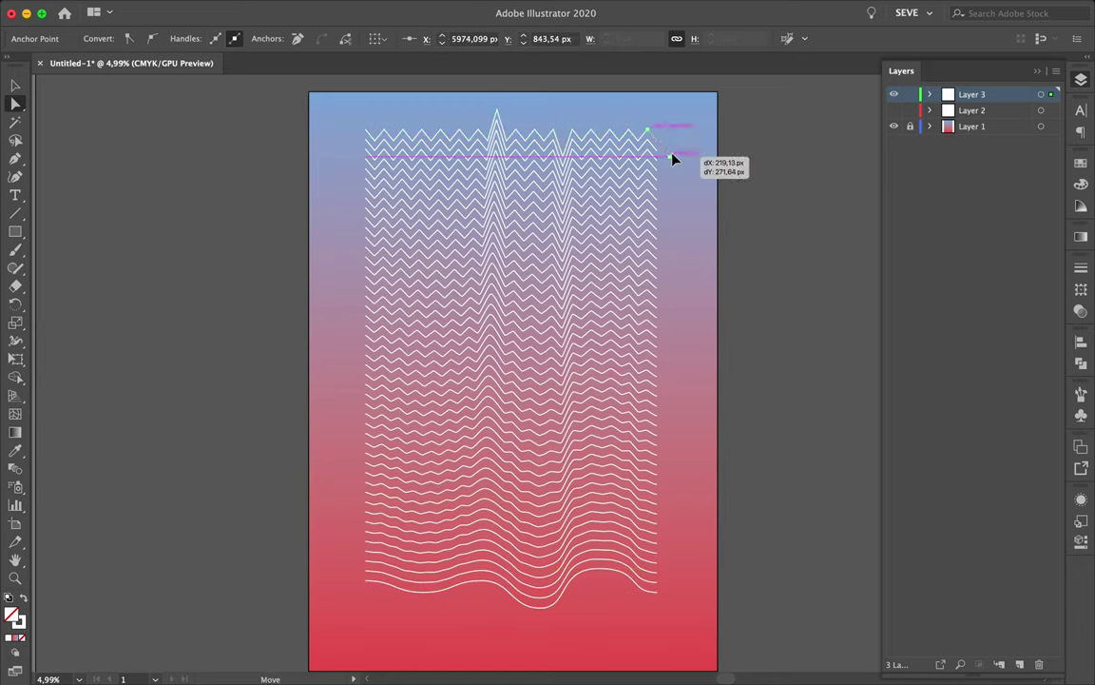
drag(672, 160, 670, 157)
drag(366, 130, 349, 130)
drag(397, 587, 364, 541)
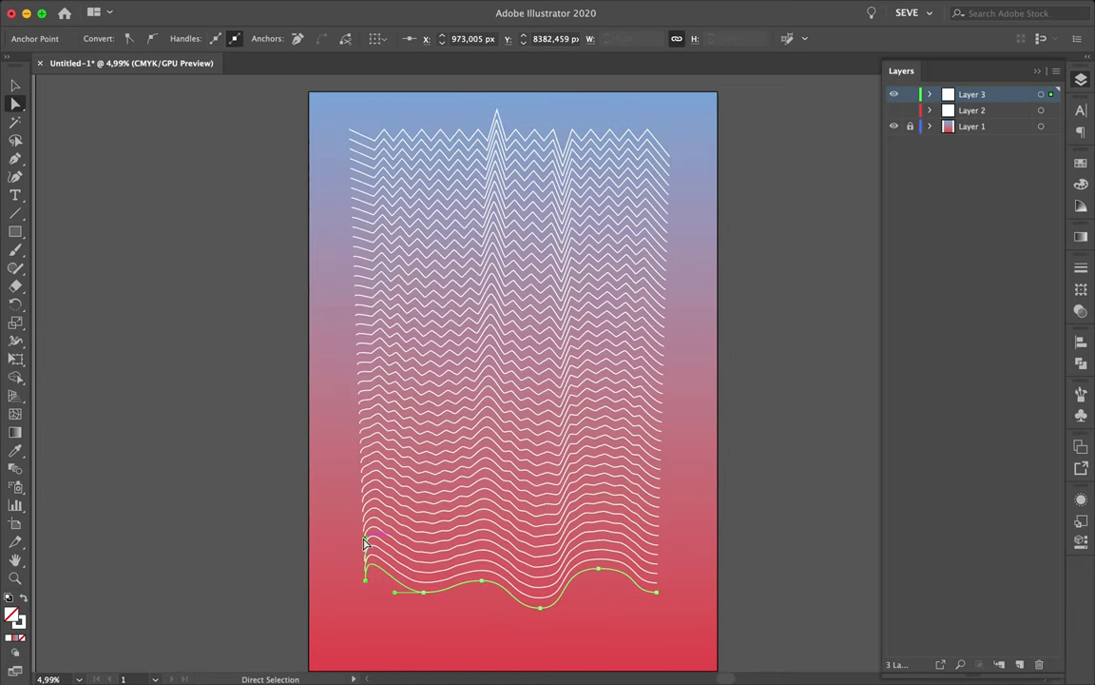
drag(352, 619, 365, 605)
click(495, 114)
scroll(495, 129, down, 1)
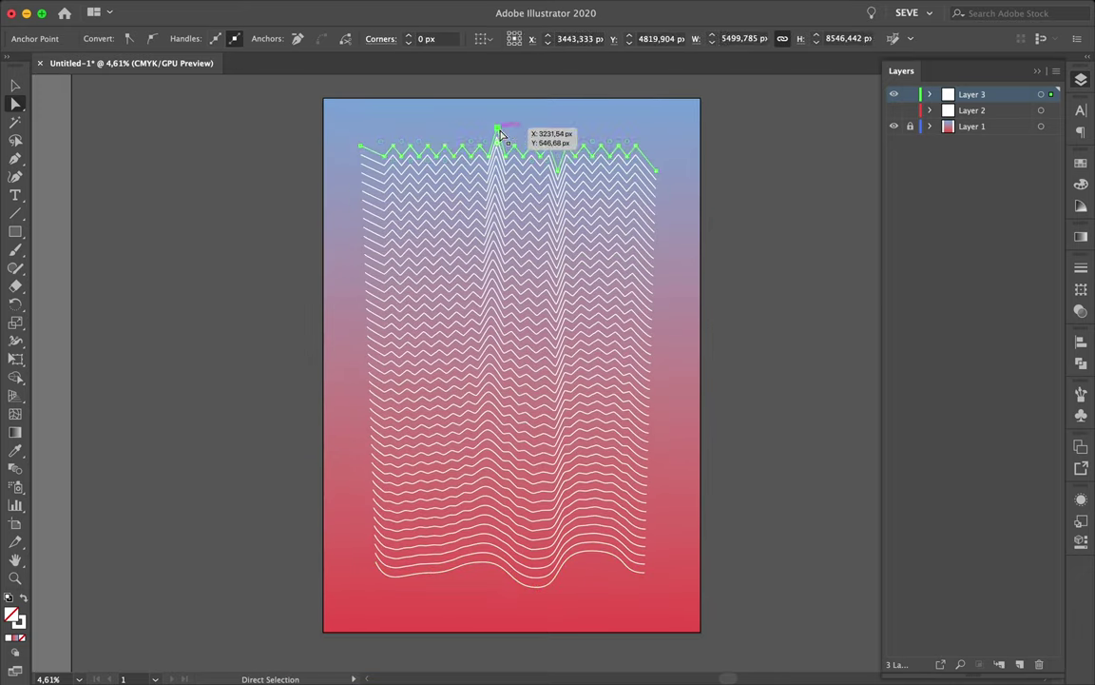
Step: Remove an anchor and raise two top-line anchors into peaks, undoing the overly deep dips
key(p)
click(476, 154)
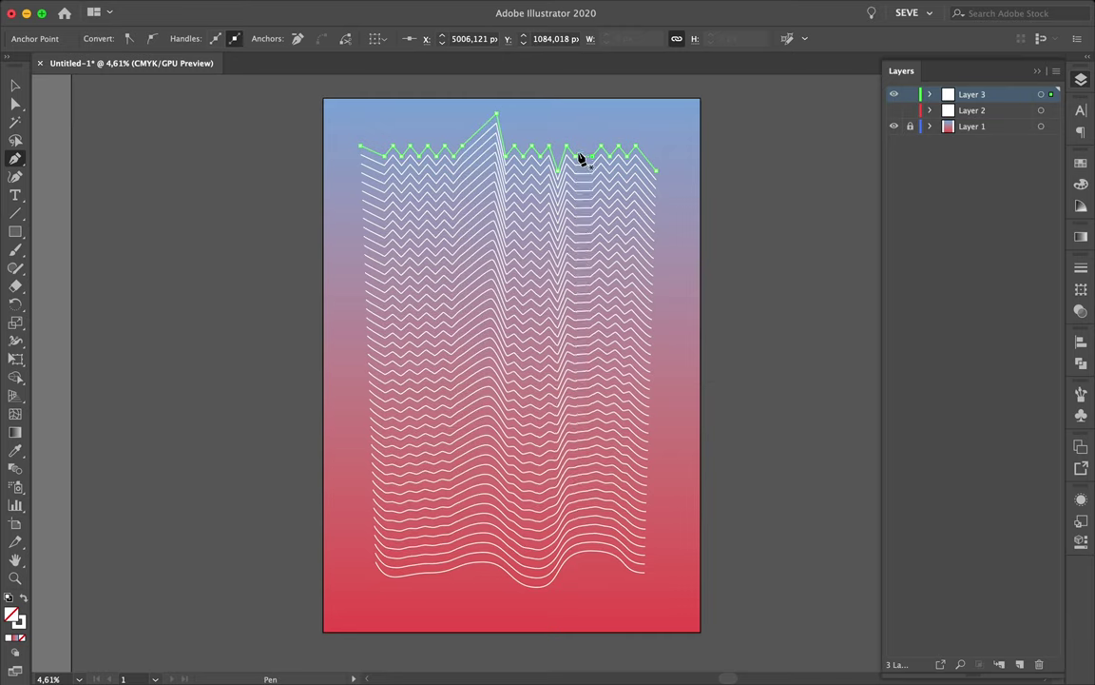
drag(565, 149, 561, 121)
drag(420, 156, 418, 123)
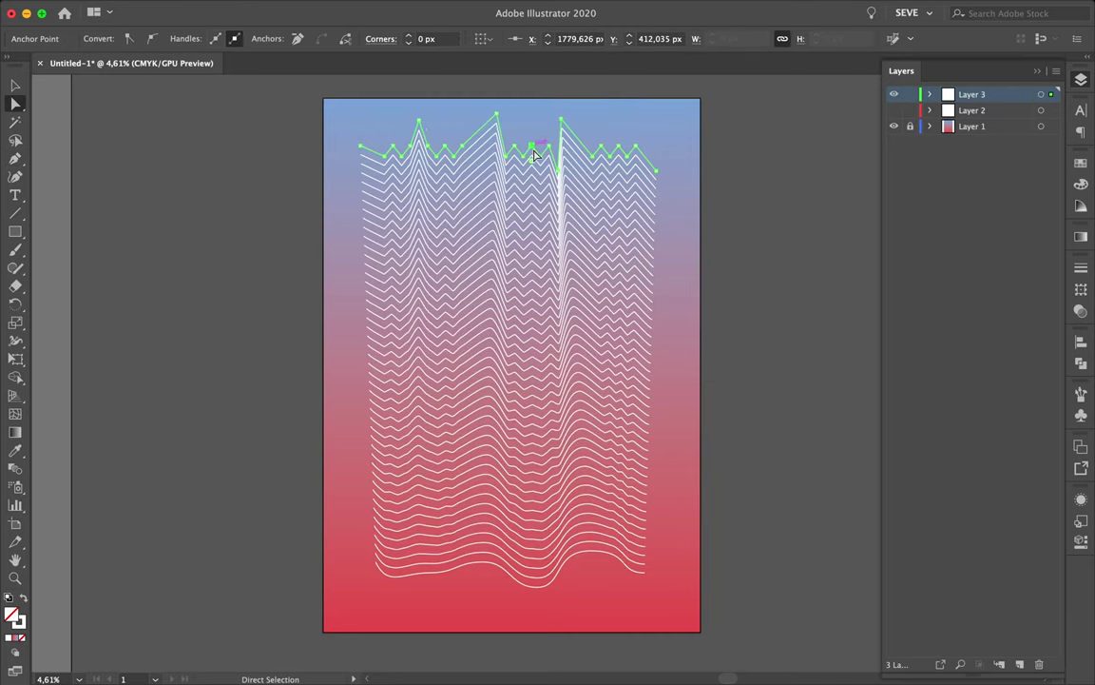
drag(535, 155, 533, 117)
drag(539, 587, 539, 623)
key(super+z)
key(super+z)
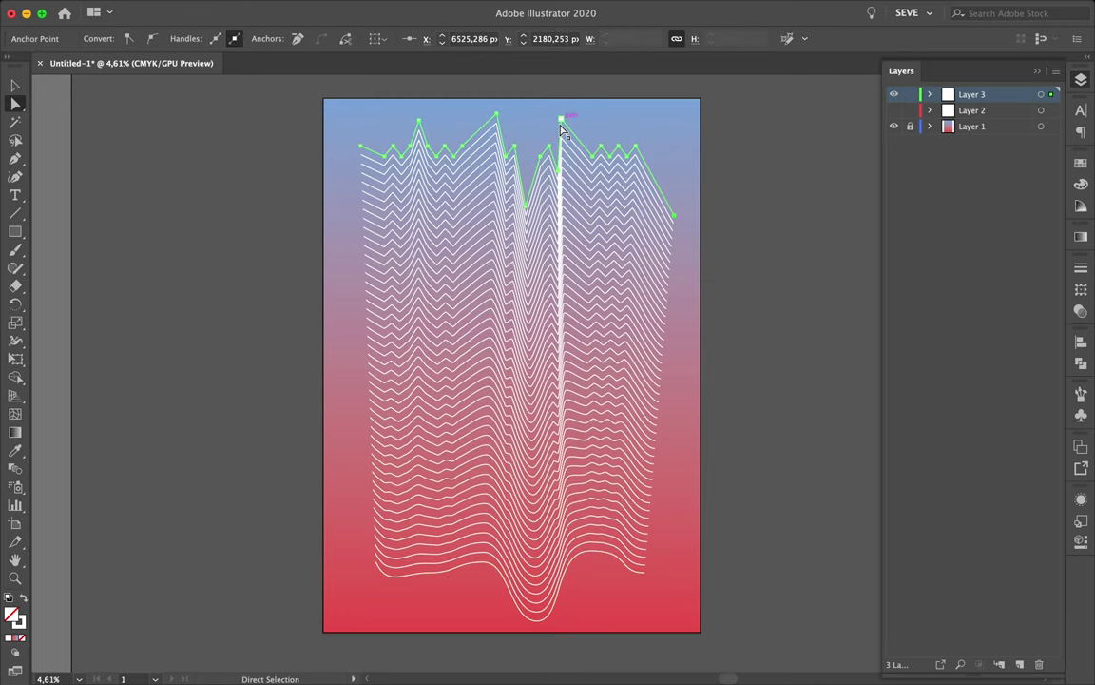
key(super+z)
key(super+z)
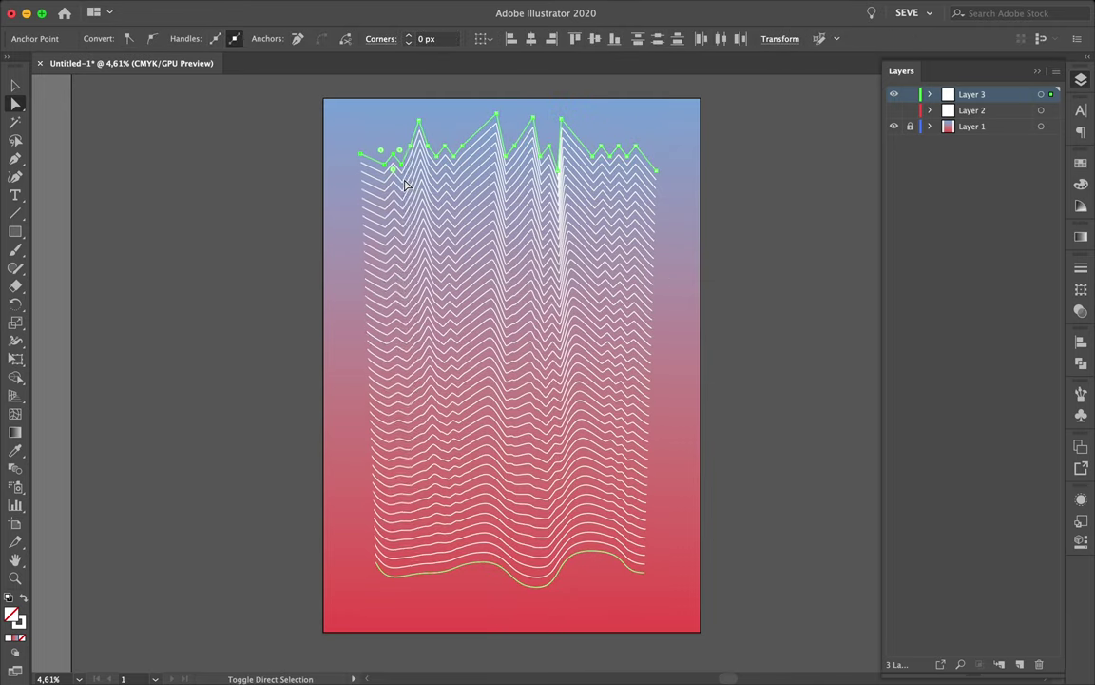
mouse_move(403, 152)
mouse_down()
mouse_move(406, 186)
mouse_move(407, 169)
mouse_up()
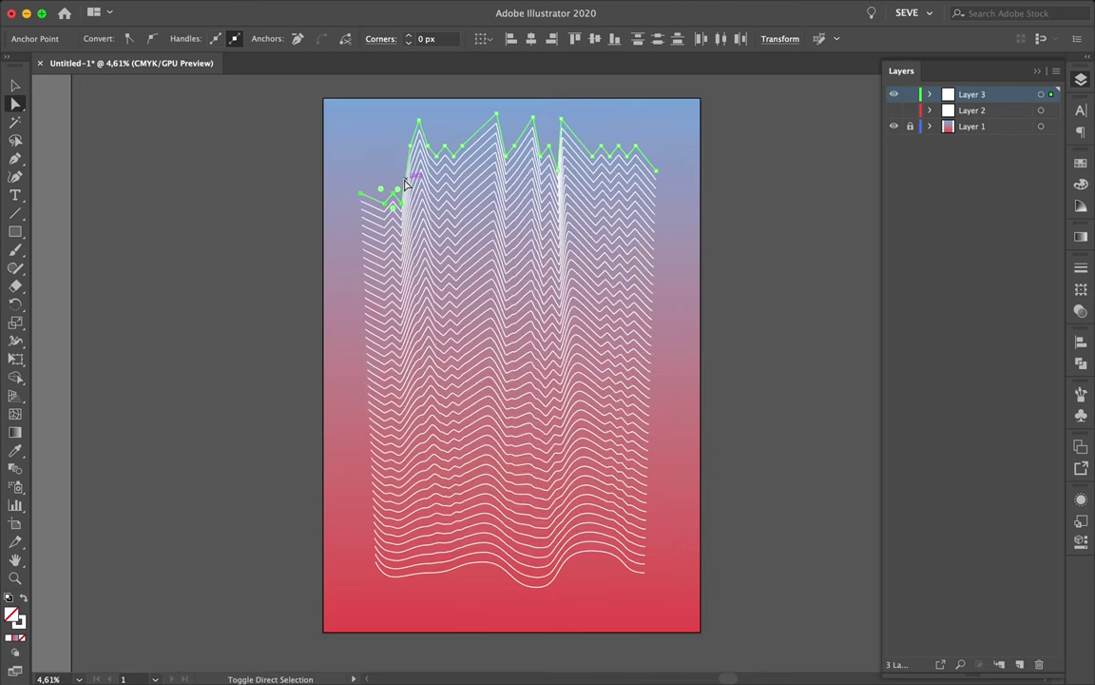
key(p)
Step: Deepen the bottom wave's curves, lift its right end, and pull a top anchor into a tall spike
key(a)
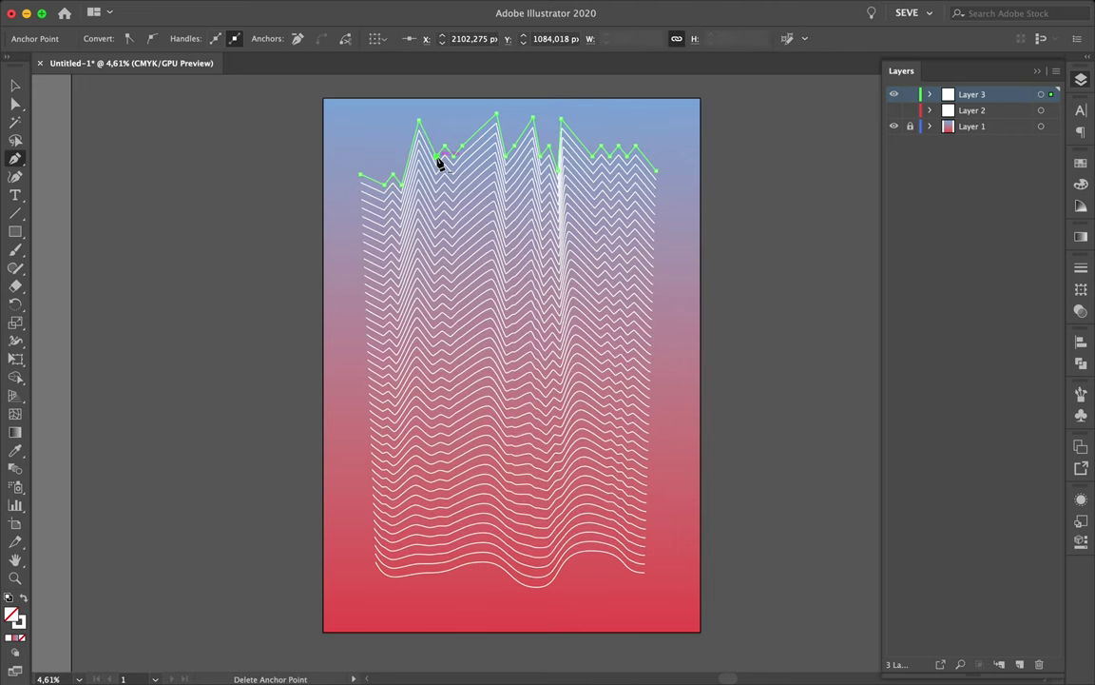
click(430, 576)
drag(433, 581, 424, 620)
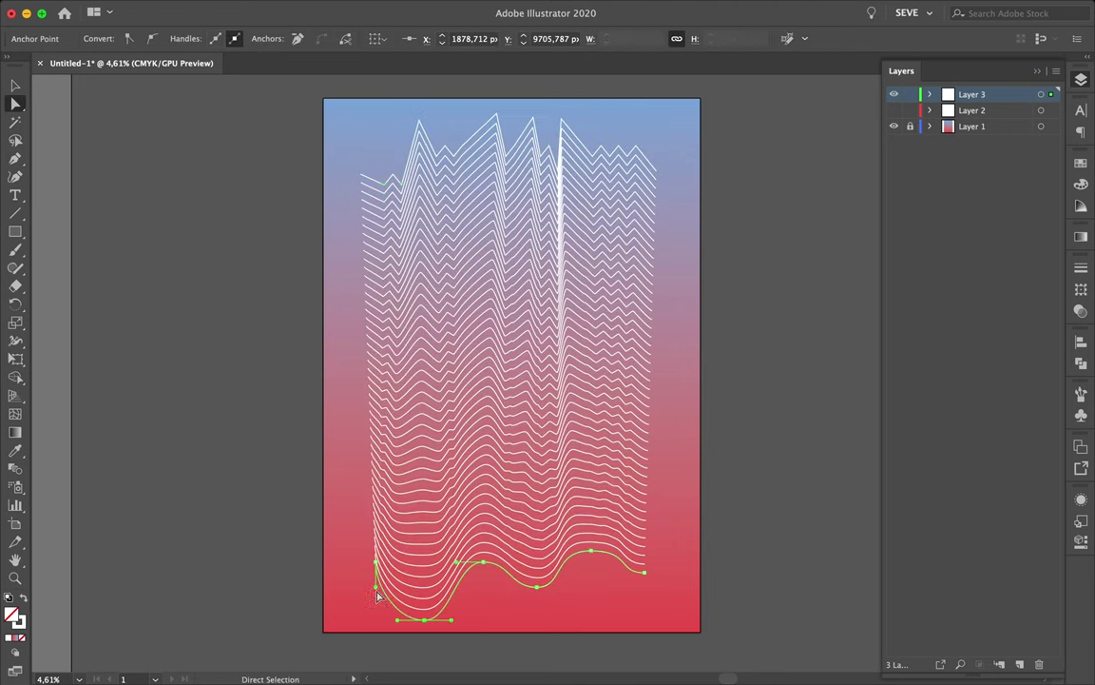
drag(642, 564, 624, 590)
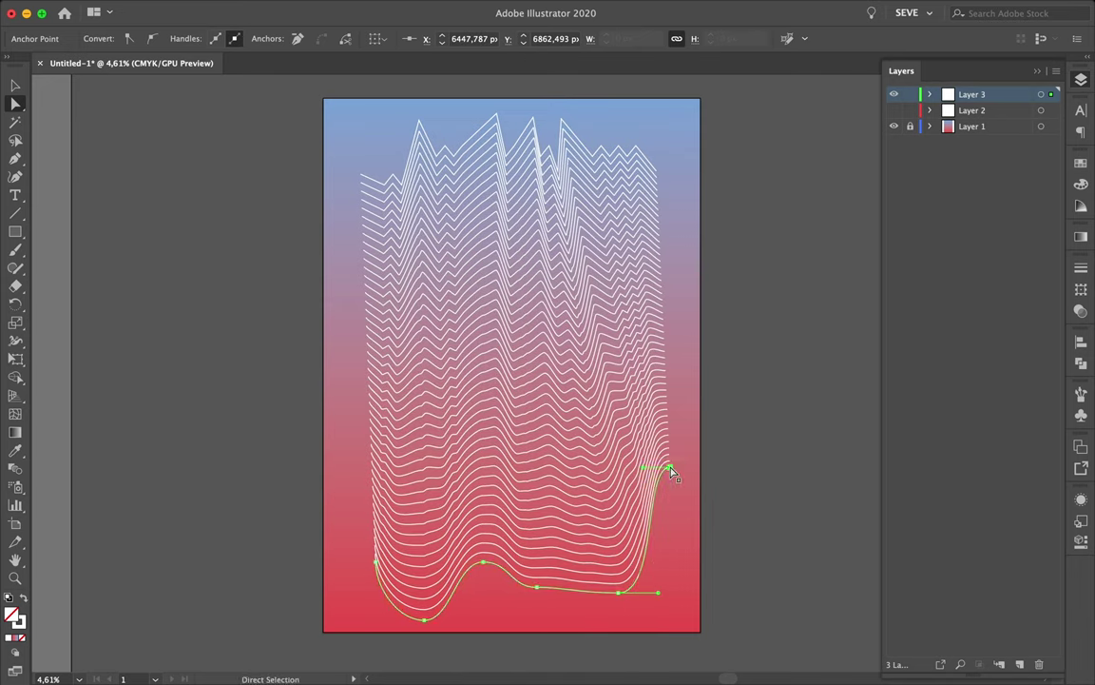
mouse_move(658, 532)
mouse_down()
mouse_move(672, 470)
mouse_move(672, 499)
mouse_up()
drag(627, 152, 619, 146)
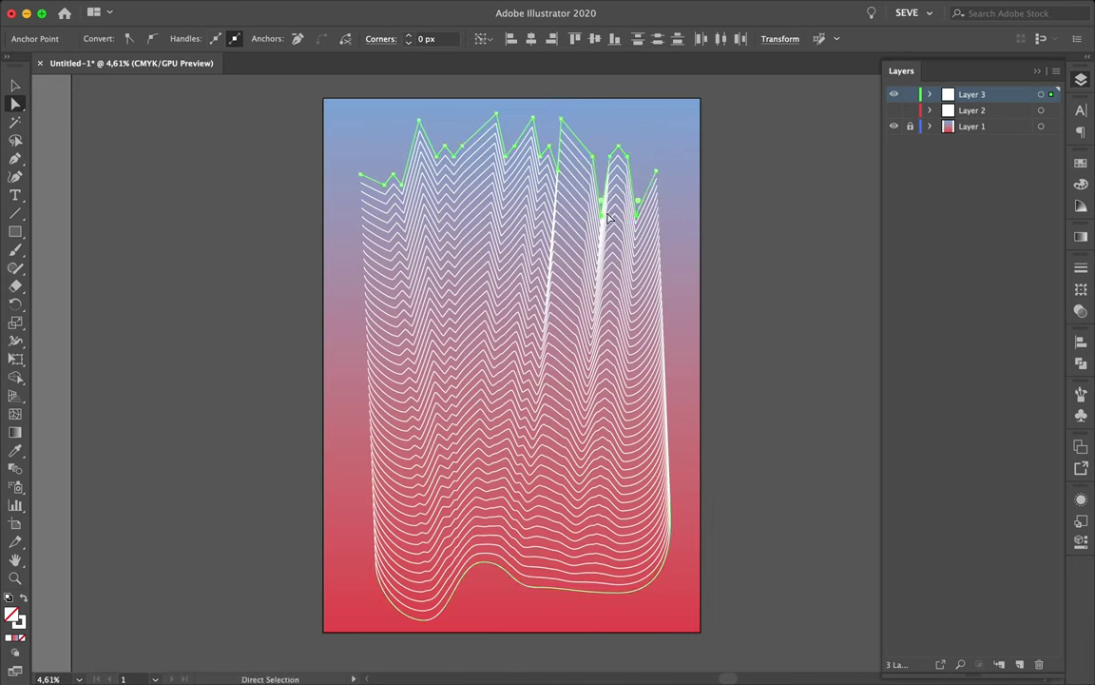
click(513, 334)
mouse_move(485, 561)
mouse_down()
mouse_move(489, 521)
mouse_move(483, 561)
mouse_up()
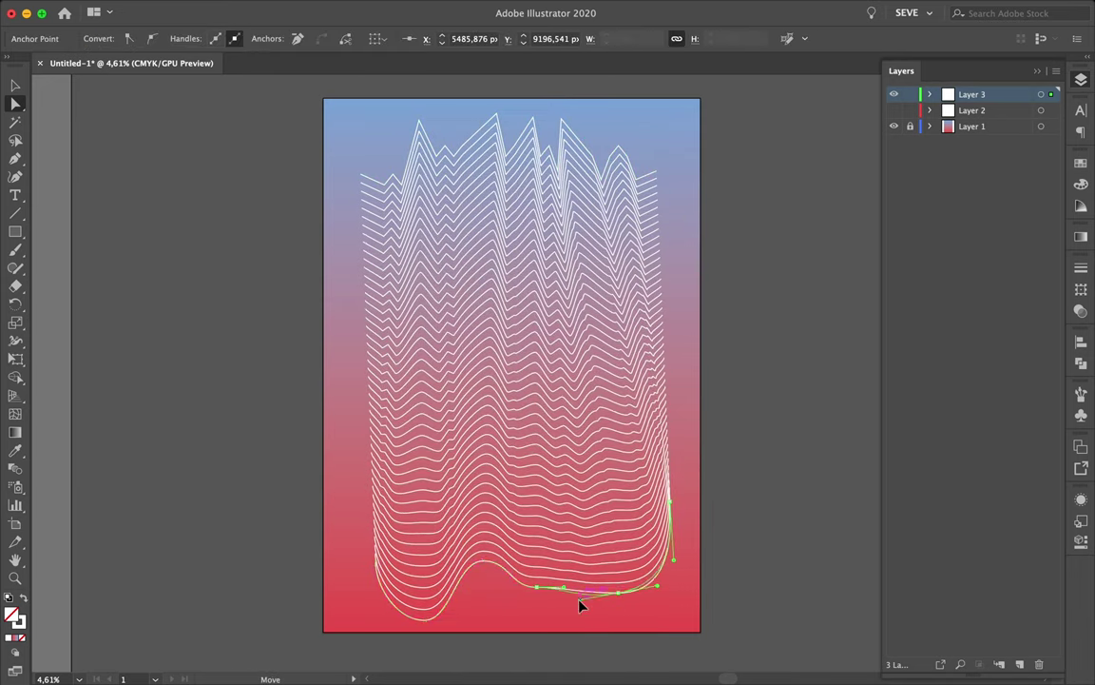
mouse_move(579, 592)
mouse_down()
mouse_move(545, 325)
mouse_move(565, 501)
mouse_up()
drag(671, 499, 675, 547)
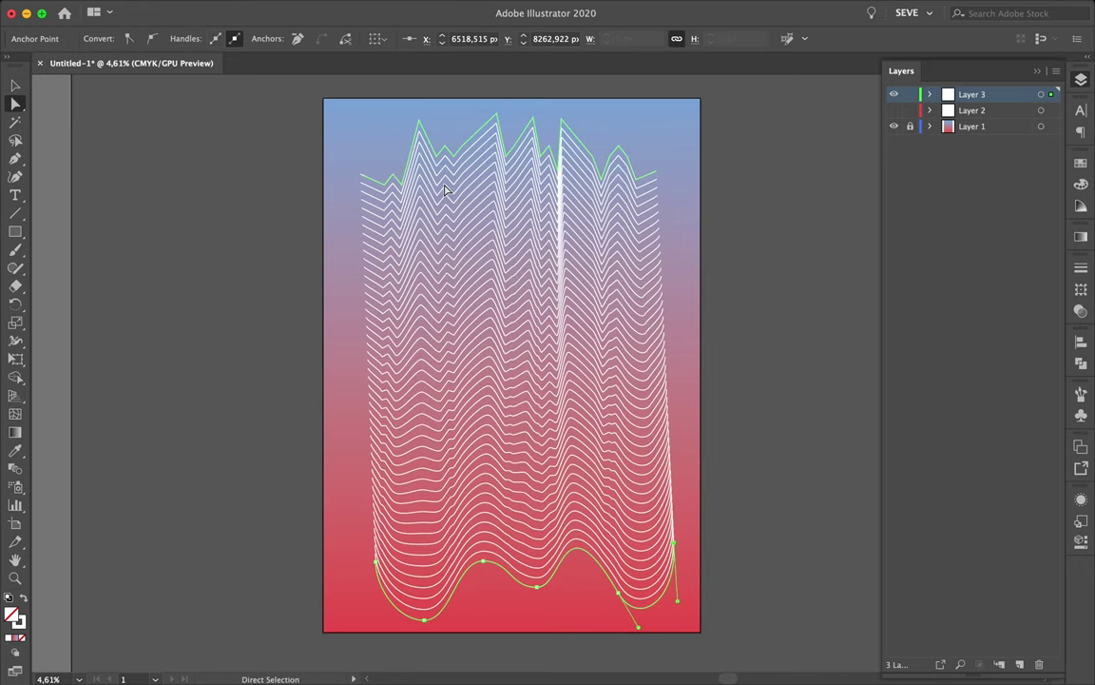
scroll(495, 238, up, 5)
scroll(530, 257, down, 5)
drag(437, 187, 437, 141)
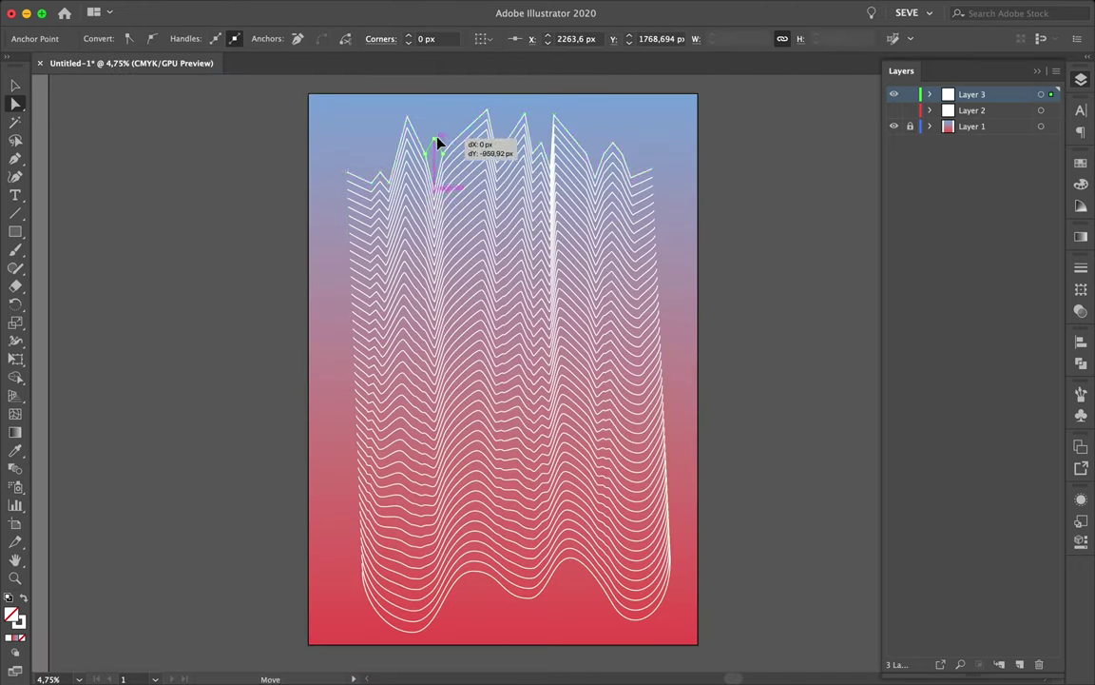
Step: Select the whole wave blend and check its stroke settings
key(v)
click(526, 219)
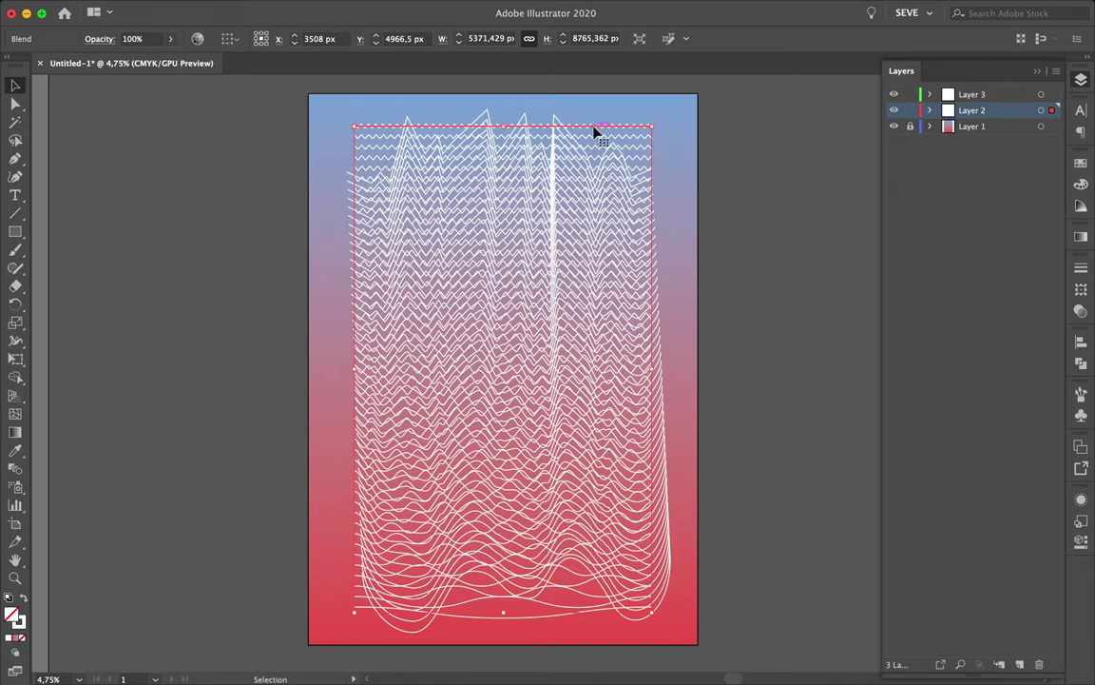
key(v)
scroll(455, 269, up, 3)
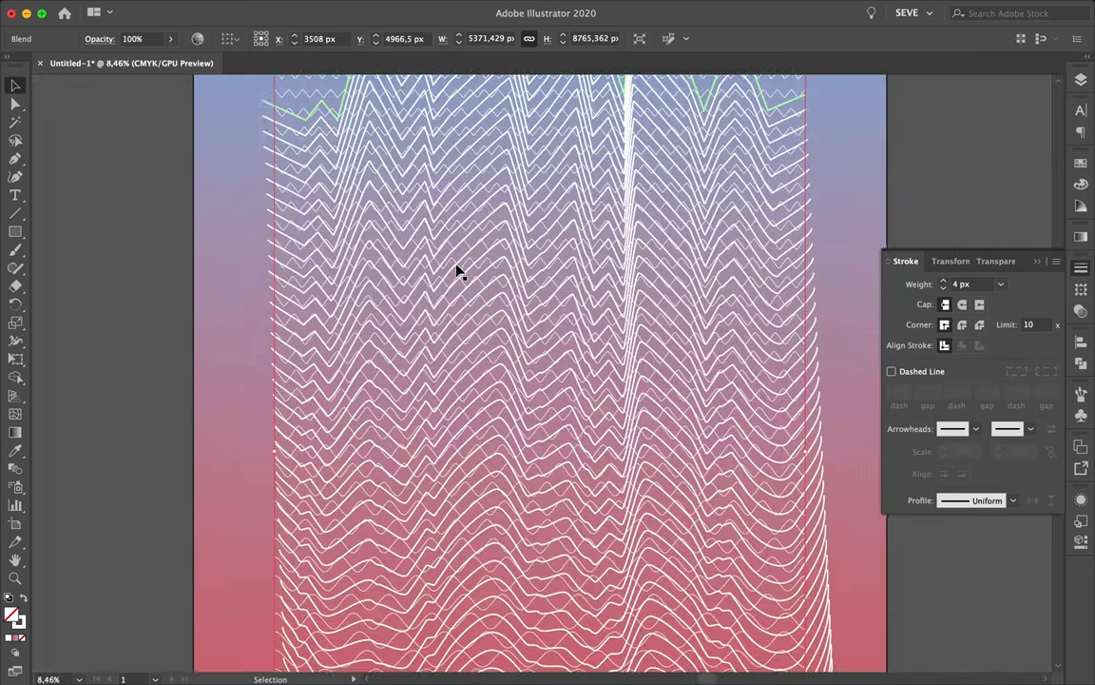
key(ctrl+shift+a)
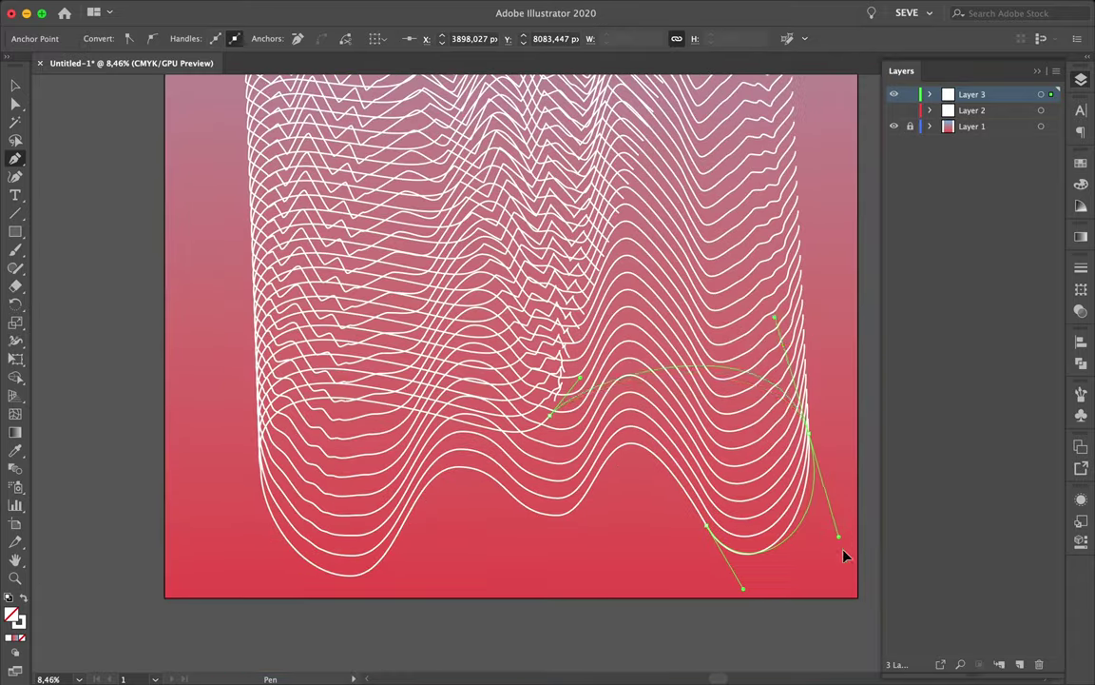
Step: Raise and reshape the right hump of the bottom wave line
scroll(721, 371, down, 5)
key(a)
click(701, 516)
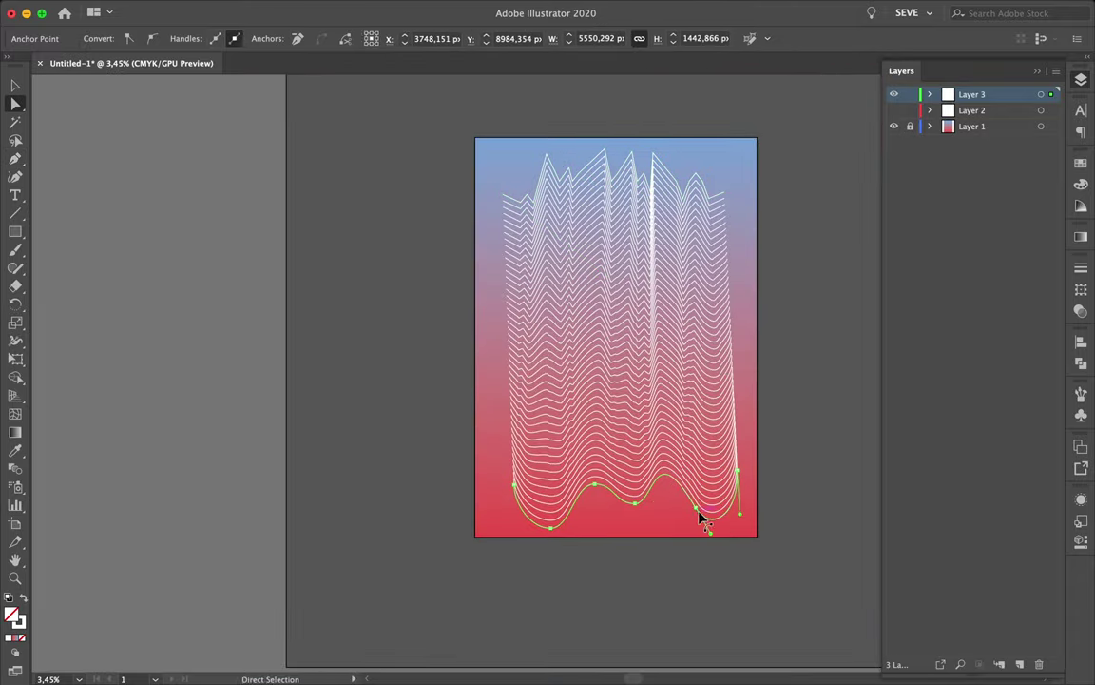
drag(701, 516, 742, 471)
key(ctrl+shift+a)
click(741, 471)
scroll(742, 471, up, 5)
scroll(728, 465, down, 4)
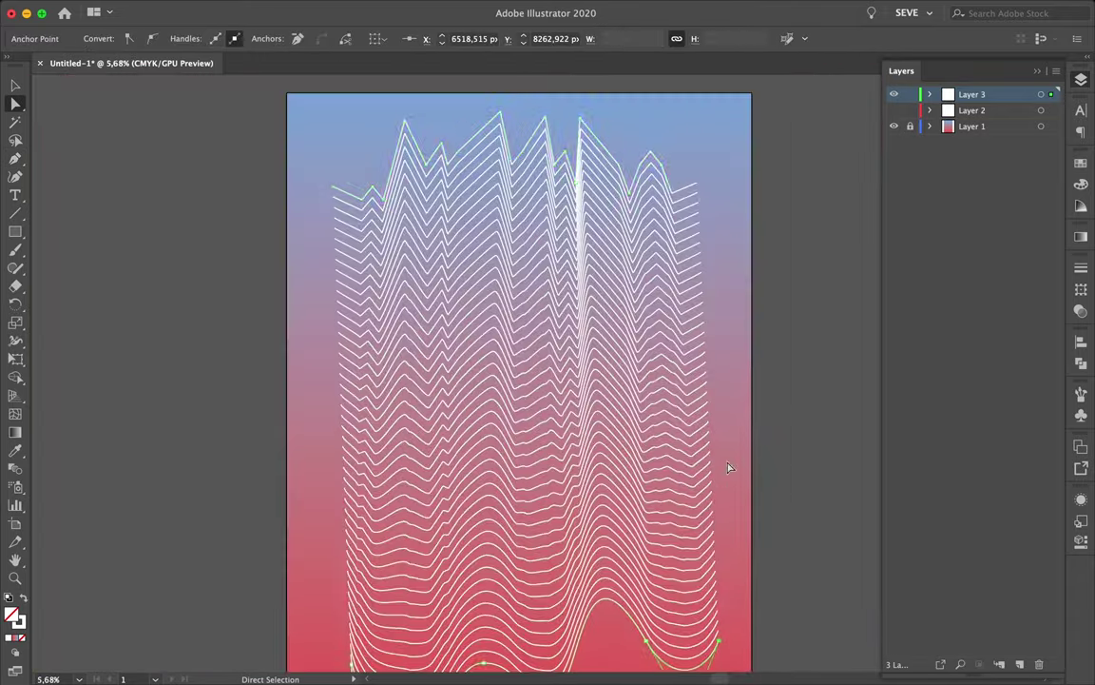
Step: Use the Width tool to thicken strokes at the top line's left end, peaks and right end
key(ctrl+shift+a)
scroll(385, 176, up, 2)
click(378, 162)
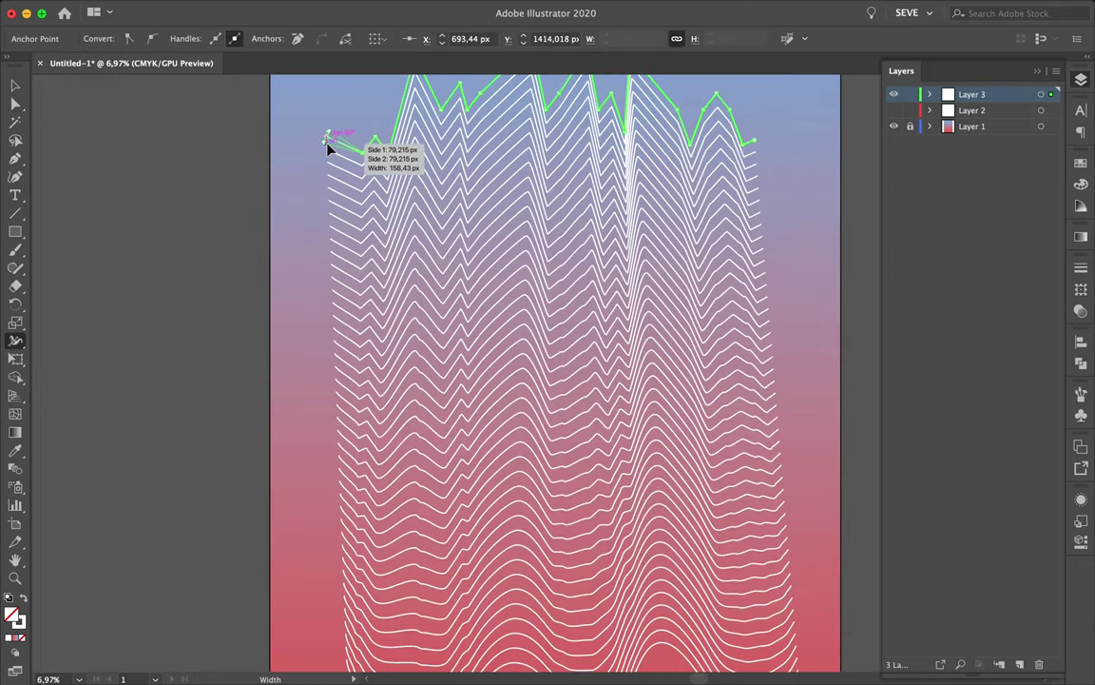
drag(328, 142, 364, 157)
scroll(472, 225, down, 2)
mouse_move(493, 140)
mouse_down()
mouse_move(577, 154)
mouse_move(557, 154)
mouse_up()
scroll(548, 127, up, 3)
scroll(548, 128, down, 2)
scroll(613, 186, down, 2)
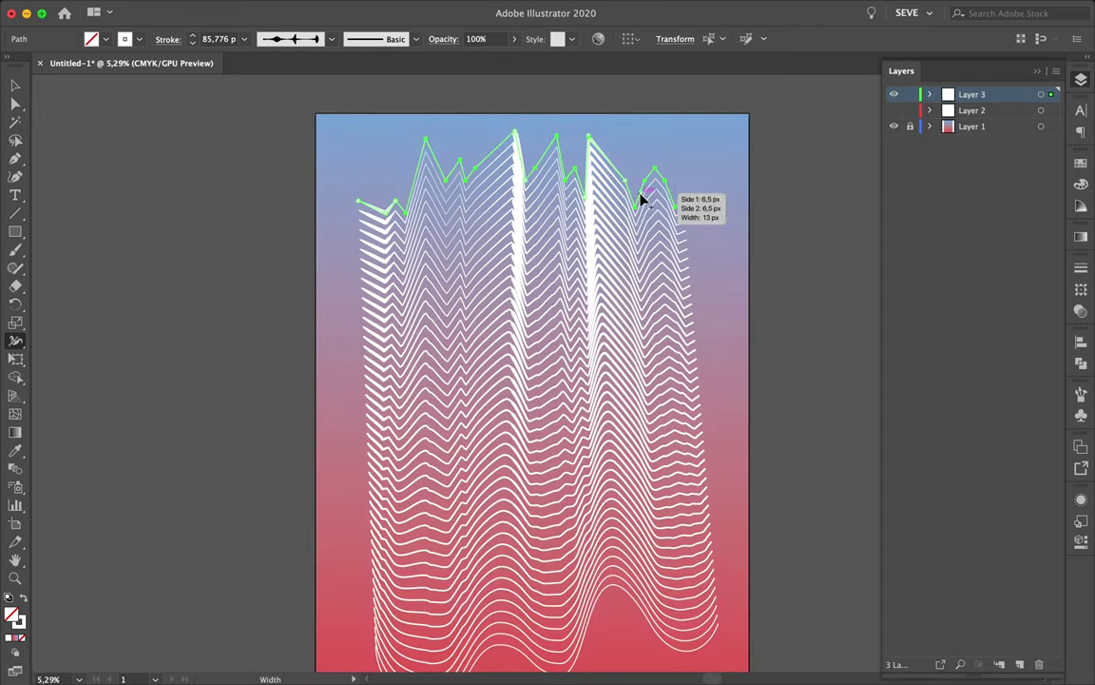
drag(675, 213, 692, 214)
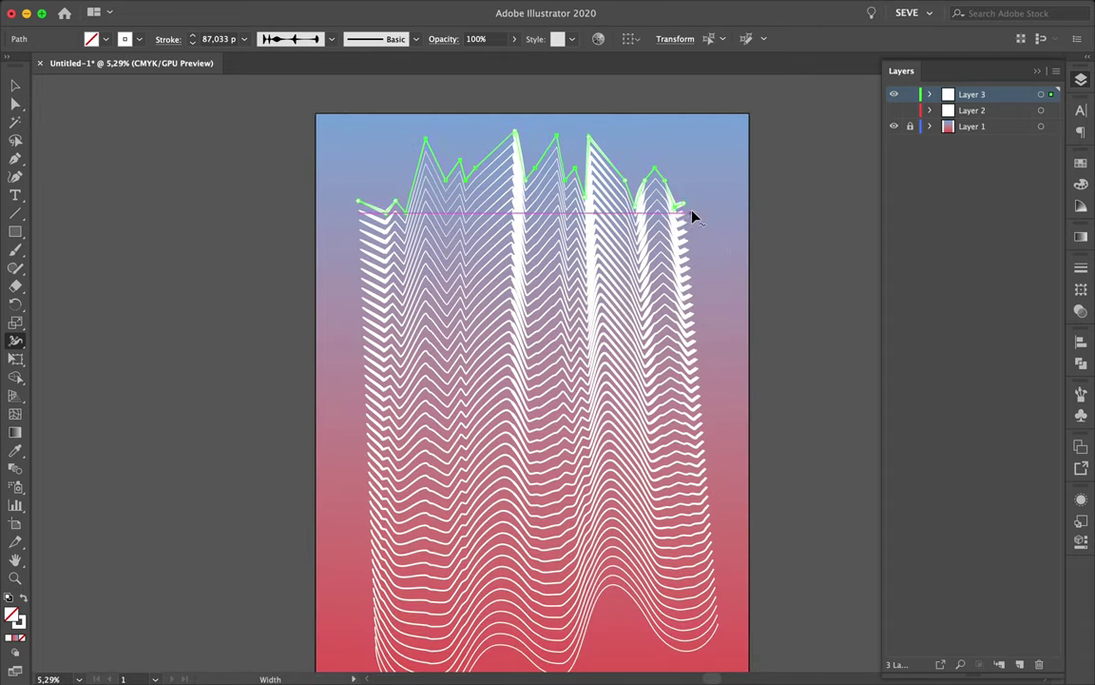
Step: Reselect the whole wave blend and lower its stroke weight to 13 px
key(v)
key(v)
click(731, 276)
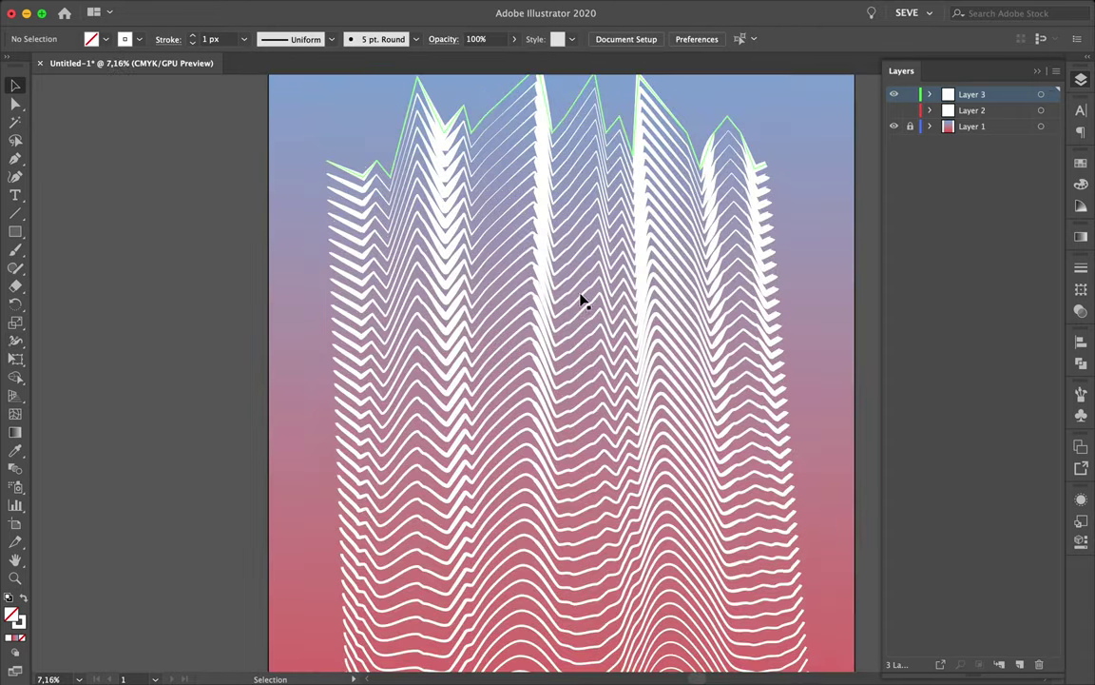
scroll(518, 243, up, 1)
click(537, 262)
key(a)
scroll(643, 233, down, 2)
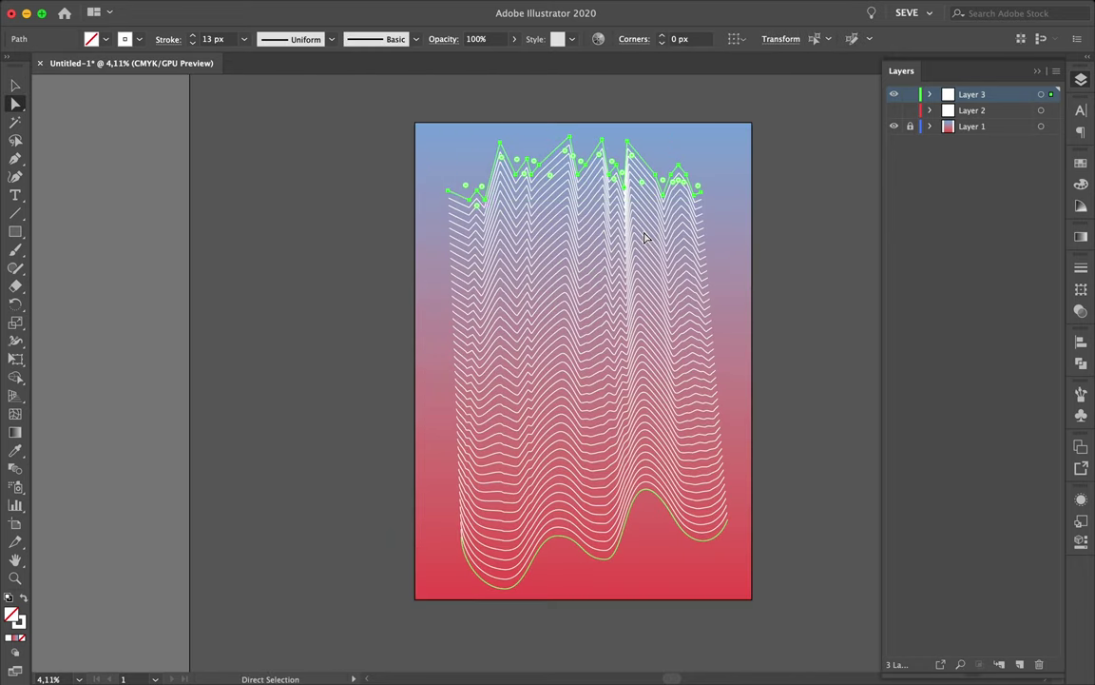
click(193, 43)
Step: Grab a peak anchor on the top wave line, then select the bottom wave line
scroll(573, 187, up, 3)
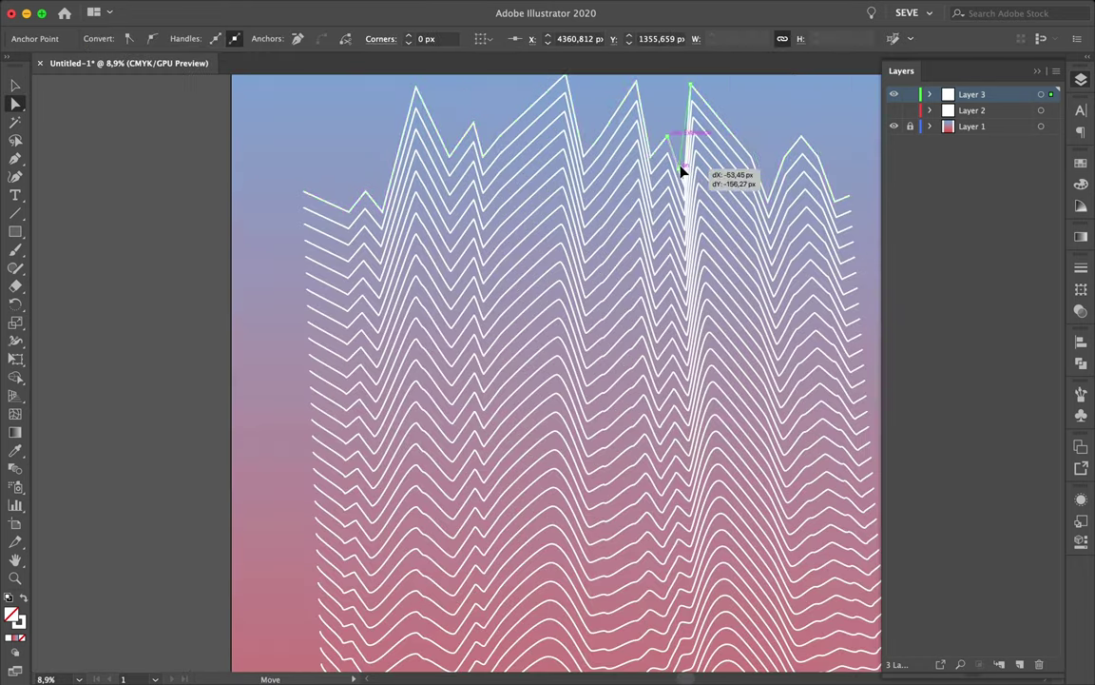
click(787, 160)
scroll(560, 184, down, 2)
scroll(492, 613, down, 1)
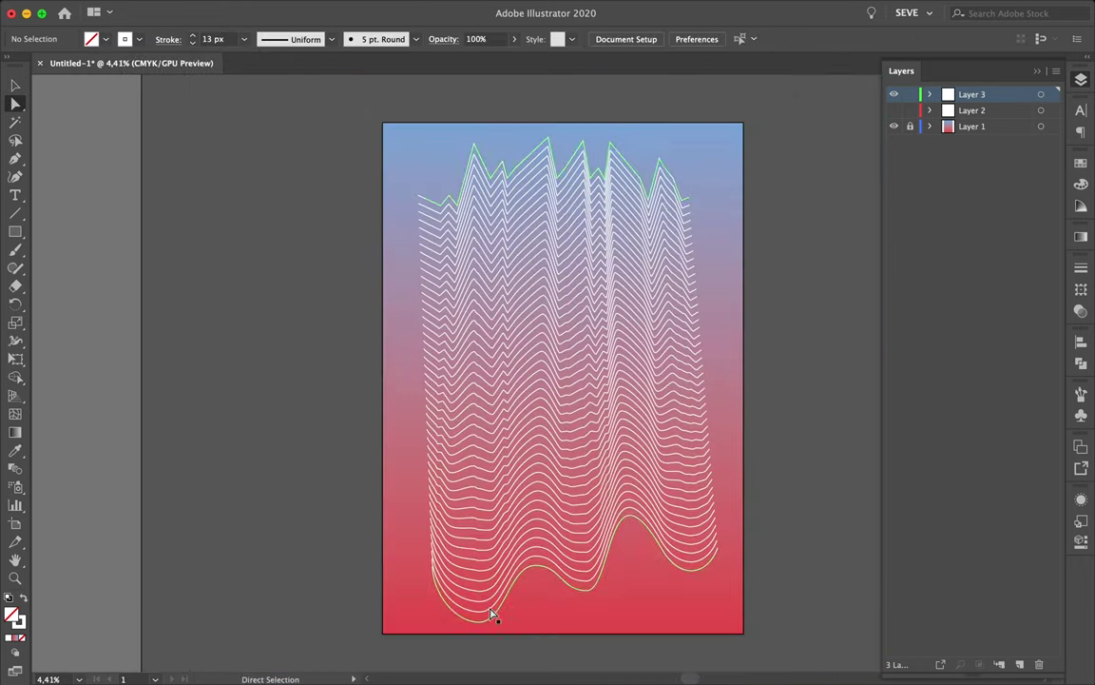
click(510, 578)
Step: Give the curved-line blend a 3 px stroke, reshape its spine, and move it over the poster's middle
click(597, 488)
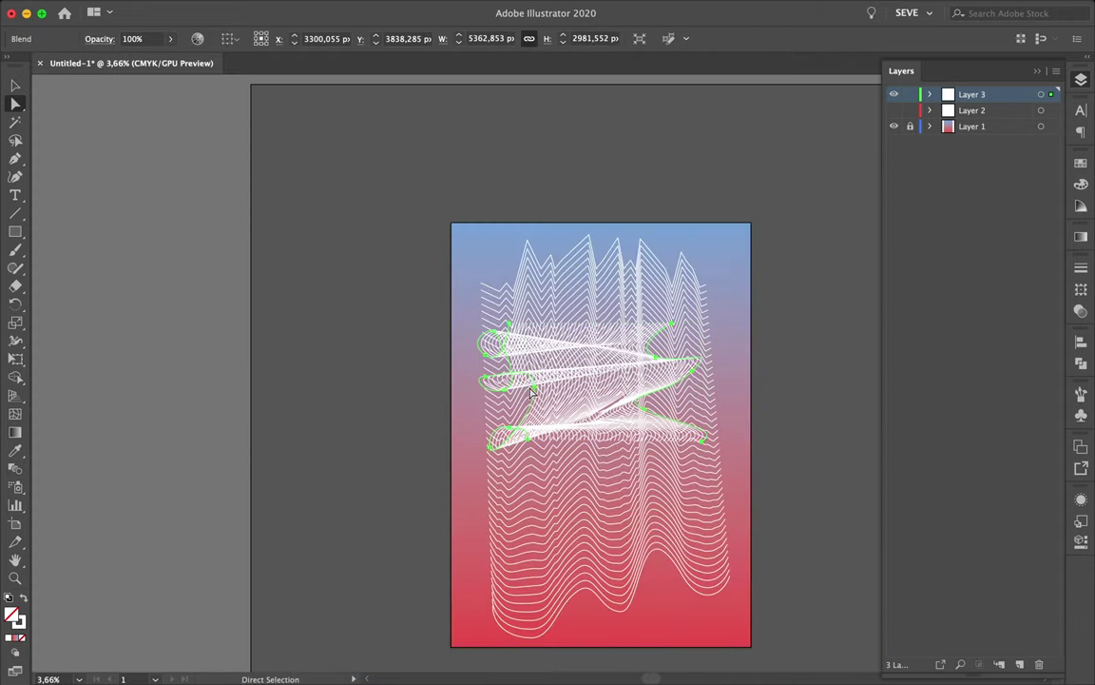
key(v)
click(515, 386)
key(ctrl+F10)
click(944, 288)
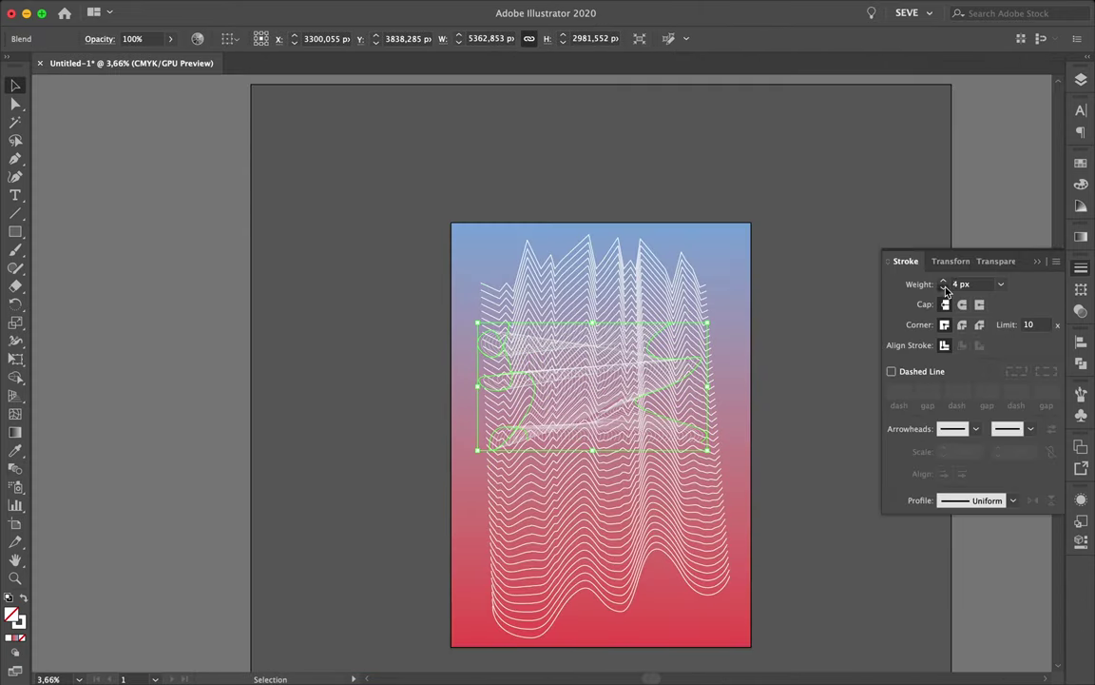
mouse_move(632, 399)
mouse_down()
mouse_move(671, 370)
mouse_move(314, 243)
mouse_up()
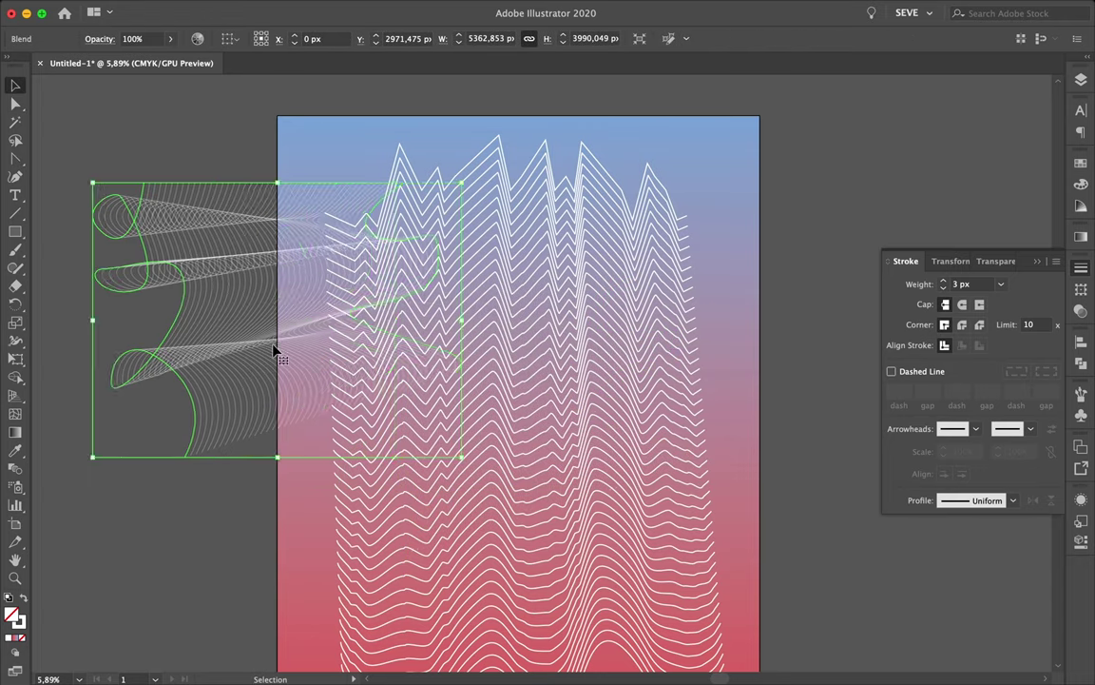
drag(308, 398, 448, 343)
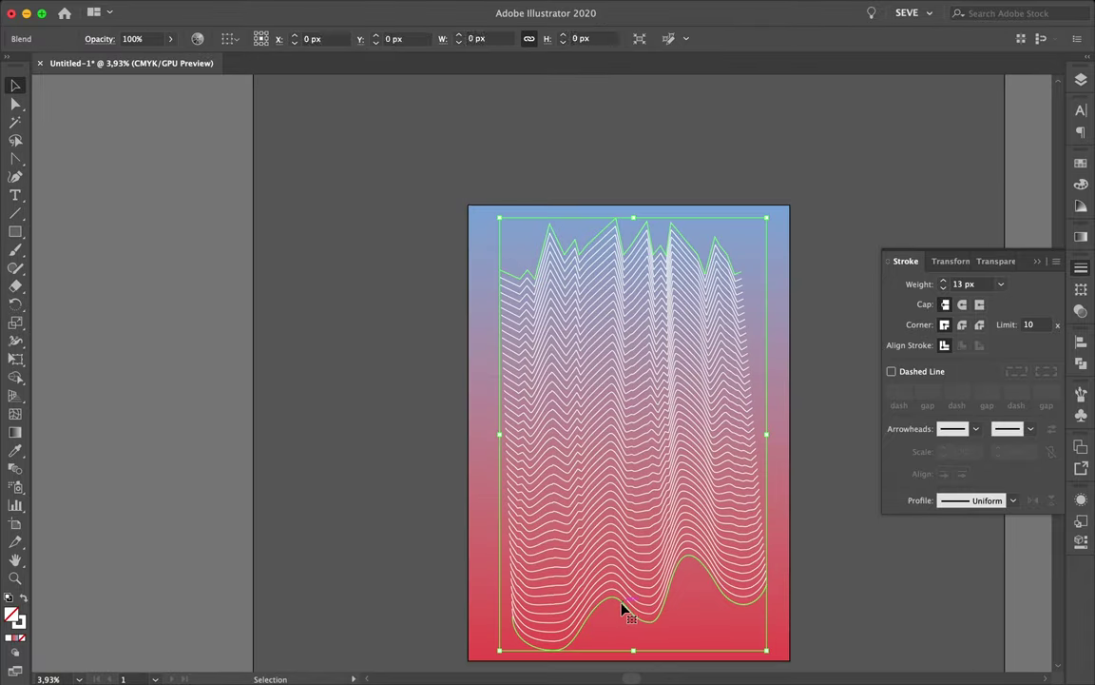
Step: Nudge a bottom-wave anchor and lower the blend's Specified Steps in Blend Options
key(a)
drag(625, 608, 604, 607)
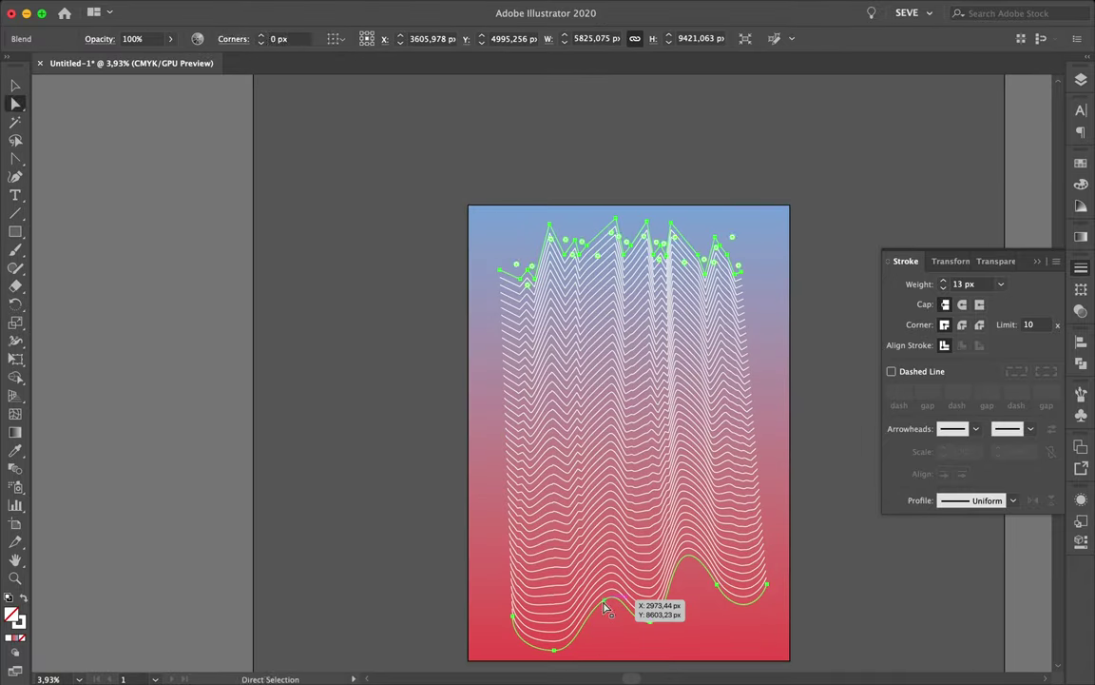
double_click(12, 472)
key(Return)
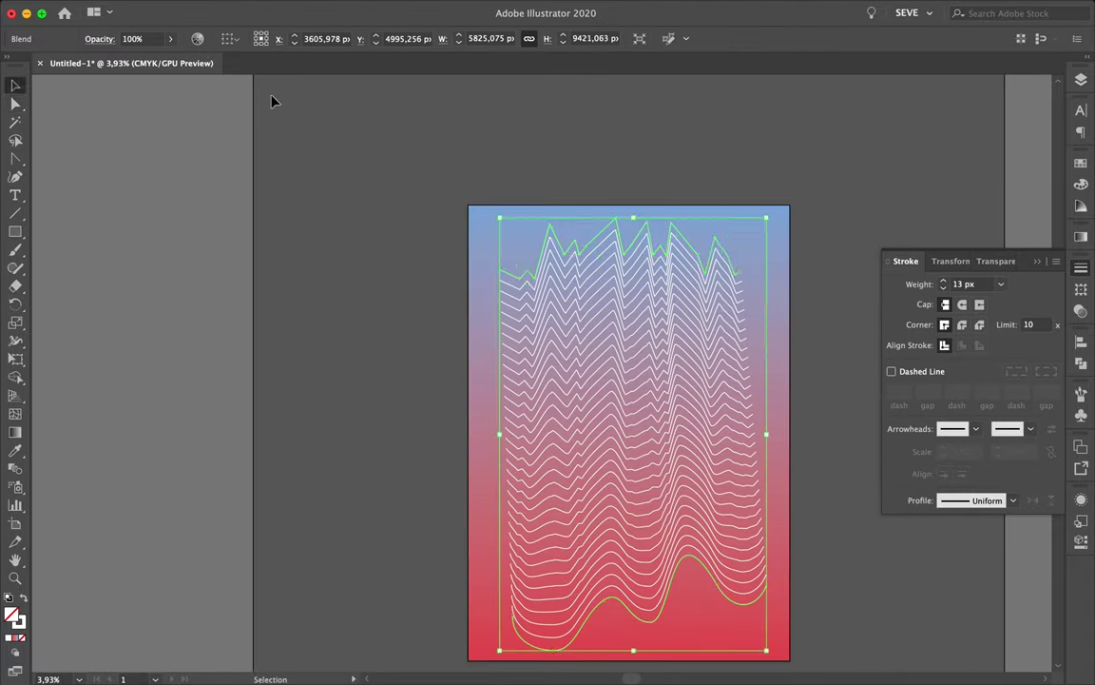
Step: Change the wave blend's stroke weight, then select its top wave line
key(a)
click(945, 282)
click(762, 277)
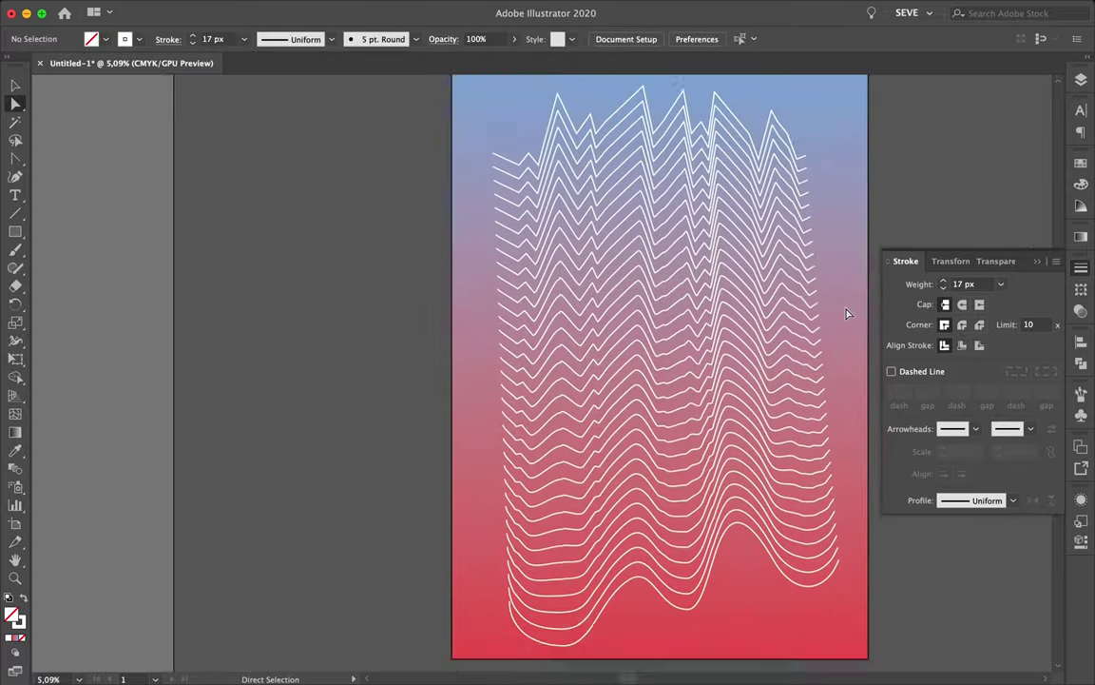
scroll(702, 278, up, 5)
click(775, 205)
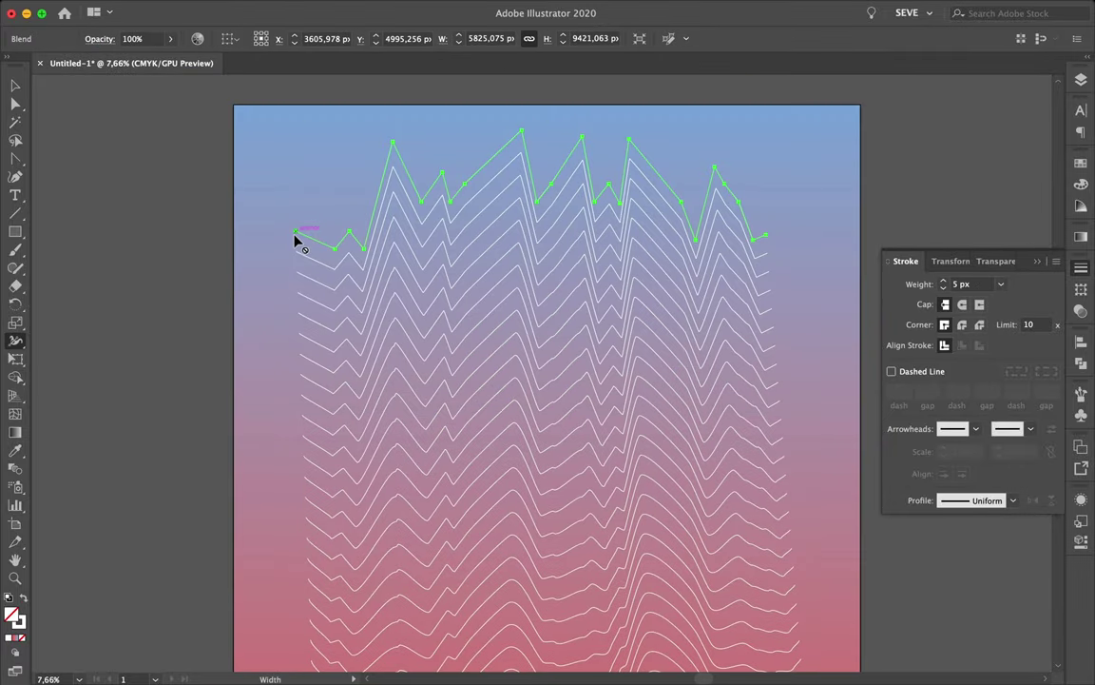
Step: Try the Width tool on the lines' left ends and zigzag lines, undoing the extra widening
drag(295, 242, 335, 254)
scroll(265, 322, up, 5)
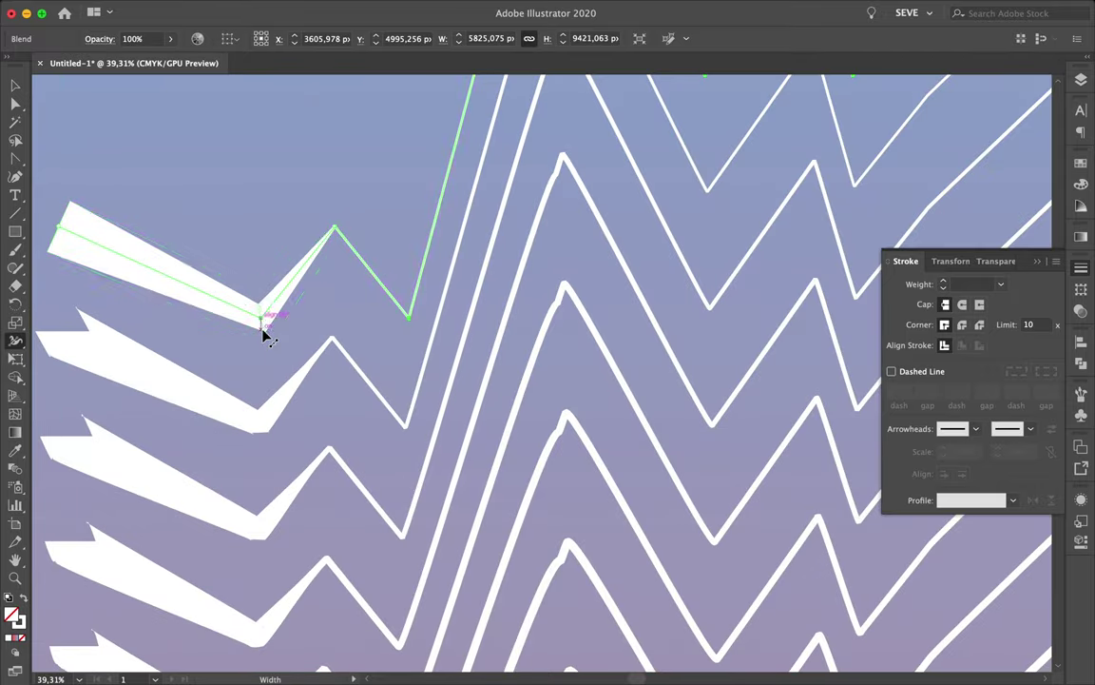
drag(266, 335, 355, 251)
scroll(363, 249, down, 5)
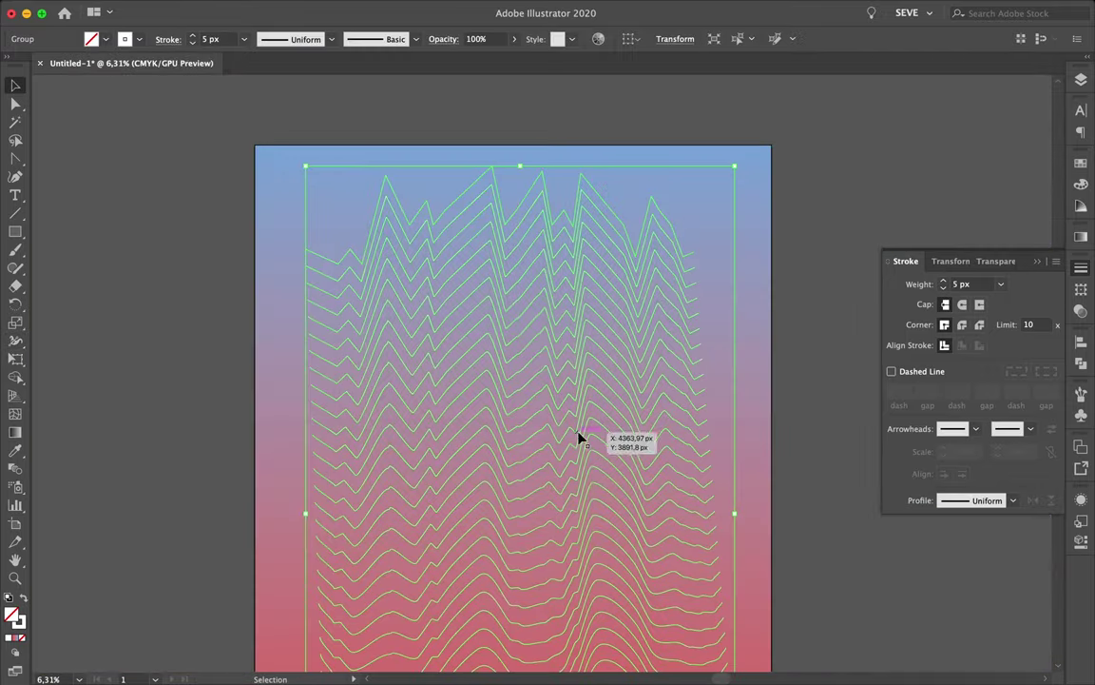
scroll(349, 261, up, 2)
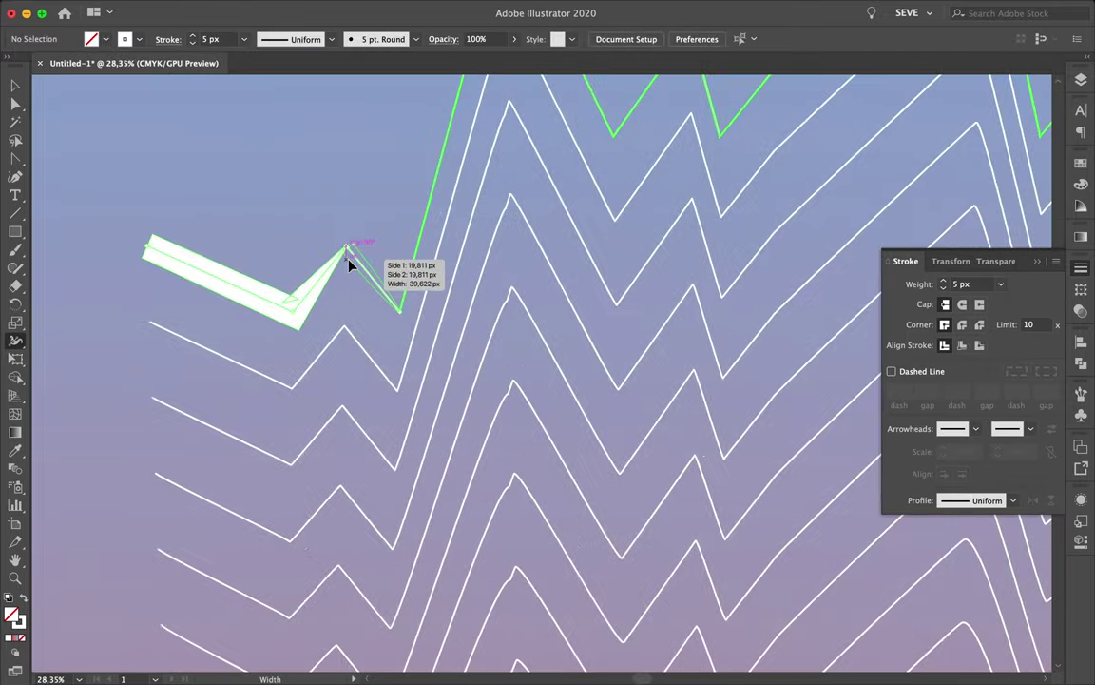
scroll(283, 157, up, 3)
scroll(159, 154, down, 6)
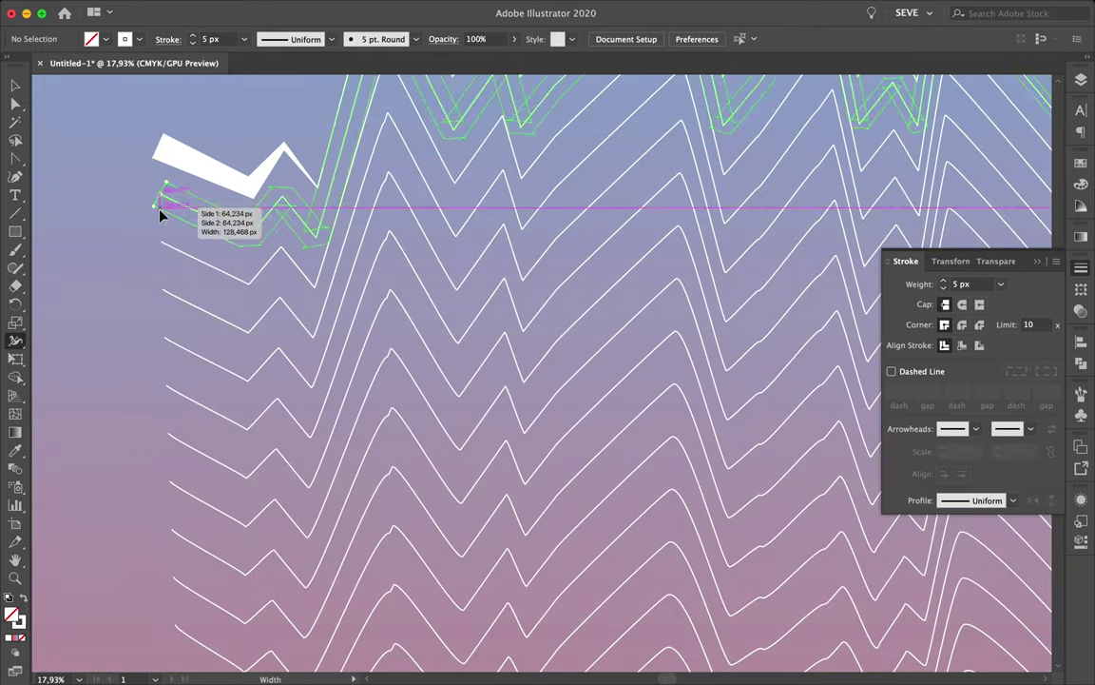
drag(376, 381, 459, 407)
drag(397, 455, 404, 475)
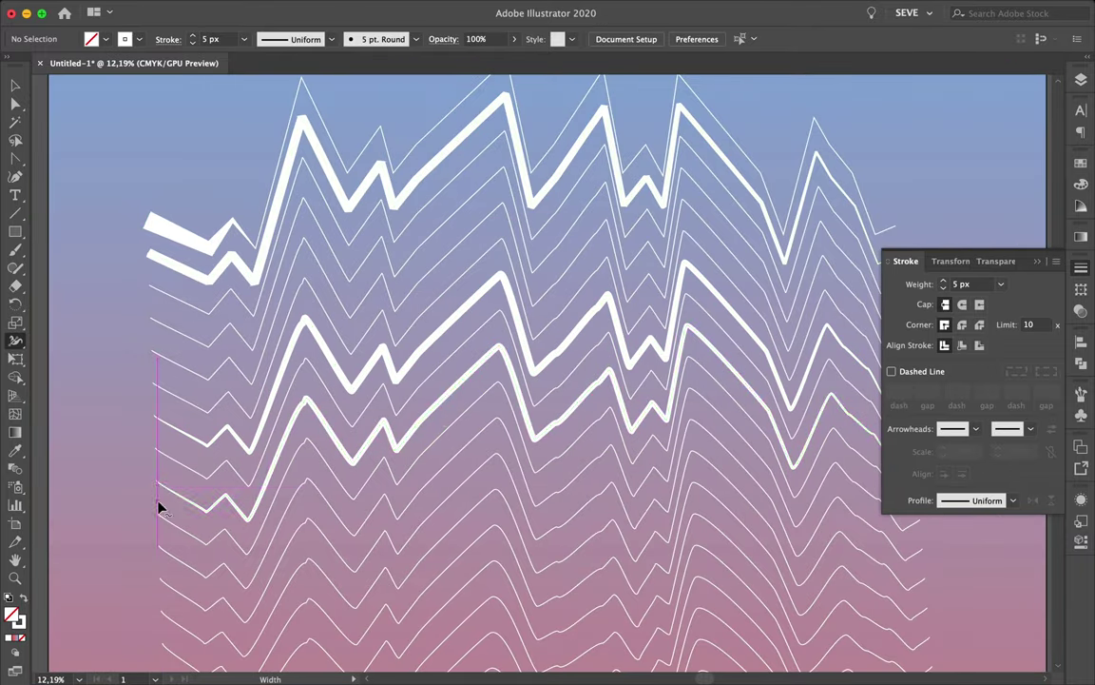
scroll(703, 466, down, 3)
key(ctrl+z)
key(ctrl+z)
key(ctrl+z)
Step: Widen the top wave line's left end into thick wedges, then switch to the Selection tool
click(328, 233)
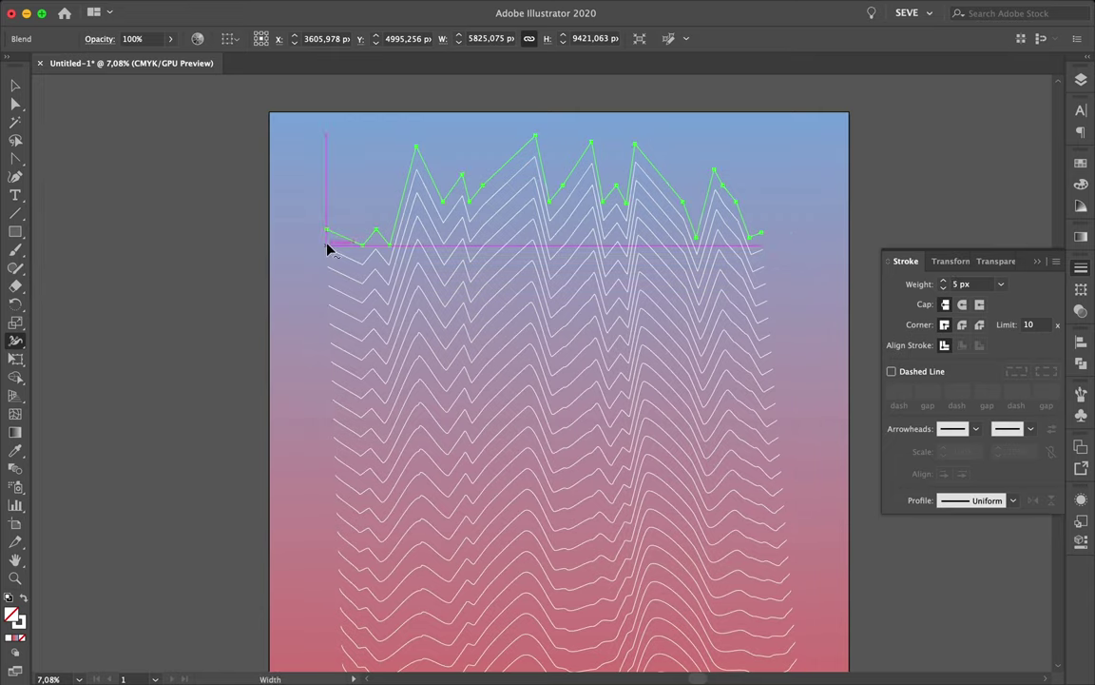
drag(324, 246, 374, 253)
scroll(373, 254, up, 3)
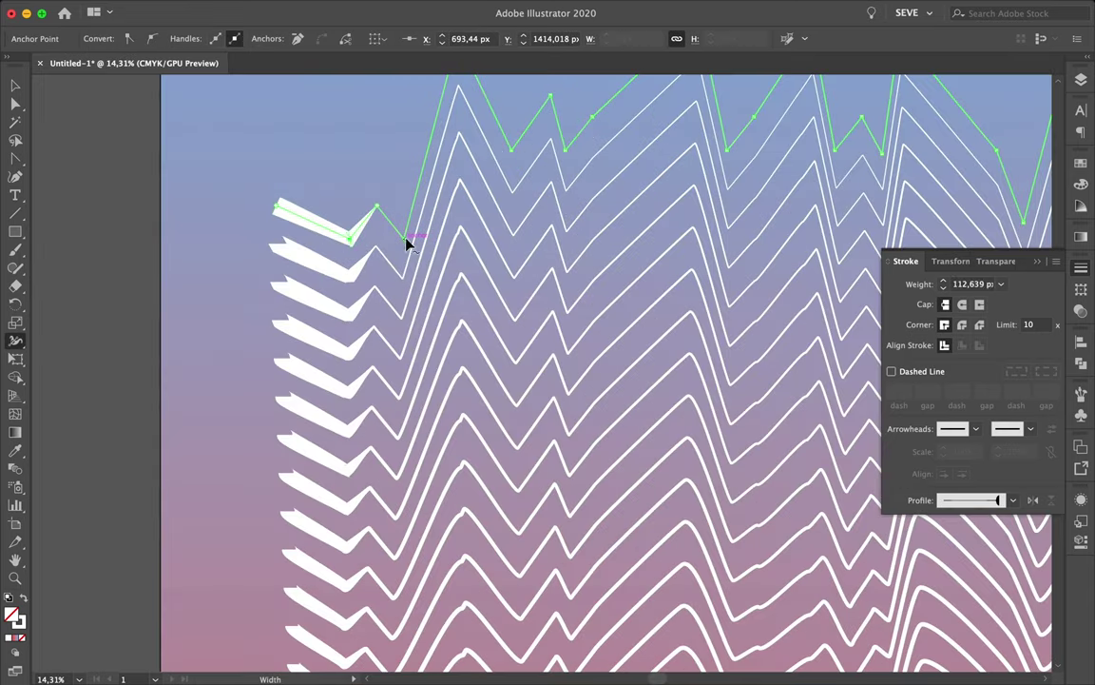
scroll(397, 236, up, 3)
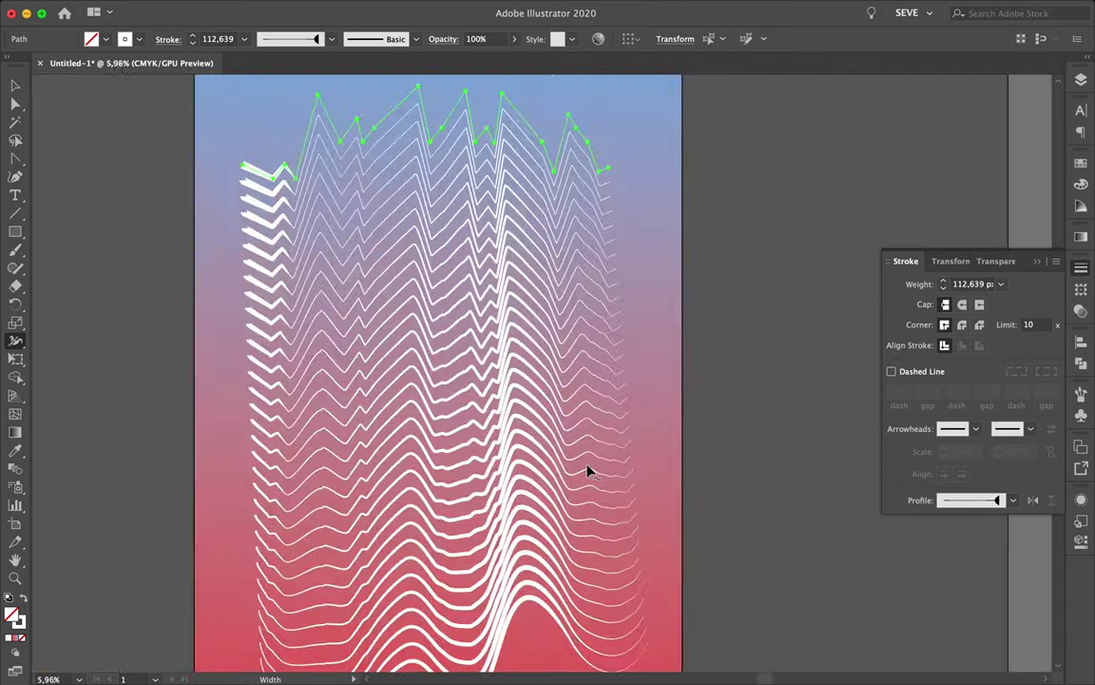
scroll(317, 110, up, 1)
scroll(319, 113, up, 3)
scroll(322, 115, up, 3)
scroll(542, 257, down, 5)
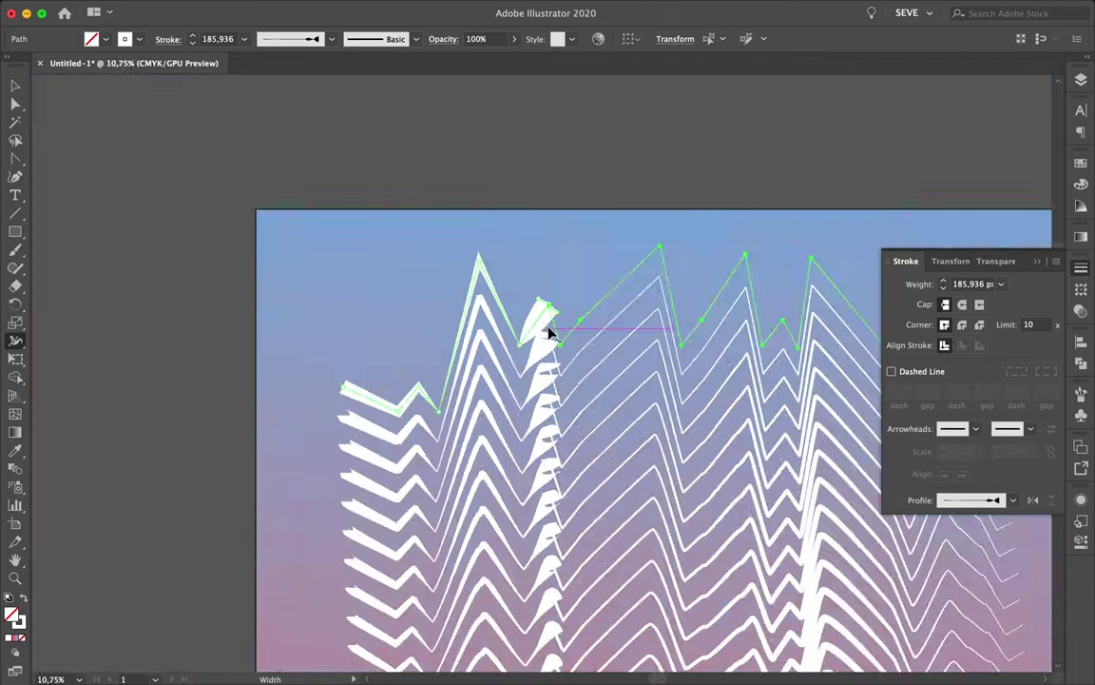
scroll(547, 328, down, 5)
key(v)
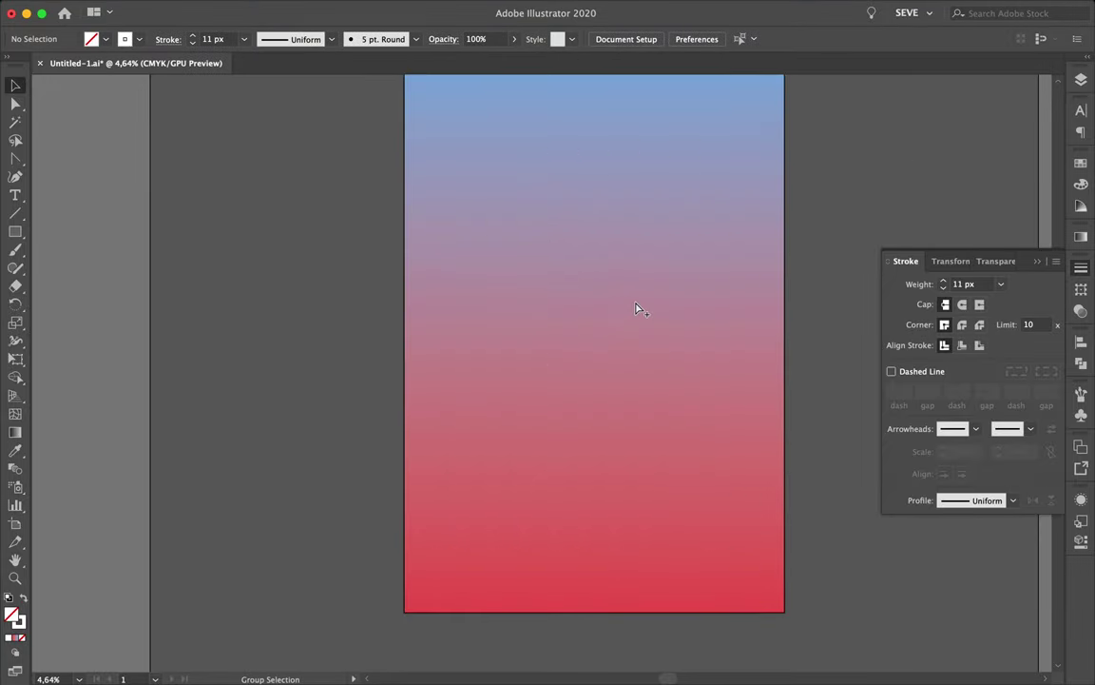
Step: Apply the Twirl tool to the tops of the upper wave lines
scroll(636, 305, up, 2)
drag(15, 340, 87, 380)
drag(492, 143, 505, 169)
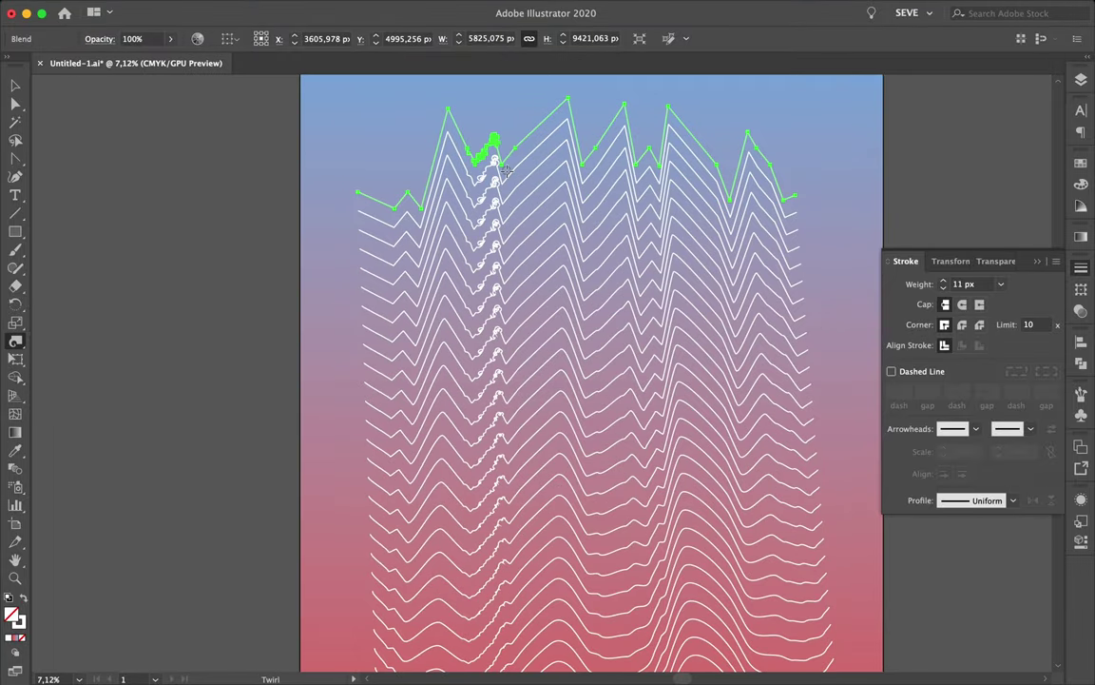
mouse_move(577, 143)
mouse_down()
mouse_move(570, 100)
mouse_move(609, 105)
mouse_up()
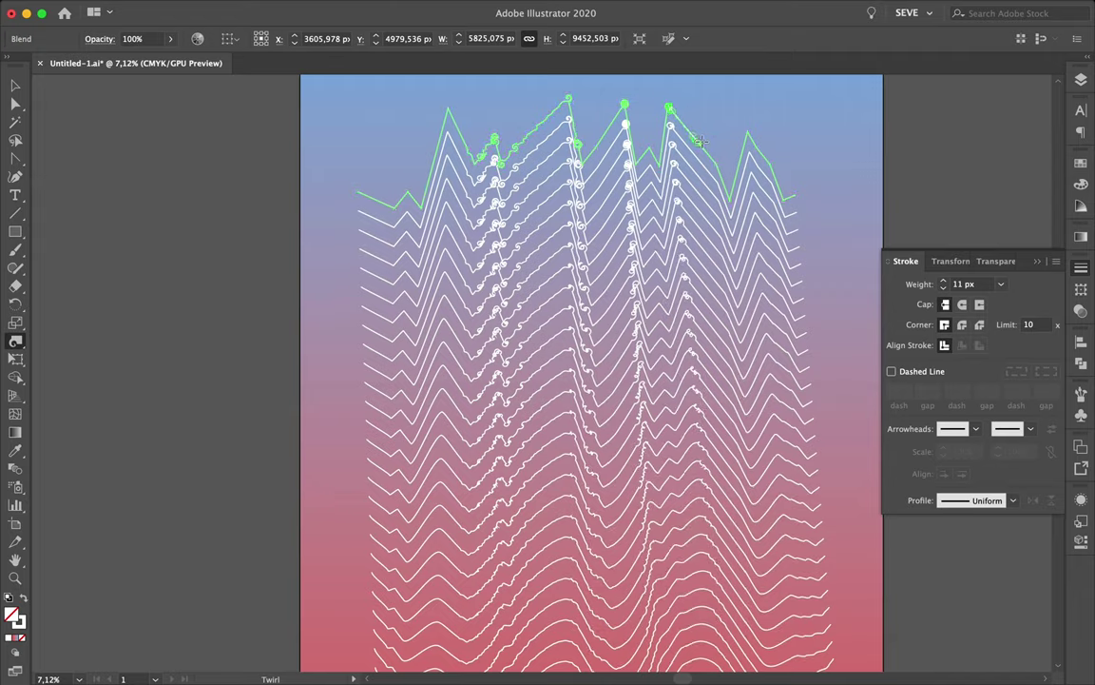
scroll(746, 179, down, 3)
scroll(747, 179, down, 2)
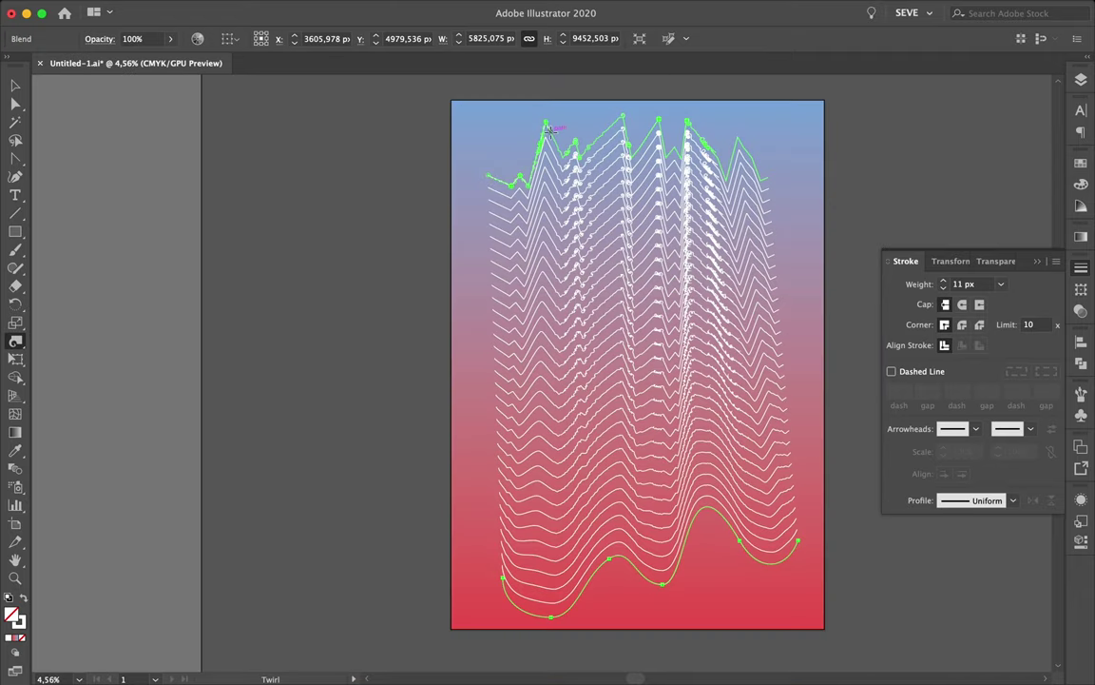
Step: Set the twirl brush to 300 px width and 300 pt height, then twirl the top centre lines
double_click(16, 340)
click(571, 211)
click(594, 461)
click(570, 233)
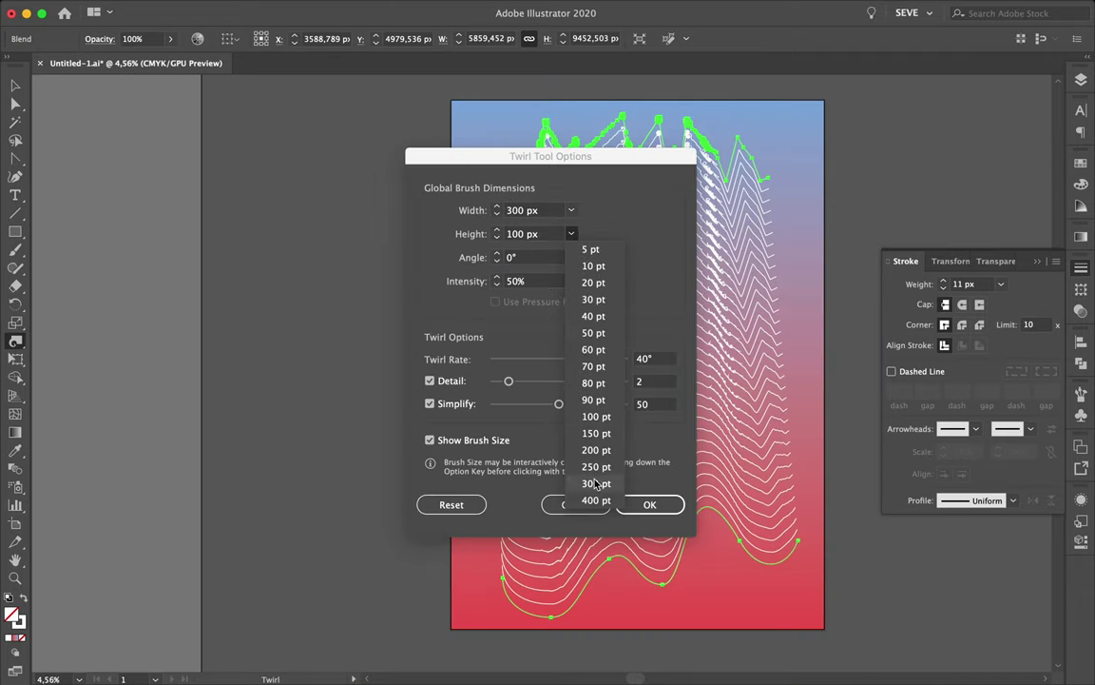
click(595, 483)
click(649, 504)
scroll(590, 123, up, 2)
mouse_move(570, 124)
mouse_down()
mouse_move(597, 119)
mouse_move(846, 202)
mouse_up()
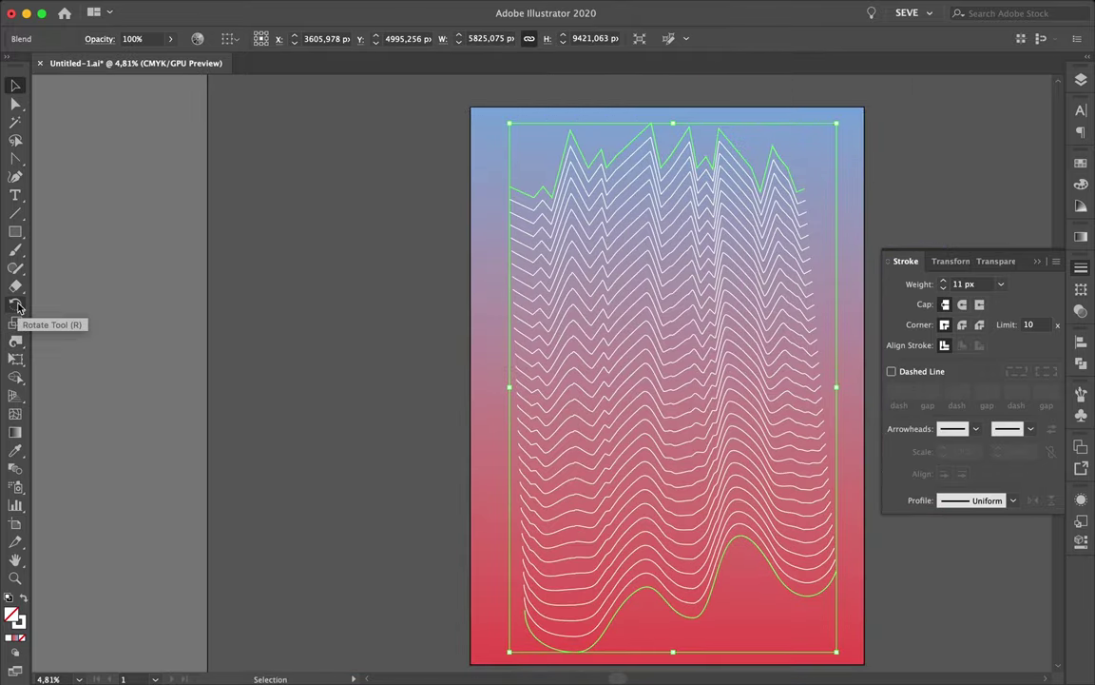
Step: Try rotating part of the white wave lines sideways with the Rotate tool
click(590, 436)
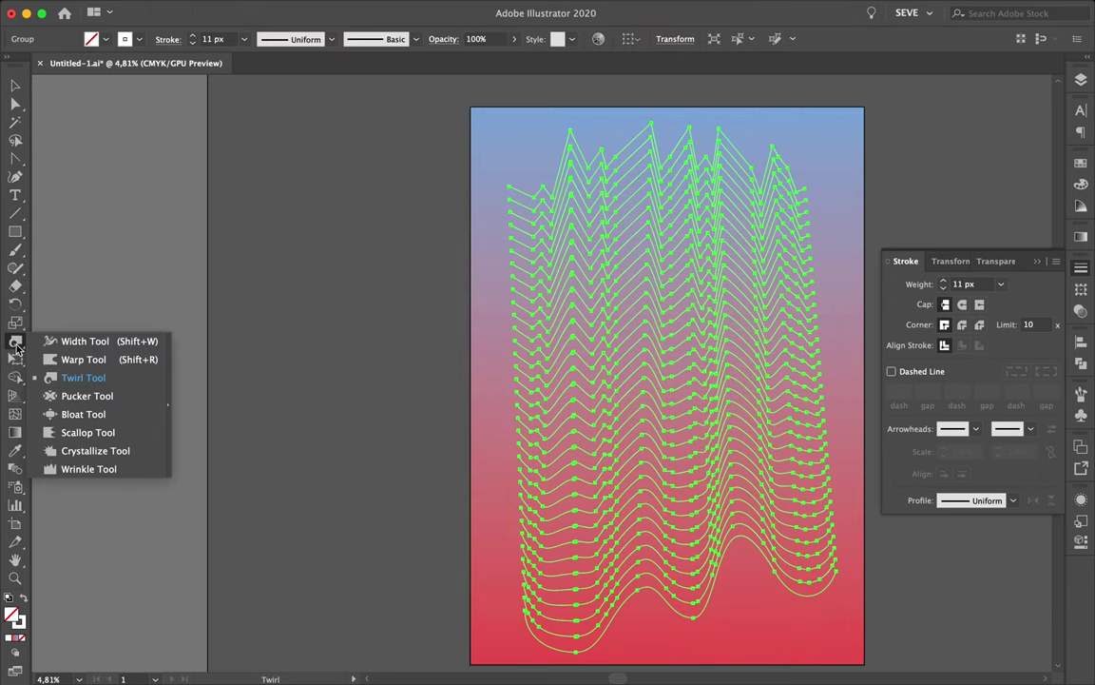
click(15, 322)
key(a)
click(623, 628)
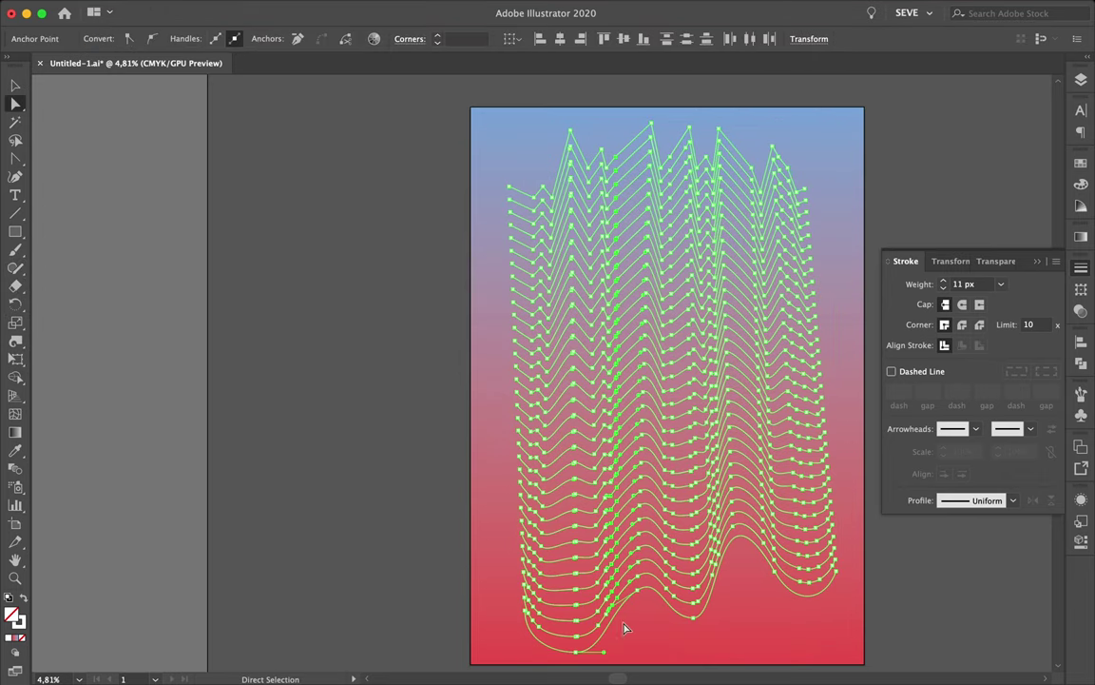
drag(504, 412, 487, 390)
key(v)
click(851, 389)
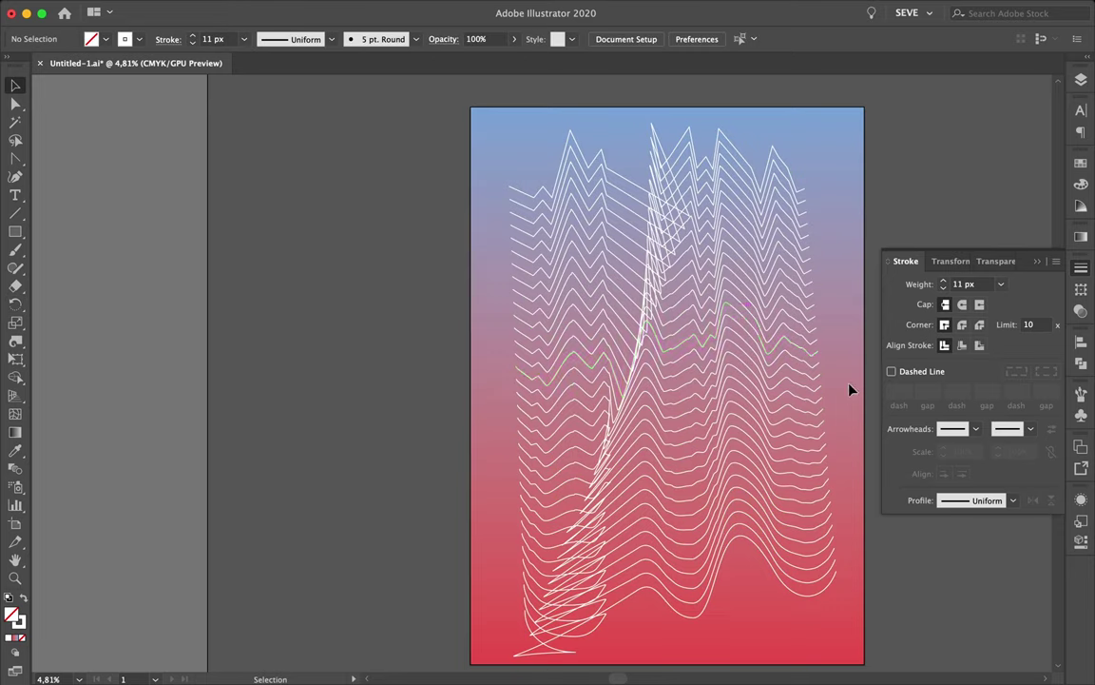
Step: Try shearing part of the selected wave lines with the Shear tool
key(ctrl+a)
click(15, 322)
click(67, 339)
drag(666, 456, 624, 288)
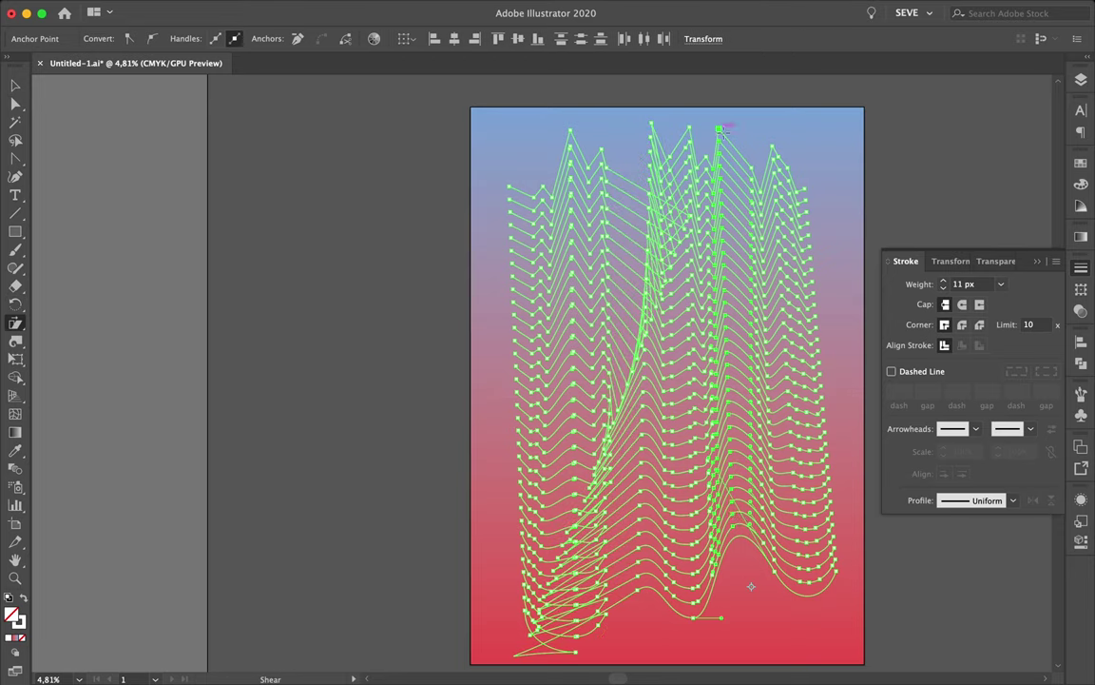
key(v)
click(787, 127)
key(ctrl+a)
Step: Try Crystallize and Wrinkle distortions on the lines, then fit the artboard in view
click(15, 340)
click(76, 409)
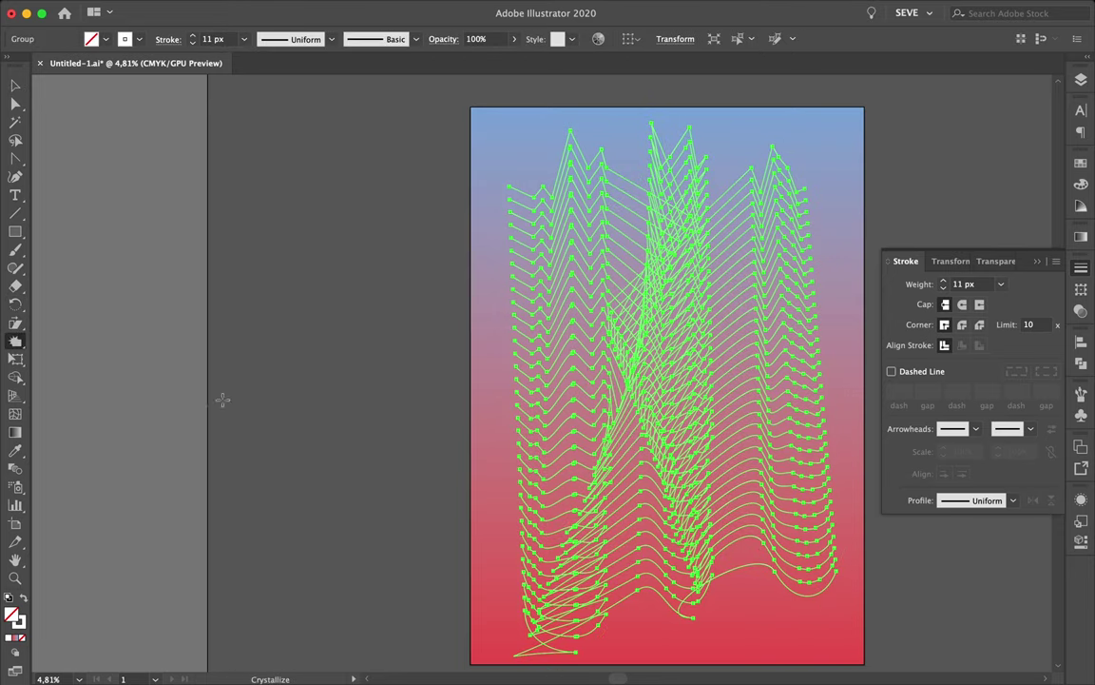
key(ctrl+shift+a)
scroll(483, 215, up, 2)
click(15, 340)
click(76, 427)
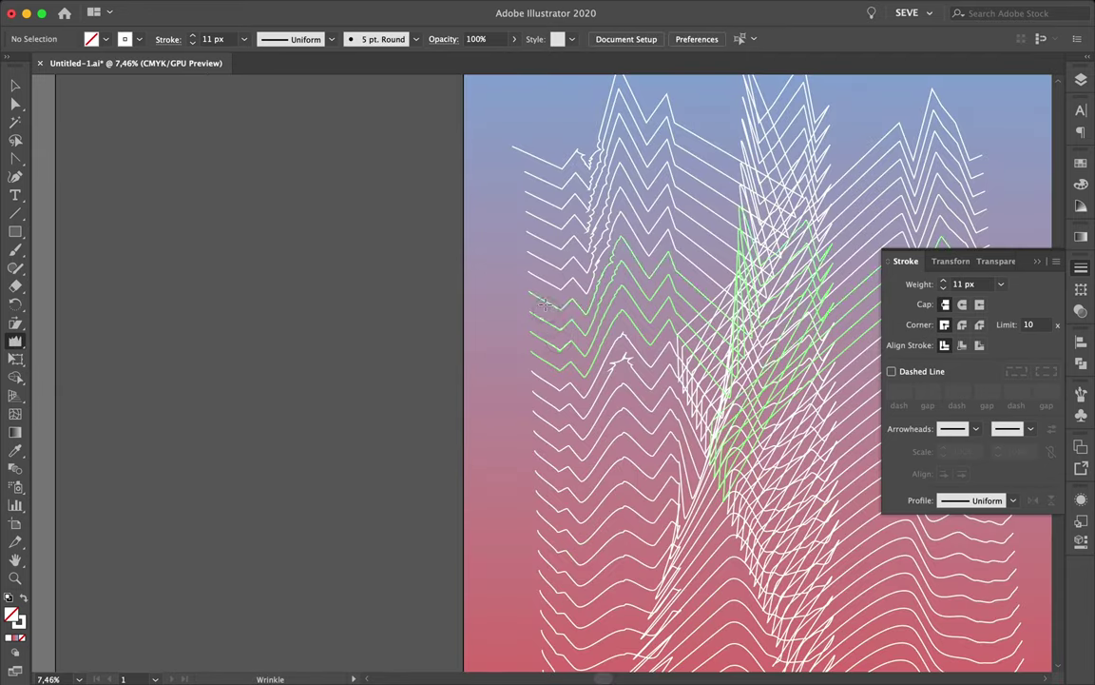
click(567, 306)
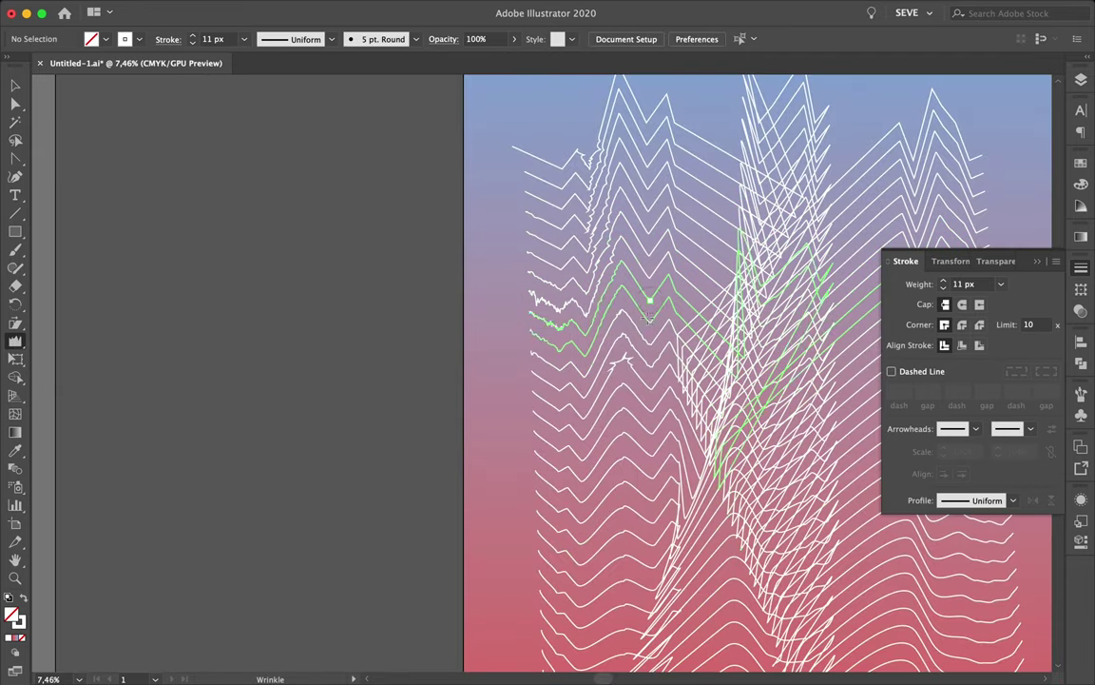
key(ctrl+a)
key(ctrl+shift+a)
key(ctrl+0)
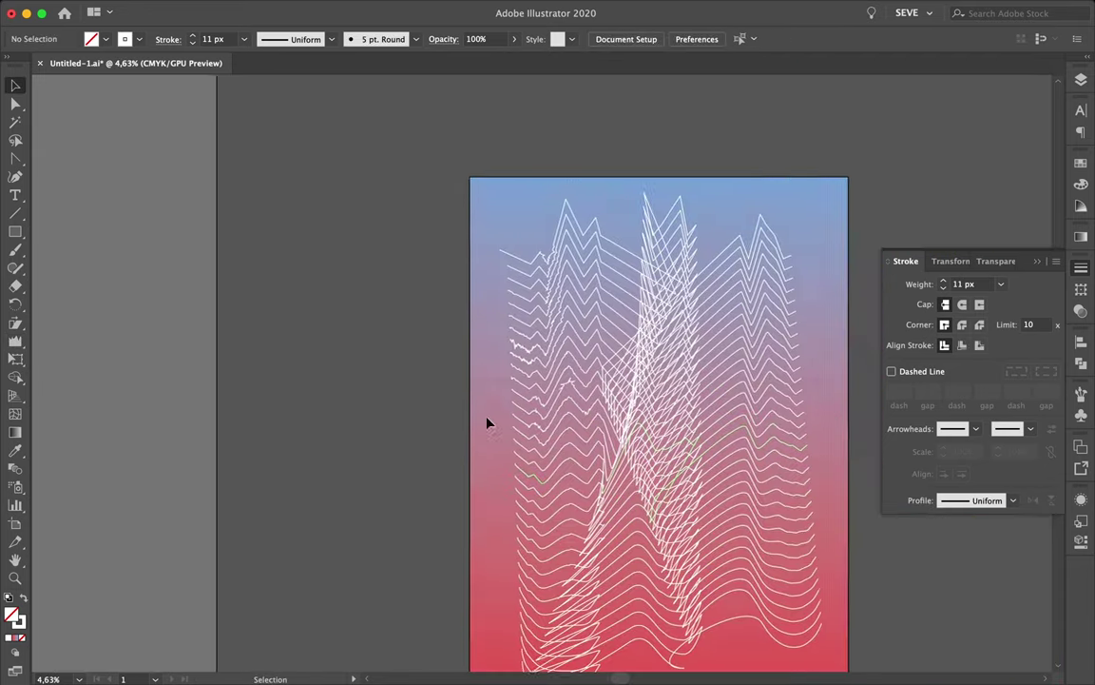
Step: Try the Eraser and Knife tools, then undo back to the clean white-line blend
click(15, 286)
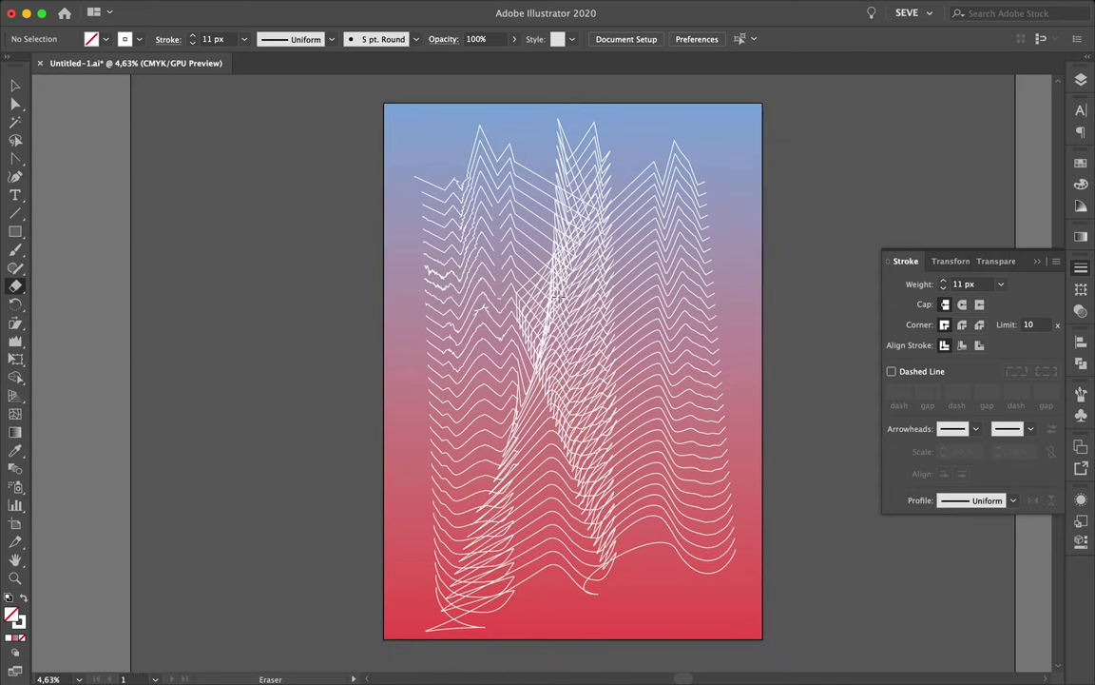
scroll(556, 297, up, 2)
click(15, 286)
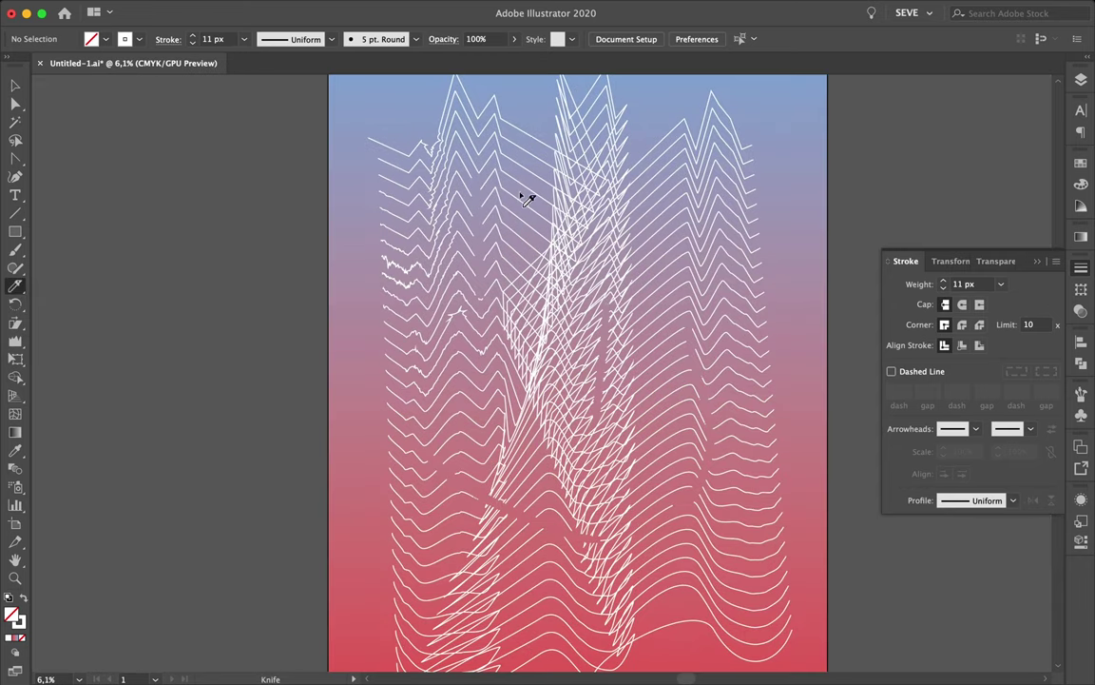
key(v)
key(ctrl+a)
key(ctrl+shift+a)
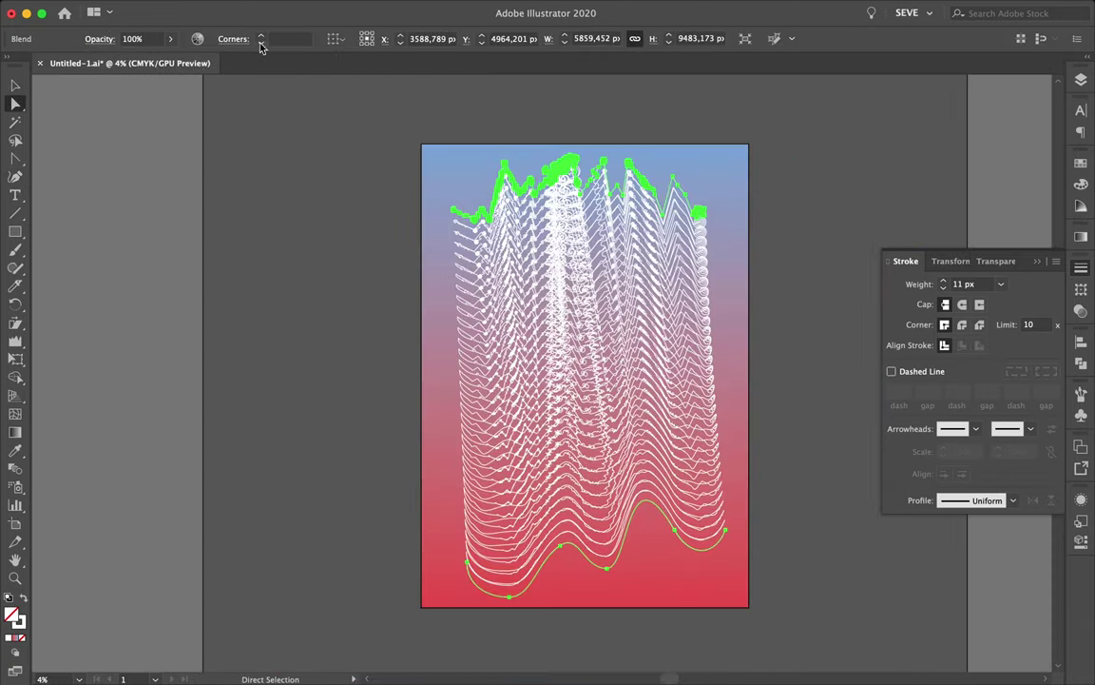
click(916, 203)
key(shift+x)
key(v)
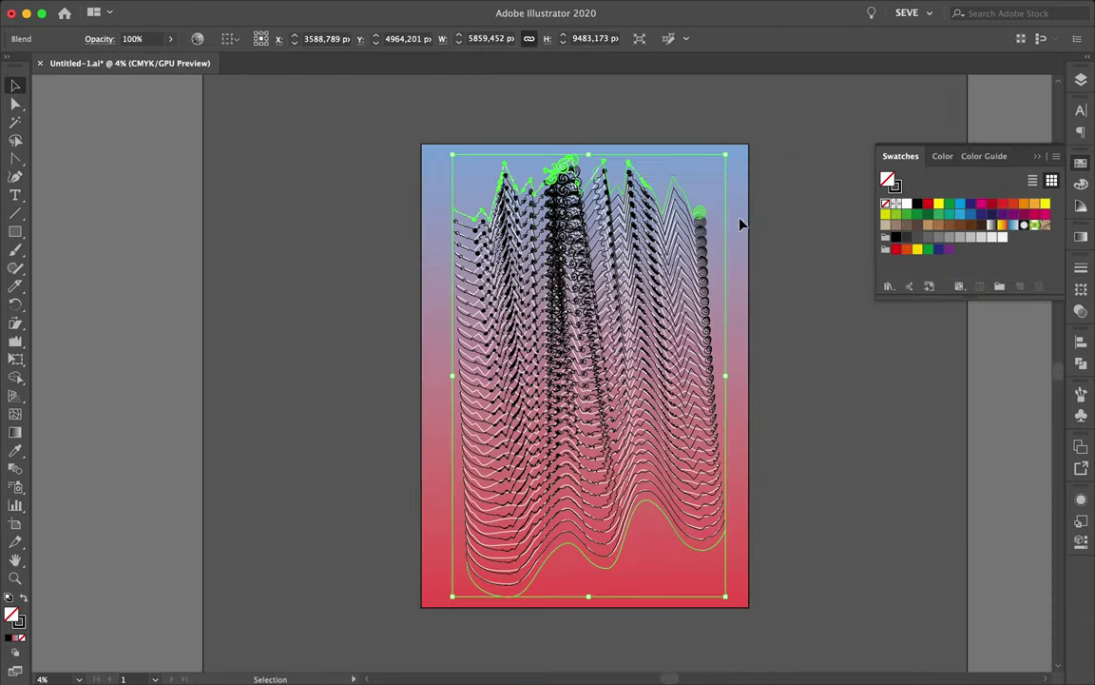
key(ctrl+z)
scroll(580, 141, up, 5)
scroll(613, 166, down, 4)
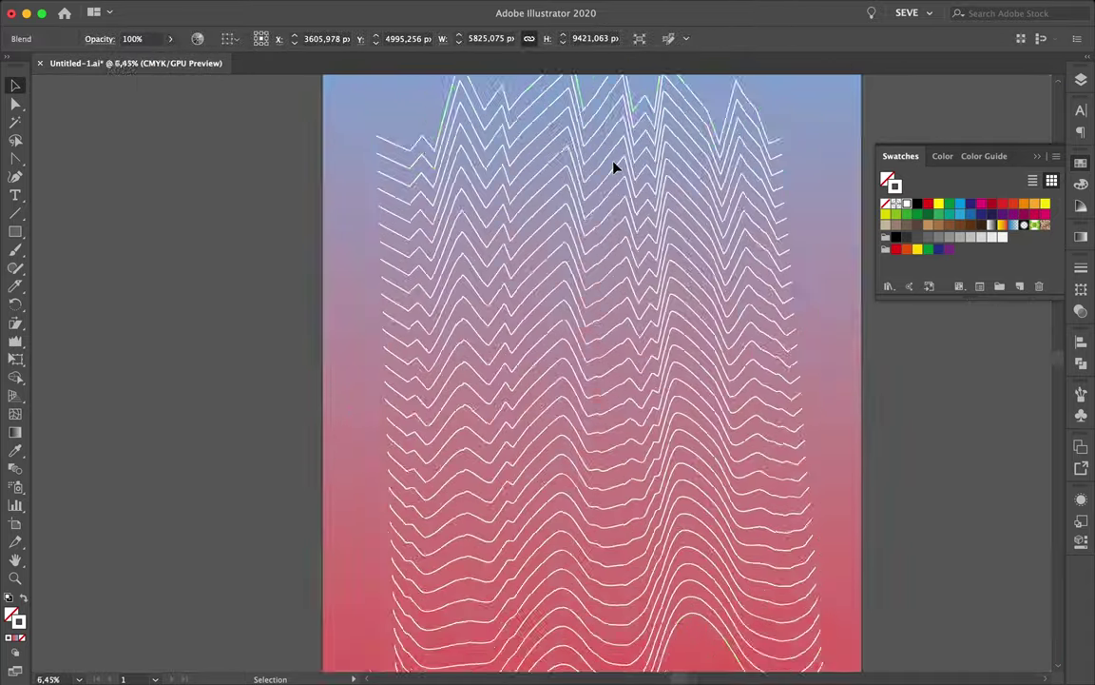
Step: Replace the blend with a straight line near the top carrying a Zig Zag effect
key(Delete)
click(16, 212)
click(426, 130)
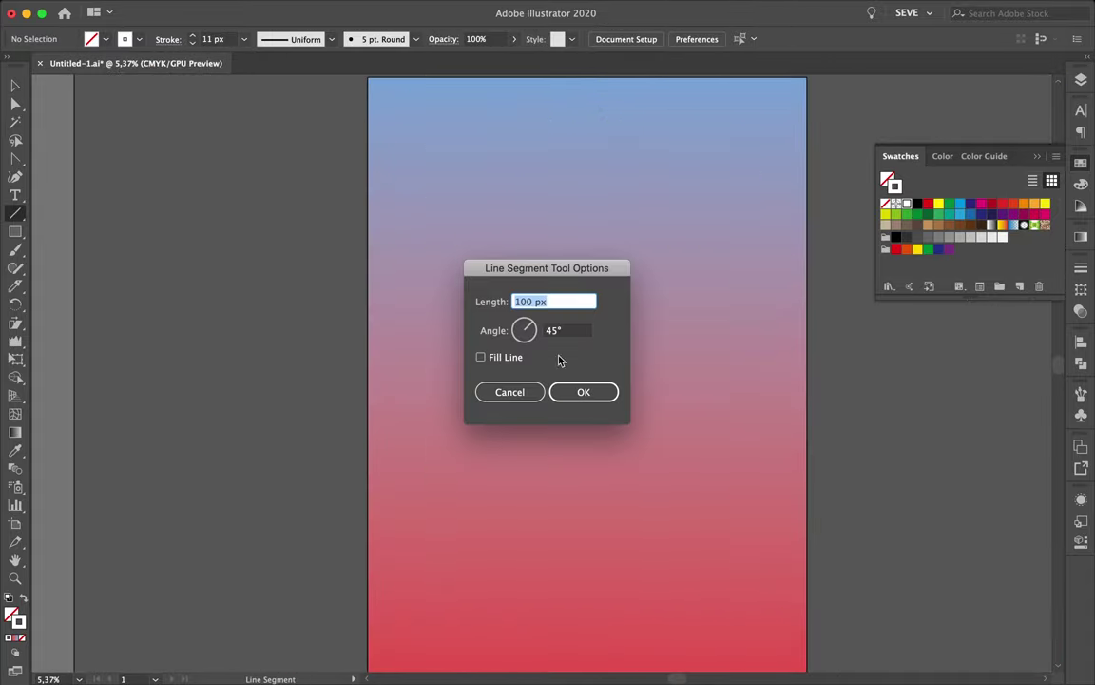
click(582, 391)
click(316, 9)
click(543, 240)
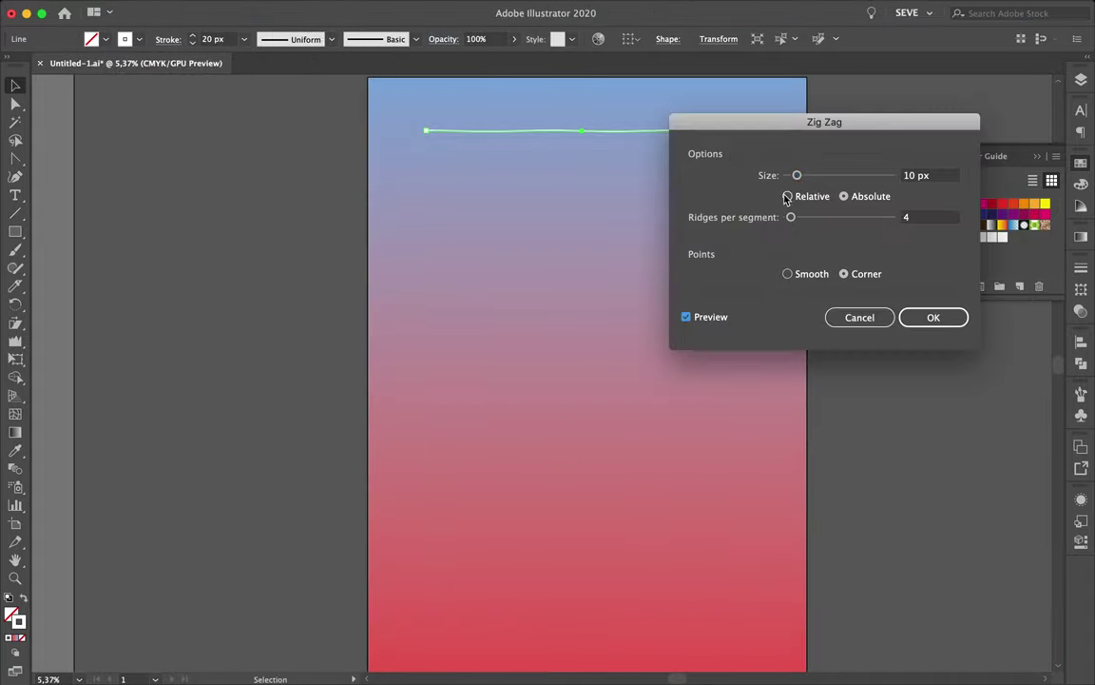
key(Return)
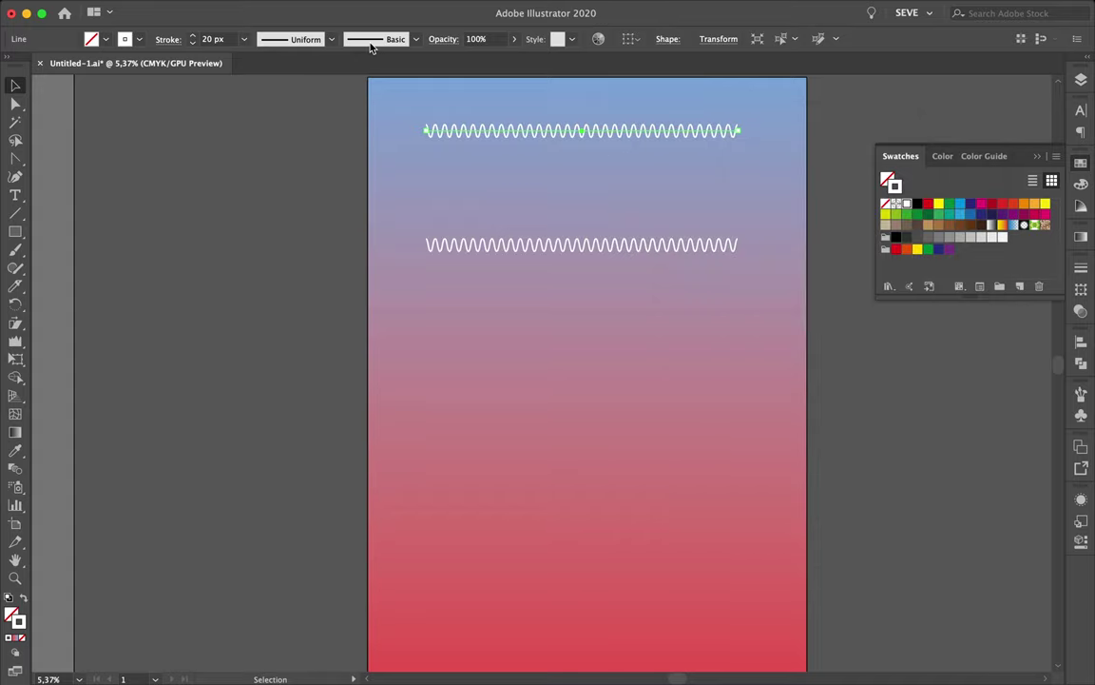
Step: Expand the zig zag appearance into a plain path; try a 21° Twist, then cancel it
click(189, 8)
click(219, 183)
click(316, 7)
click(550, 235)
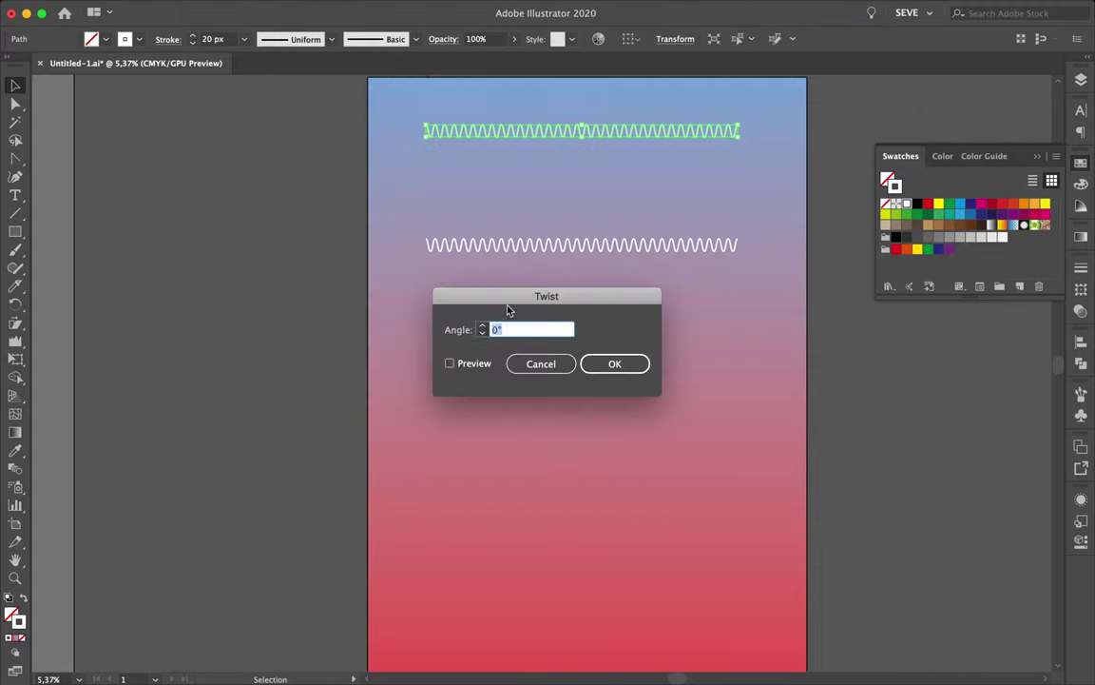
text(21)
click(450, 363)
click(541, 363)
Step: Apply a Tweak effect with absolute amounts and a 100 px vertical tweak
click(315, 8)
click(571, 214)
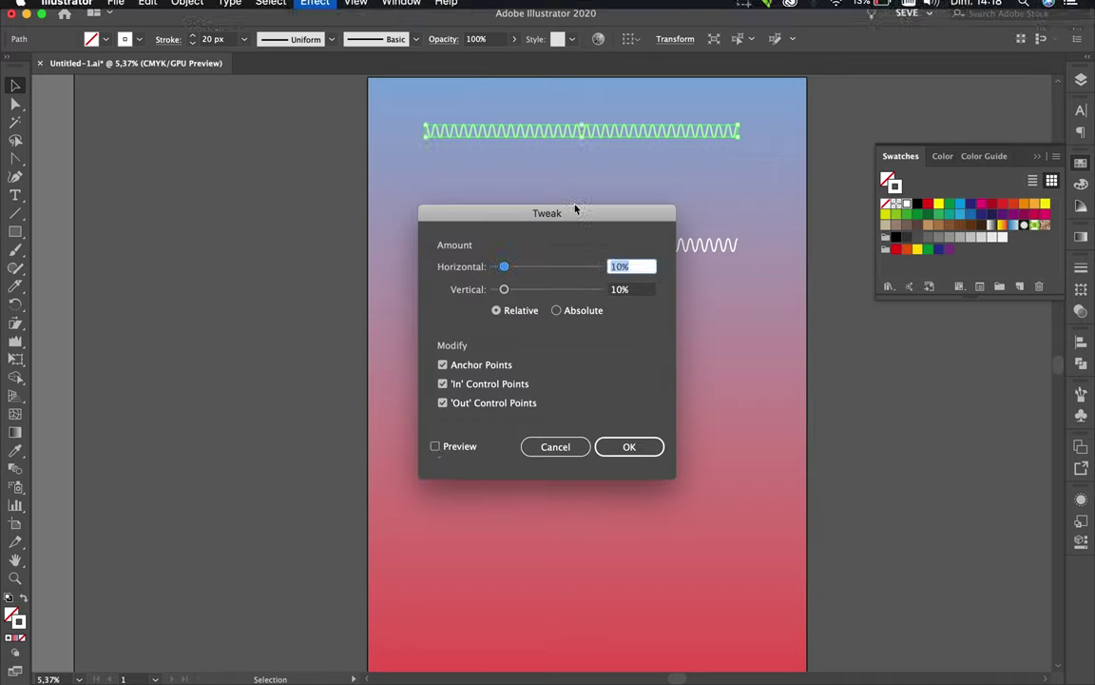
click(434, 446)
mouse_move(504, 266)
mouse_down()
mouse_move(548, 267)
mouse_move(577, 290)
mouse_up()
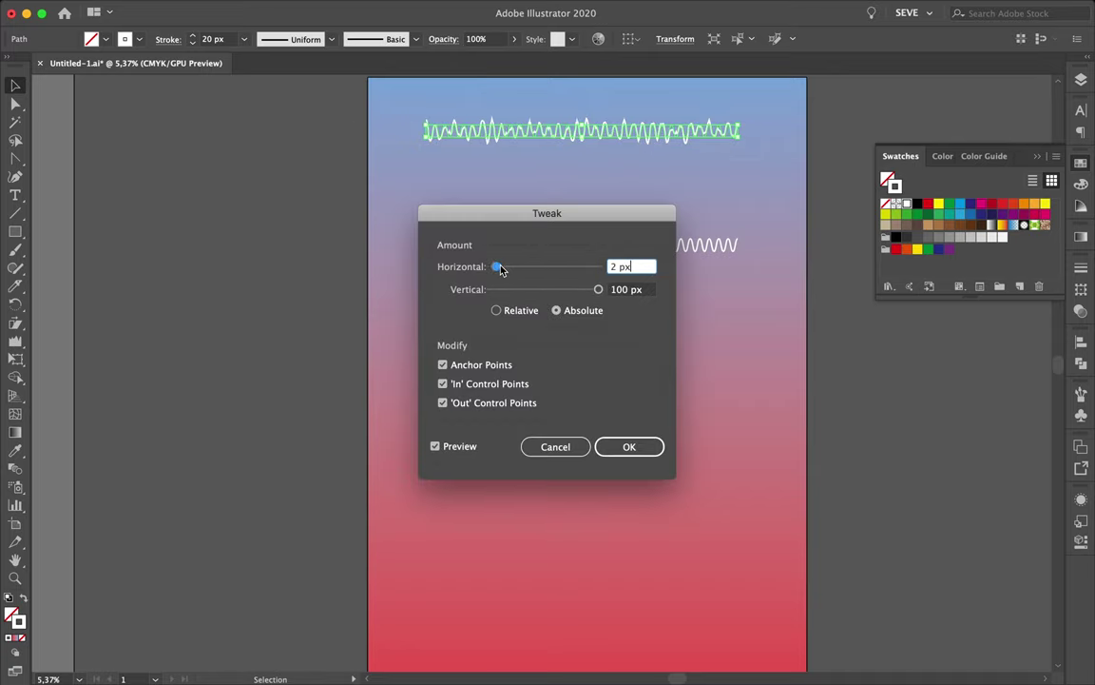
key(Return)
Step: Try a Transform effect stretching the line to 120% horizontally, then cancel it
click(316, 7)
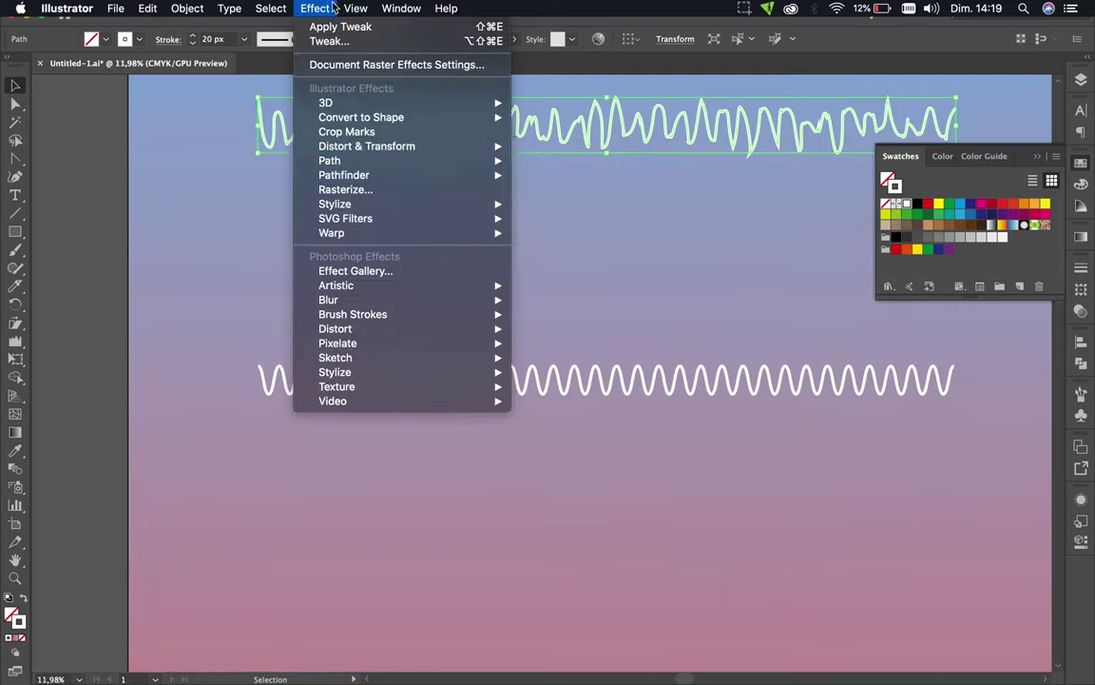
click(556, 189)
drag(643, 174, 670, 197)
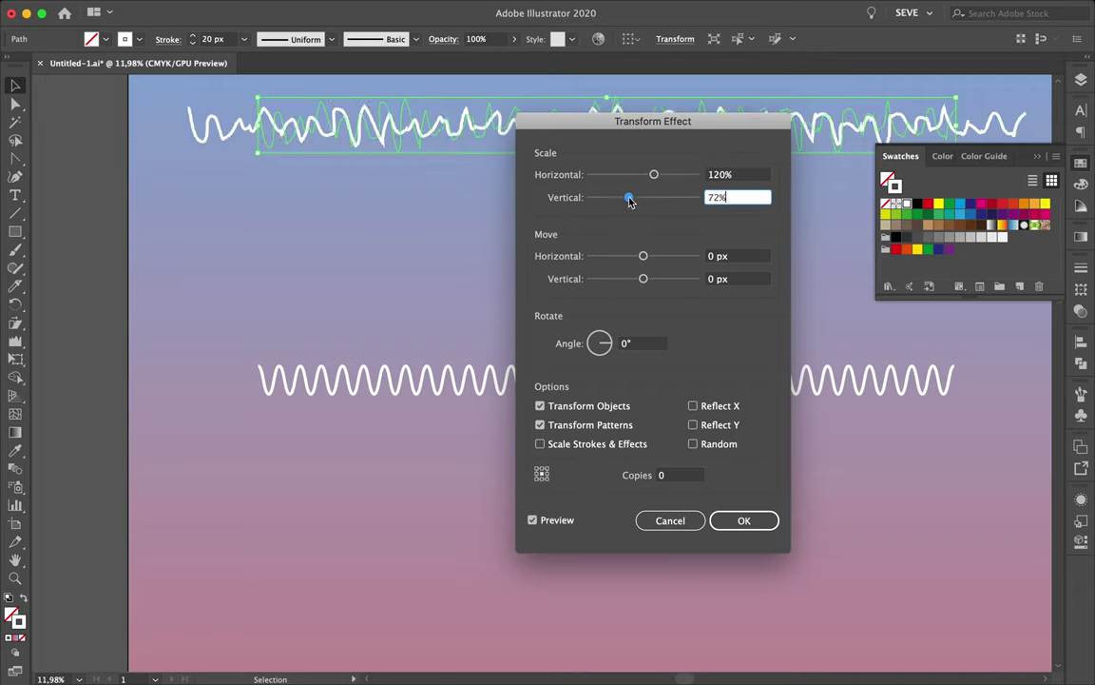
drag(644, 256, 642, 256)
click(669, 520)
Step: Roughen the top line at 20% size with adjusted detail
click(315, 8)
click(552, 171)
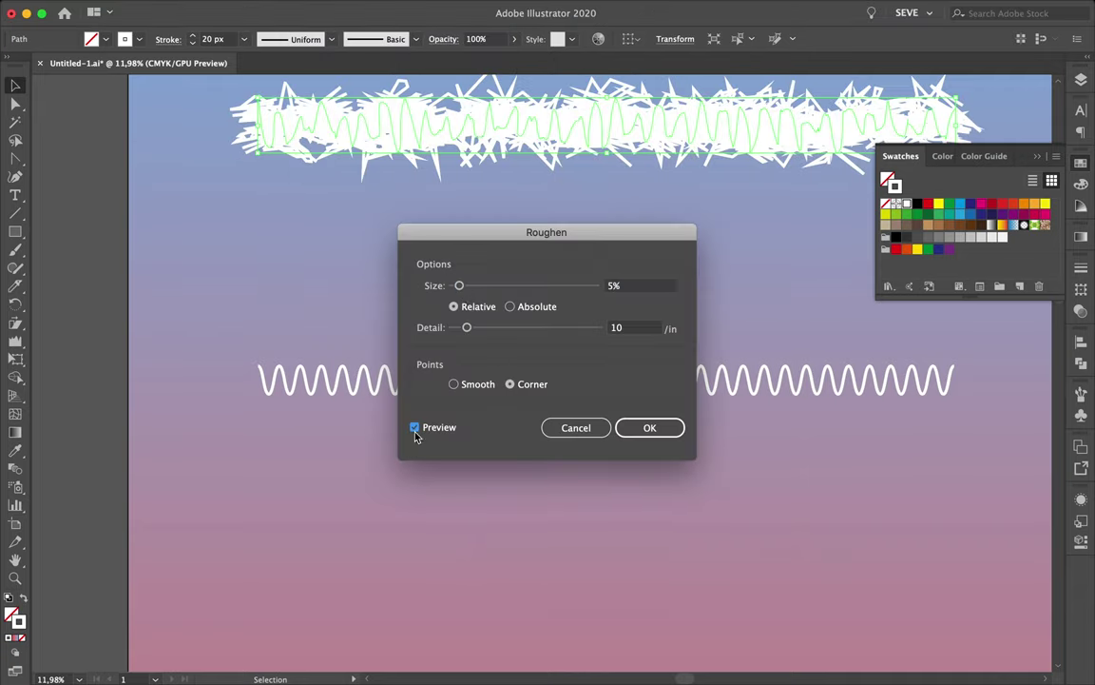
drag(458, 285, 453, 285)
drag(468, 329, 496, 327)
drag(452, 286, 457, 286)
key(Tab)
text(0)
click(649, 427)
Step: Move the plain zigzag line down to the artboard's bottom and zoom out to the whole artboard
key(ctrl+minus)
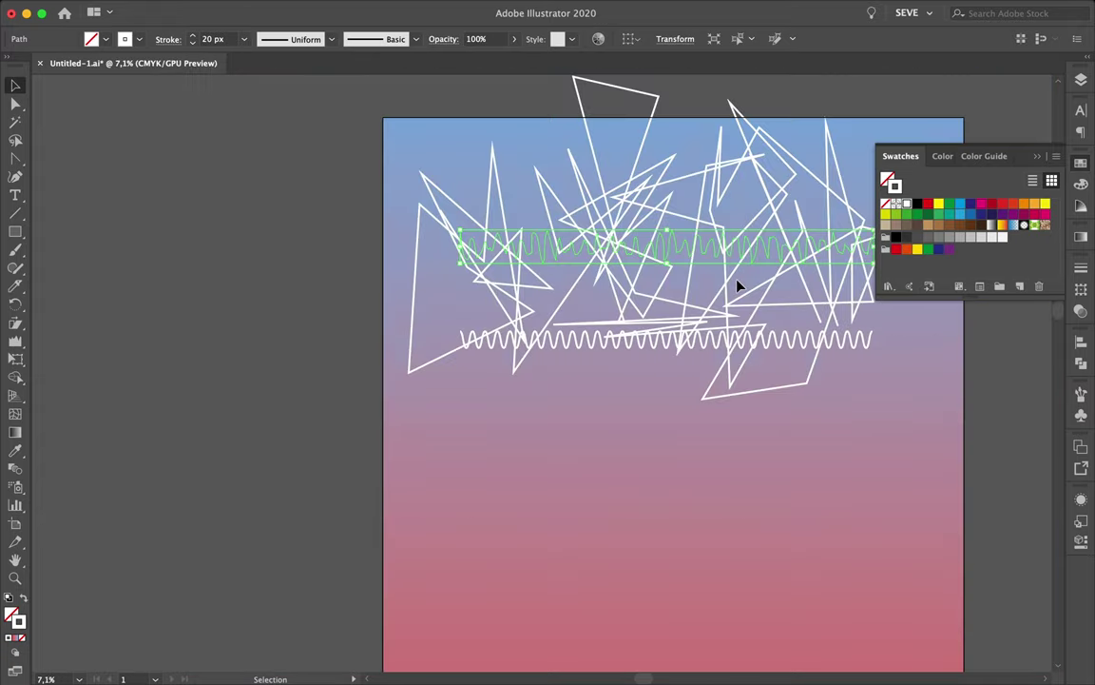
key(ctrl+minus)
click(674, 510)
drag(705, 632, 705, 647)
click(186, 9)
key(Escape)
key(ctrl+a)
key(ctrl+minus)
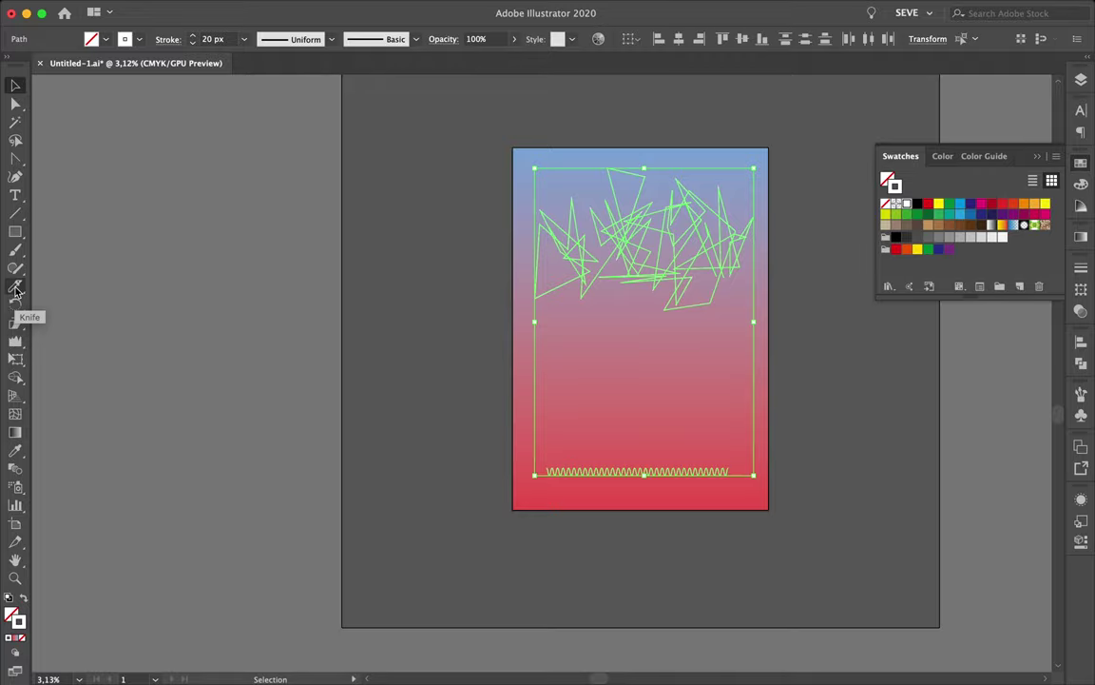
Step: Blend the jagged top paths into the bottom zigzag line
scroll(648, 284, up, 5)
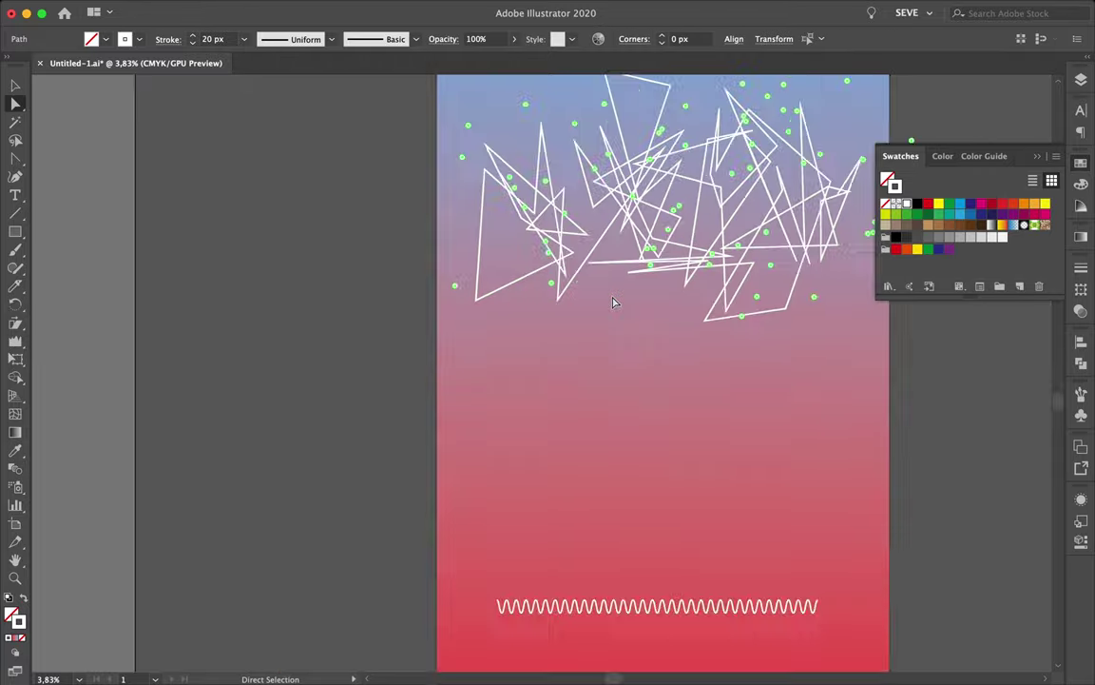
scroll(649, 284, up, 5)
click(760, 216)
scroll(747, 331, down, 5)
key(ctrl+0)
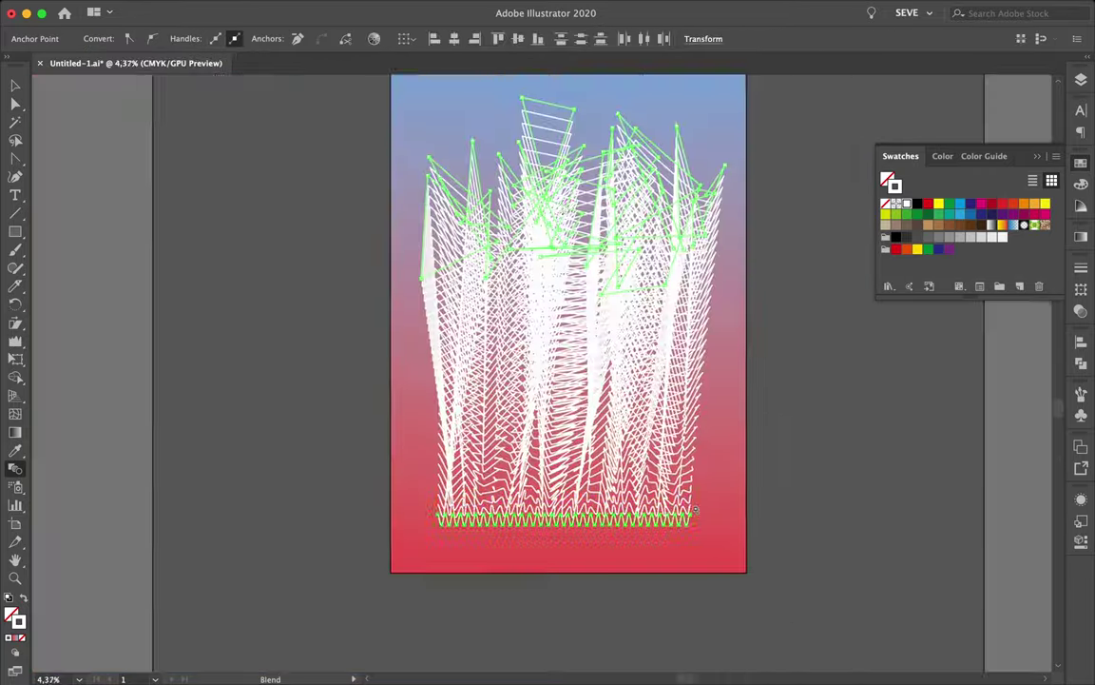
key(a)
click(599, 561)
key(v)
click(530, 249)
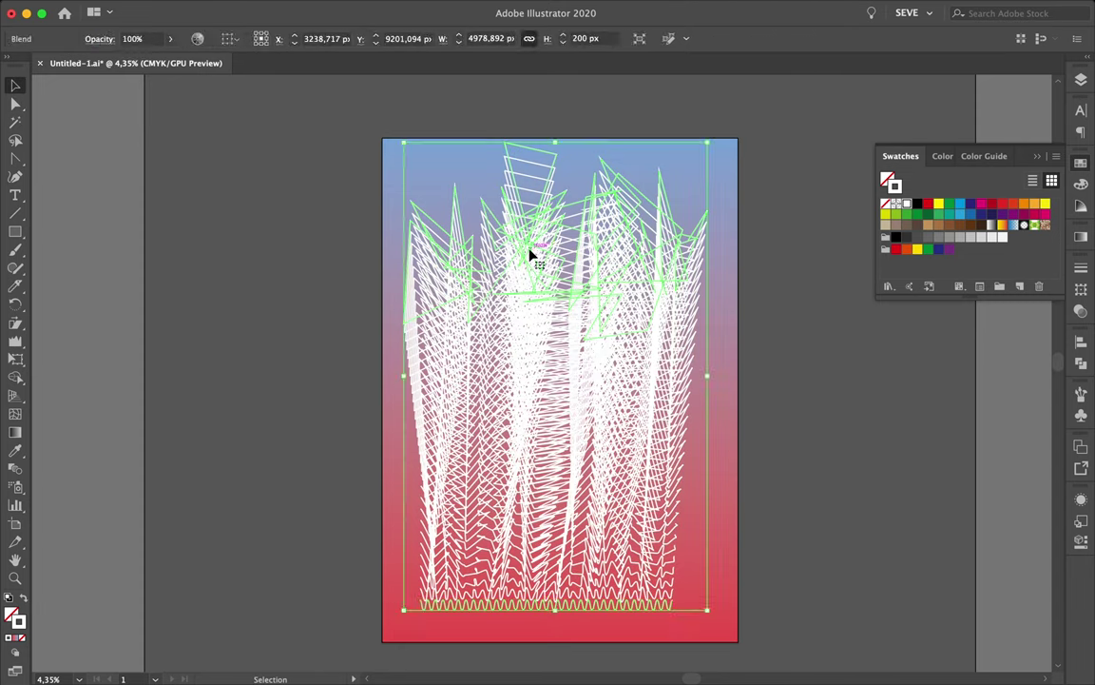
double_click(531, 249)
key(Escape)
Step: Compare spacing modes in Blend Options with preview and space the blend by Specified Steps
double_click(16, 470)
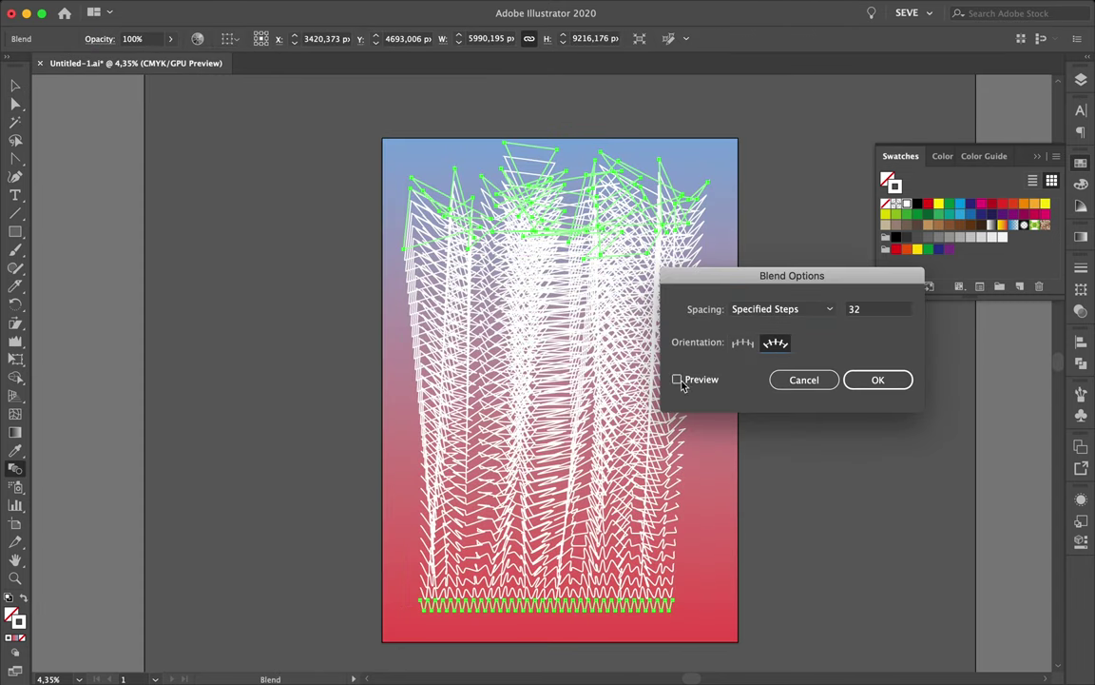
click(677, 379)
click(827, 309)
click(799, 362)
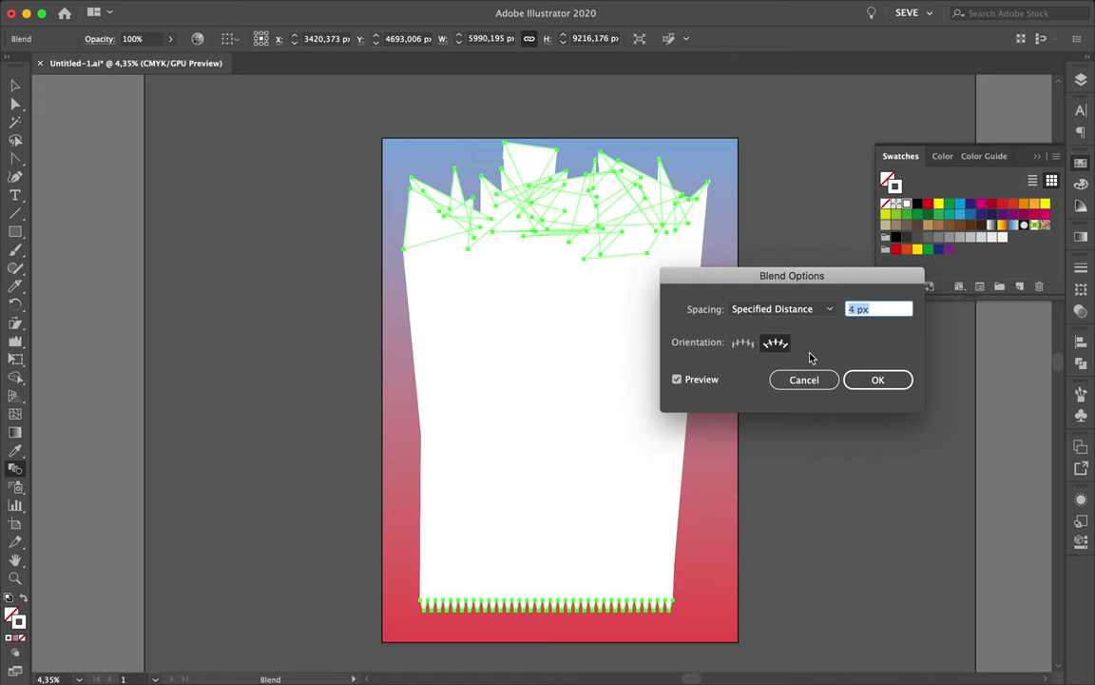
click(827, 309)
click(795, 328)
click(827, 309)
click(806, 345)
click(827, 309)
click(795, 328)
Step: Confirm the blend spacing; trial endpoint stretches are undone before entering the blend
click(878, 381)
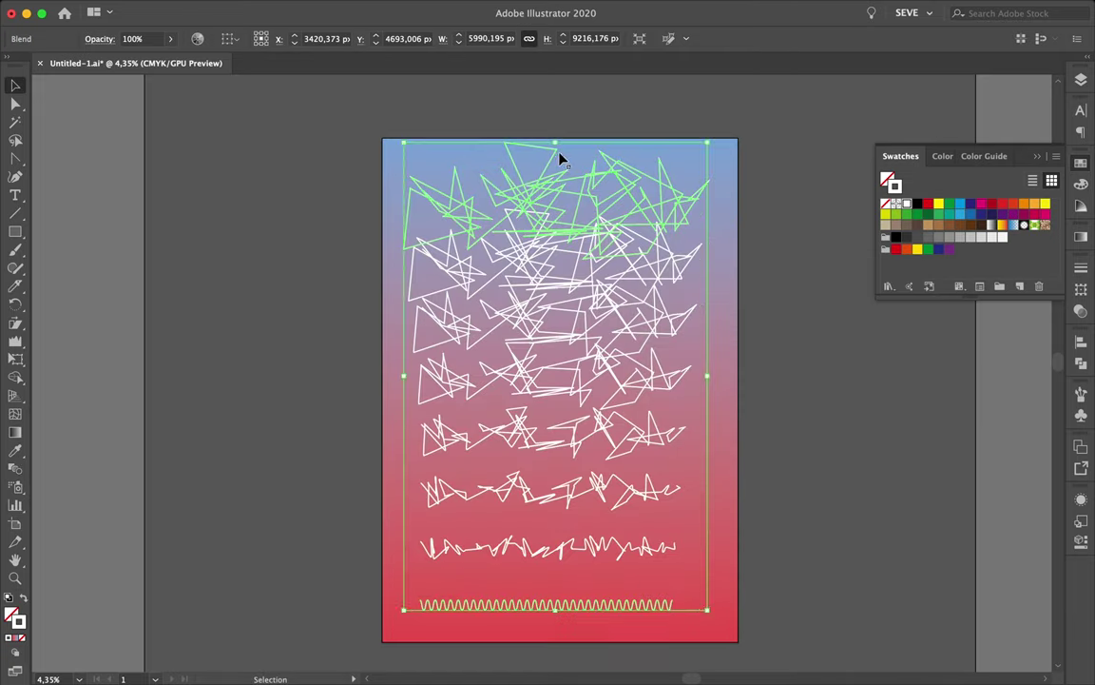
key(a)
drag(567, 593, 584, 597)
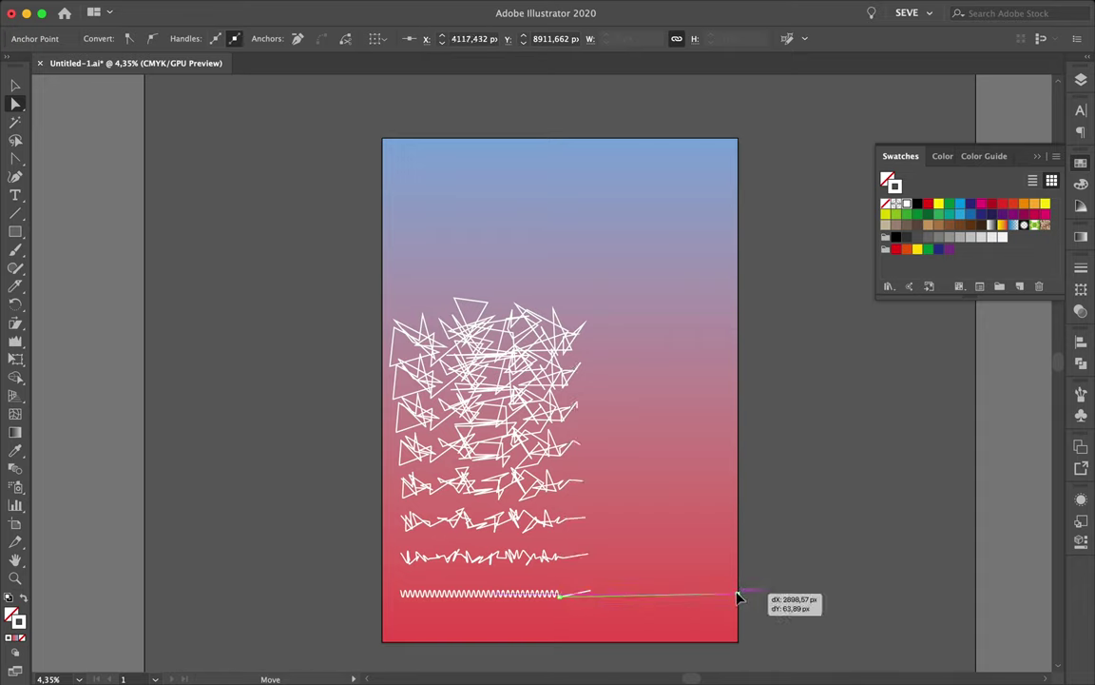
drag(739, 597, 723, 594)
drag(584, 327, 671, 313)
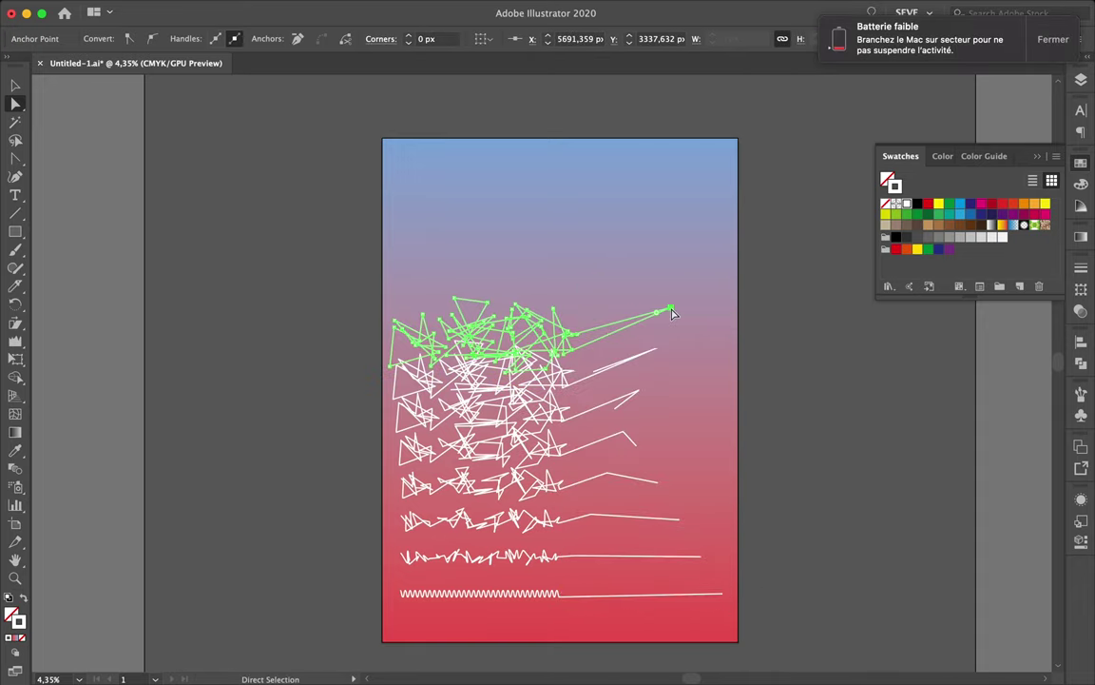
key(ctrl+z)
key(ctrl+z)
key(v)
click(575, 339)
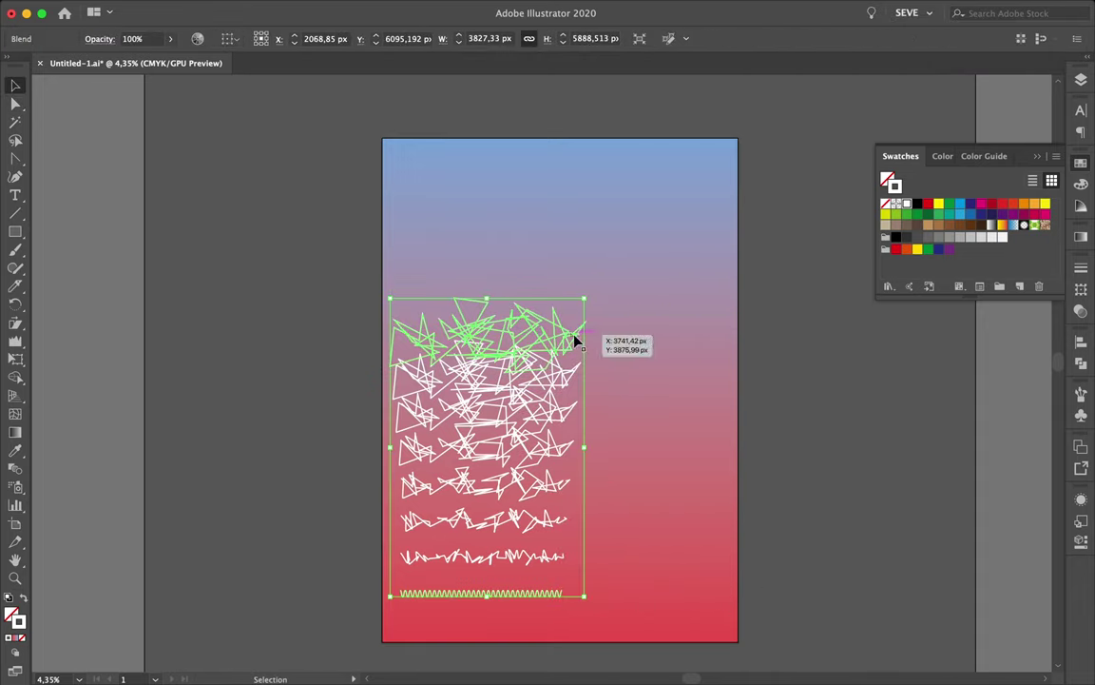
double_click(575, 339)
Step: Pull a bottom-line anchor up into a tall central spike
drag(493, 594, 493, 573)
scroll(468, 589, up, 5)
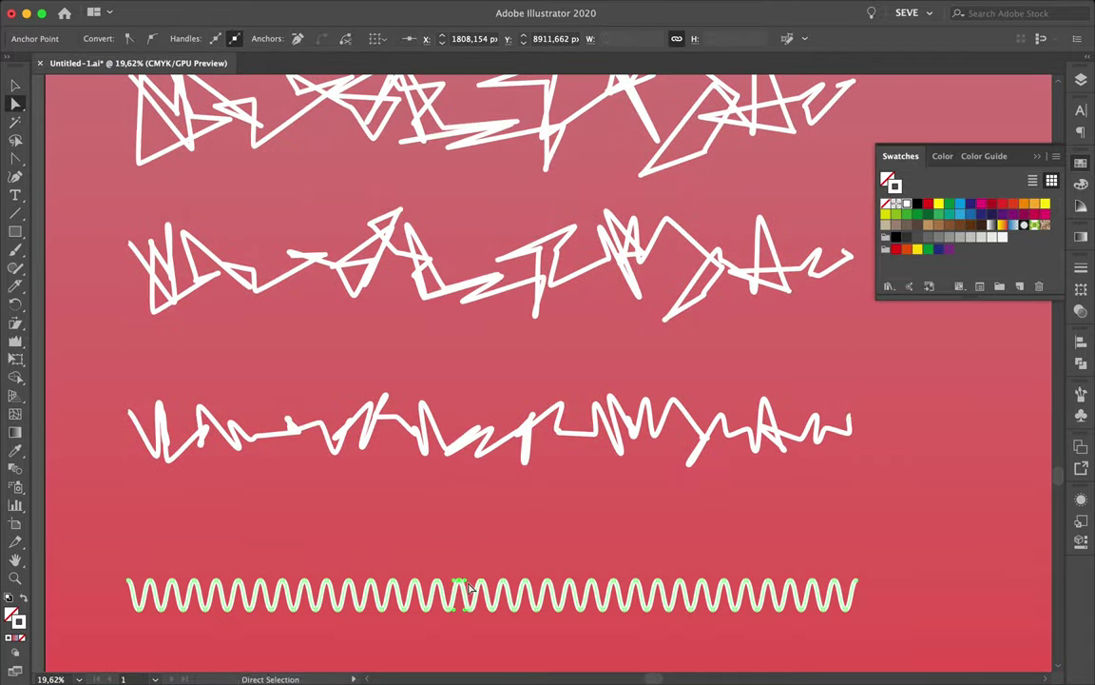
scroll(469, 588, down, 2)
scroll(469, 588, down, 3)
key(v)
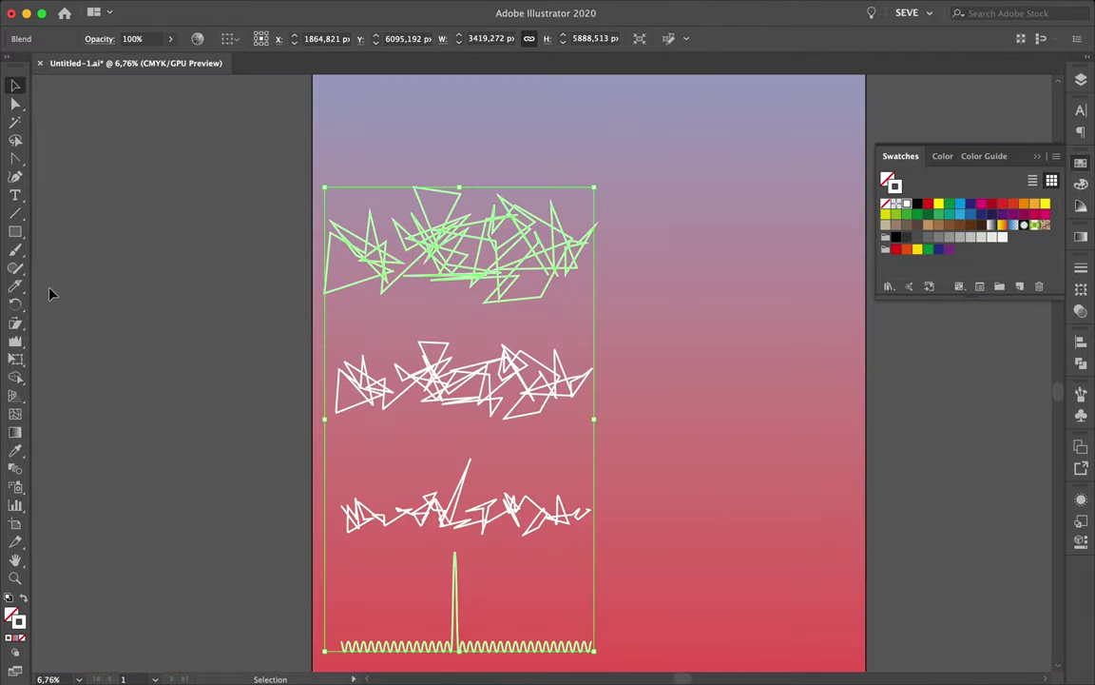
Step: Raise the blend's Specified Steps to 13 with preview, forming a tree-like shape
double_click(15, 468)
click(782, 308)
click(783, 342)
text(10)
click(675, 379)
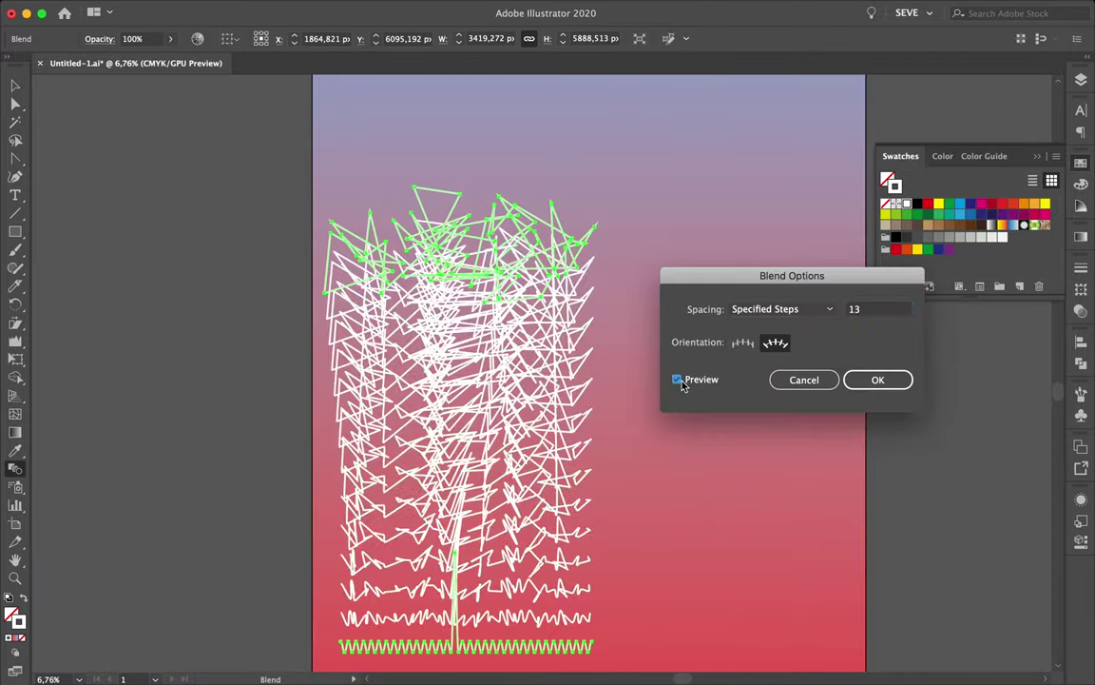
key(Return)
key(a)
key(v)
Step: Reshape an anchor on the blend's bottom row with Direct Selection
scroll(473, 238, down, 3)
scroll(609, 411, up, 3)
scroll(709, 410, down, 5)
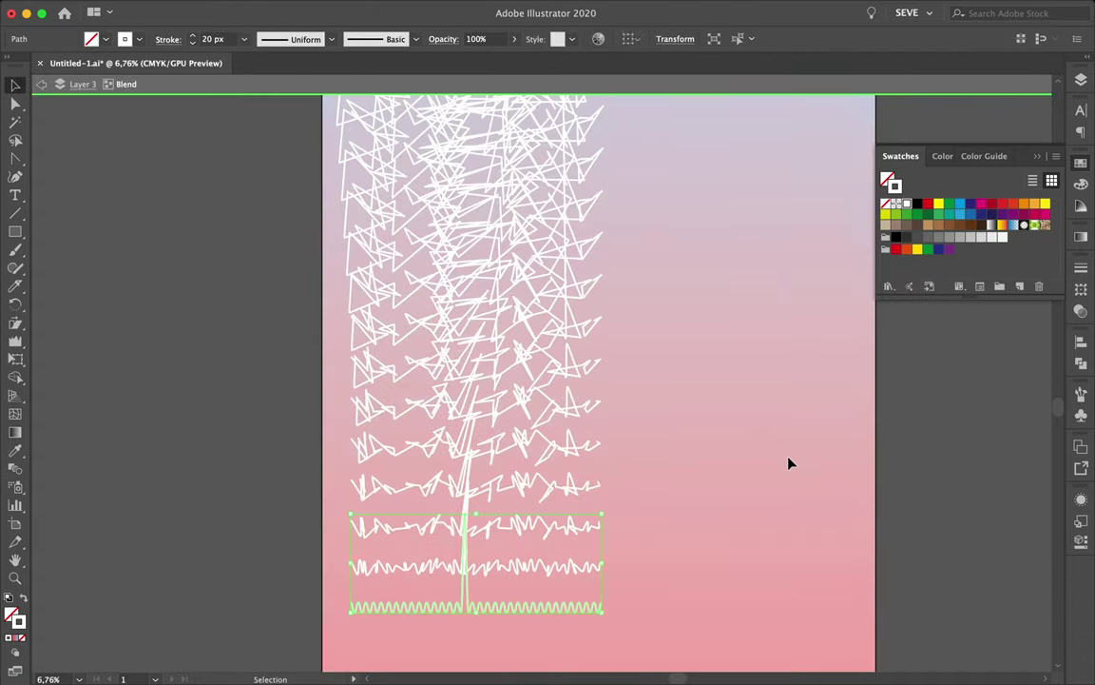
scroll(799, 460, down, 1)
key(a)
drag(740, 425, 660, 561)
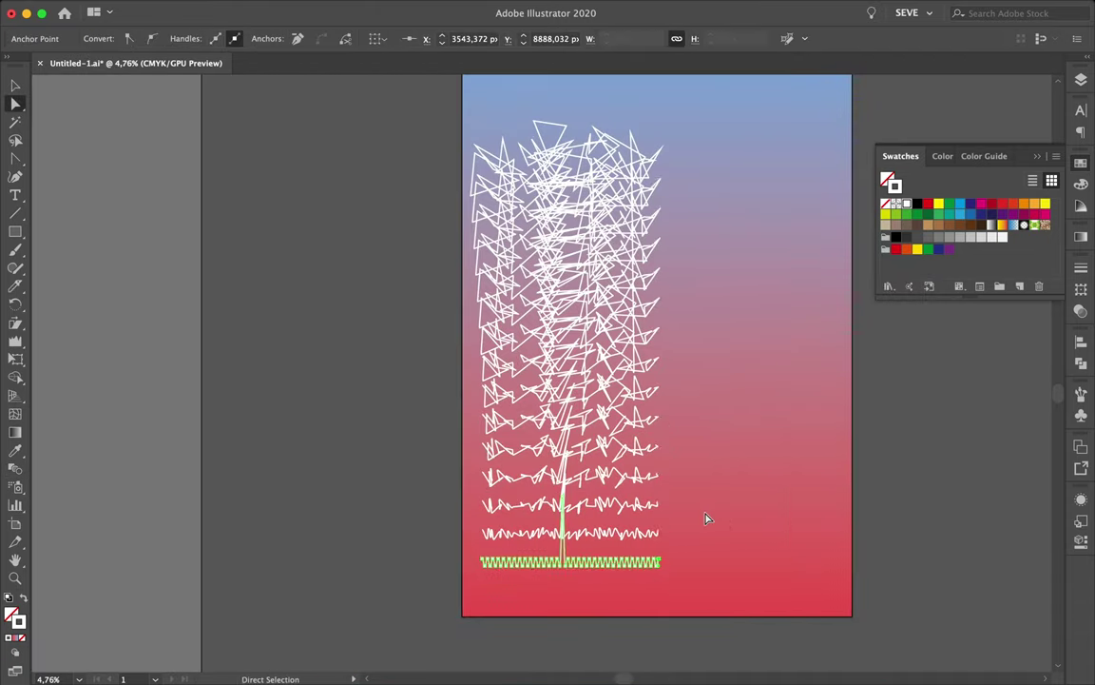
scroll(707, 516, up, 1)
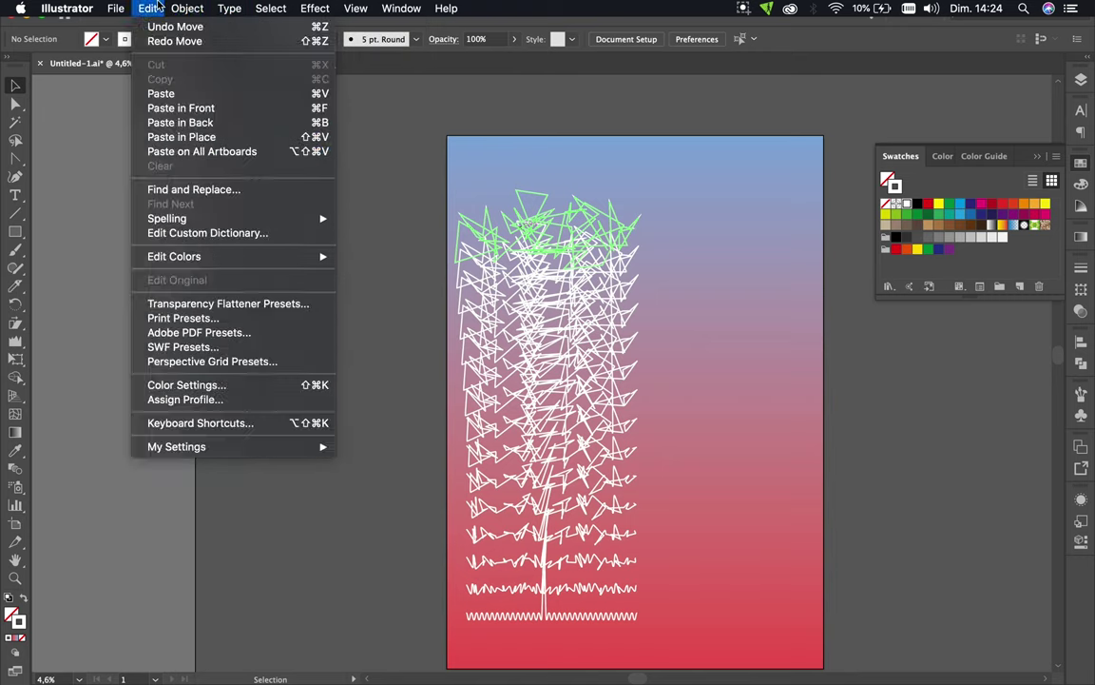
Step: Reveal the stacked wave-line layer and delete the tree-like blend
click(1082, 80)
key(ctrl+z)
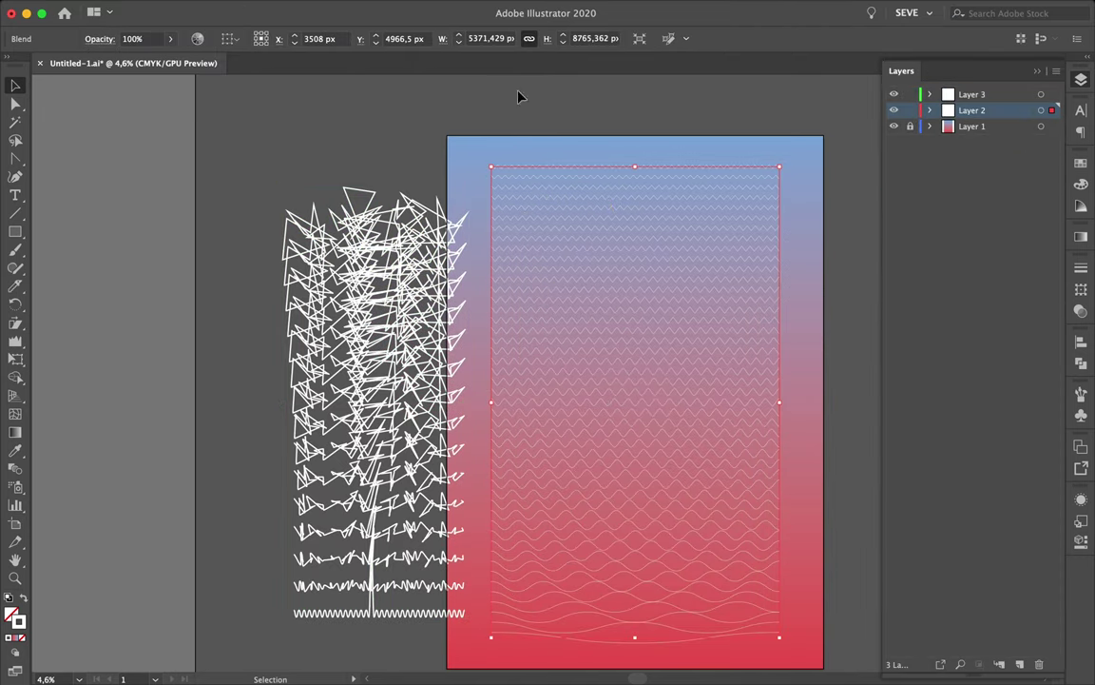
click(1081, 268)
click(360, 419)
key(Delete)
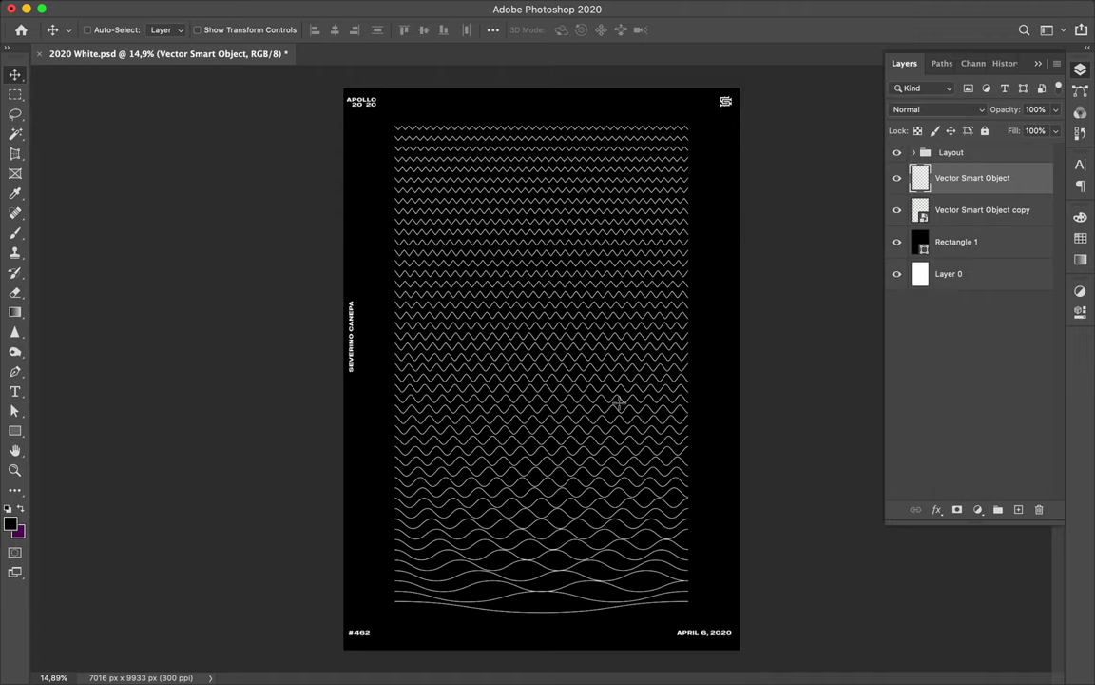
click(15, 94)
click(95, 97)
drag(461, 320, 723, 611)
key(ctrl+j)
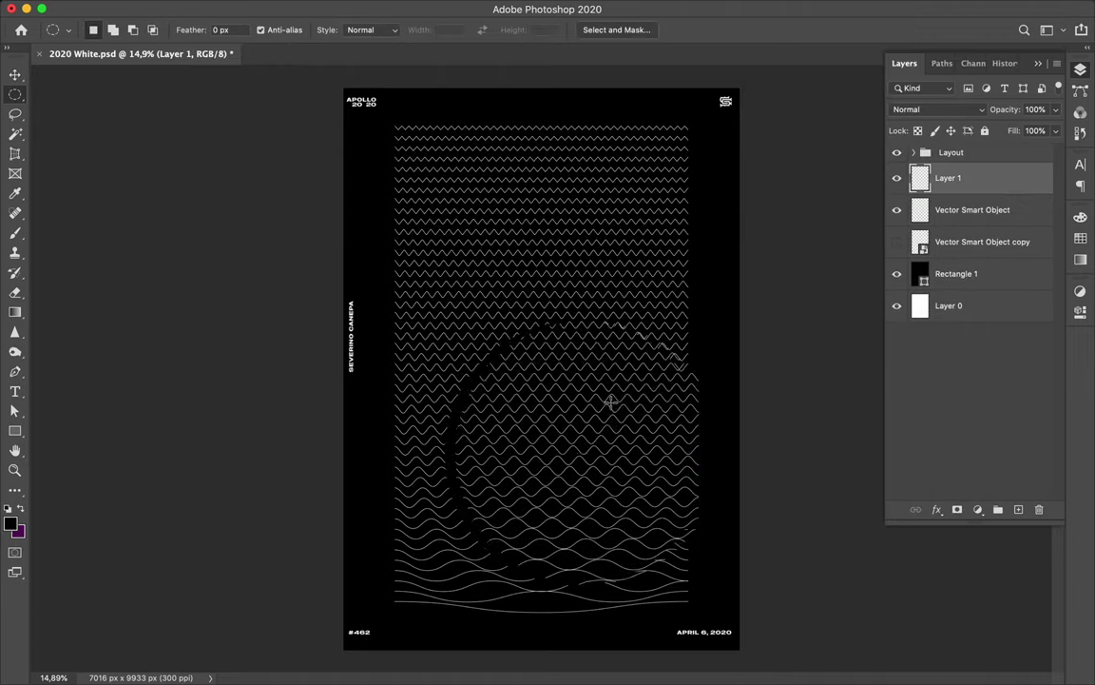
key(v)
drag(607, 398, 601, 416)
click(492, 30)
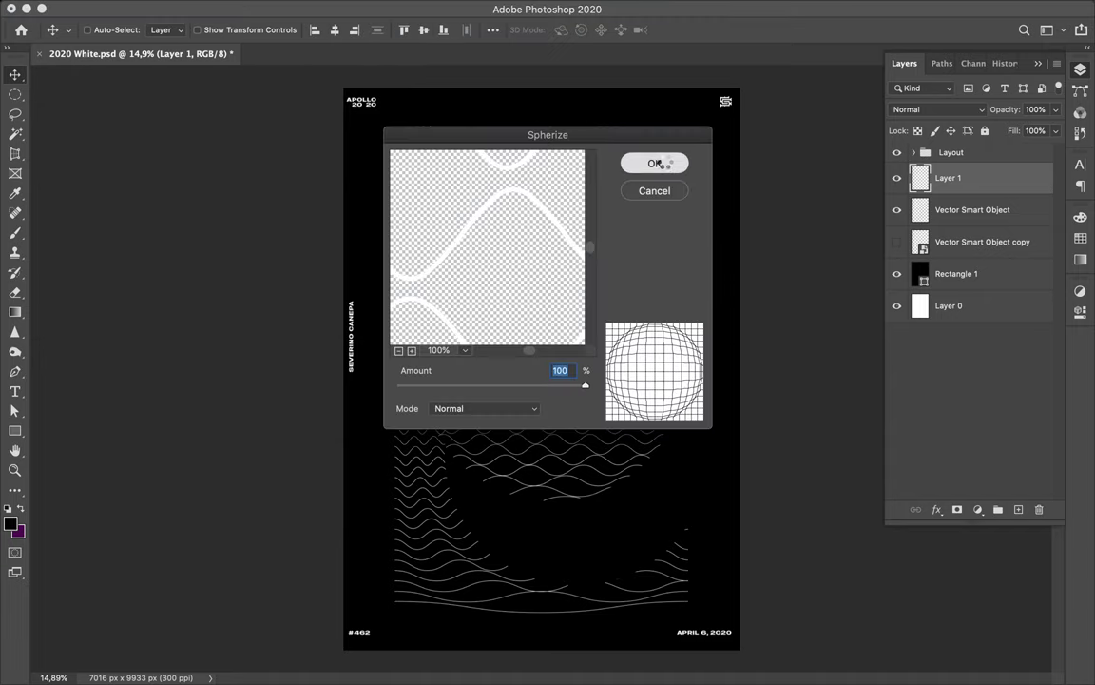
click(656, 162)
key(ctrl+t)
drag(534, 122, 561, 321)
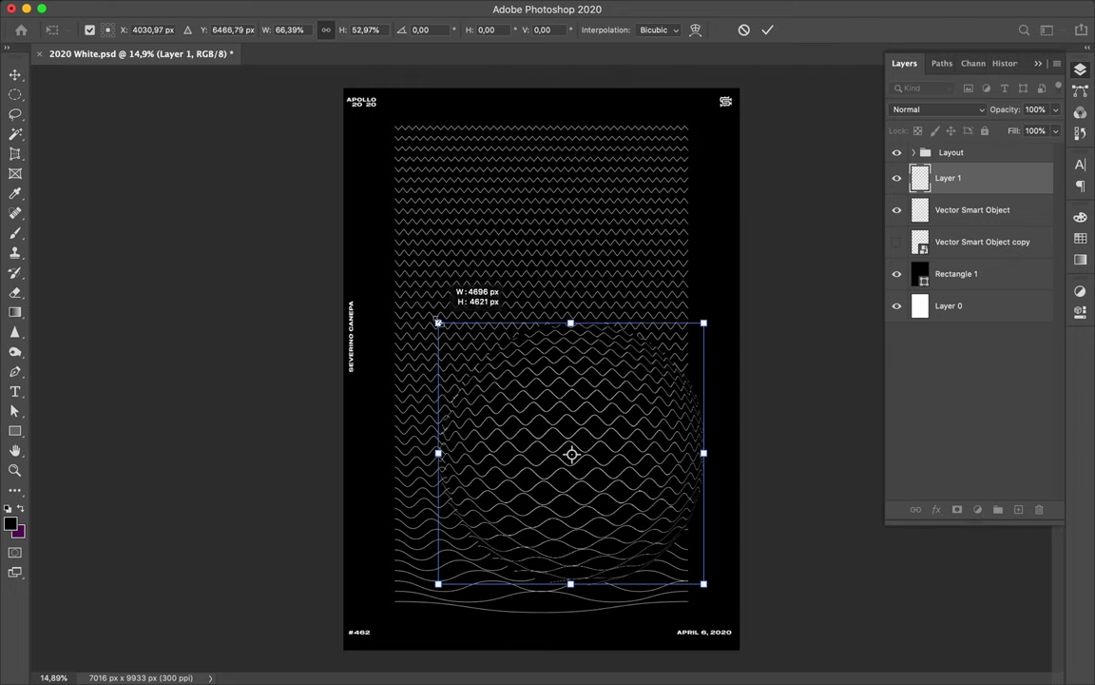
key(Return)
drag(590, 378, 597, 389)
key(Delete)
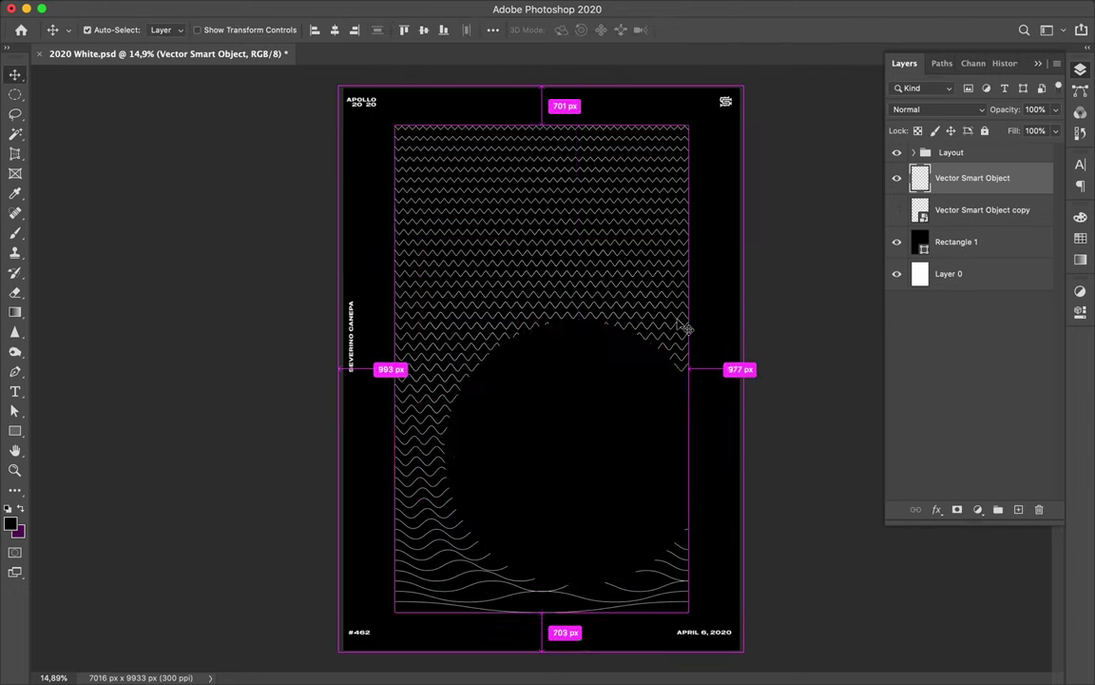
key(m)
key(v)
mouse_move(702, 335)
mouse_down()
mouse_move(589, 273)
mouse_move(614, 305)
mouse_up()
click(390, 8)
key(ctrl+z)
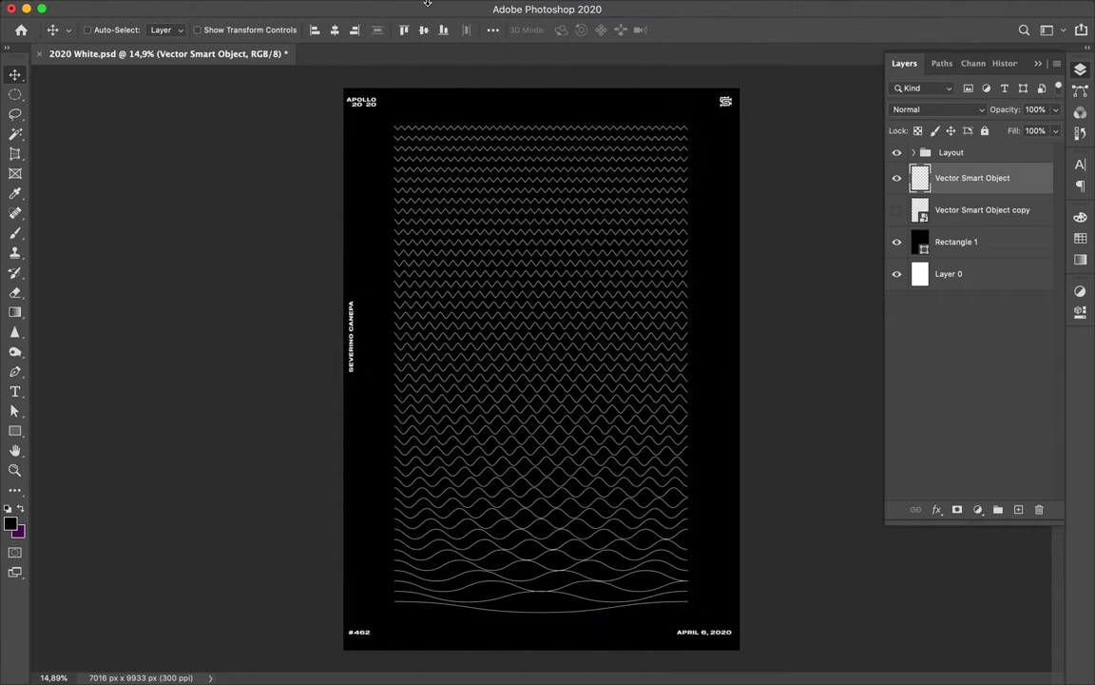
key(shift+ctrl+x)
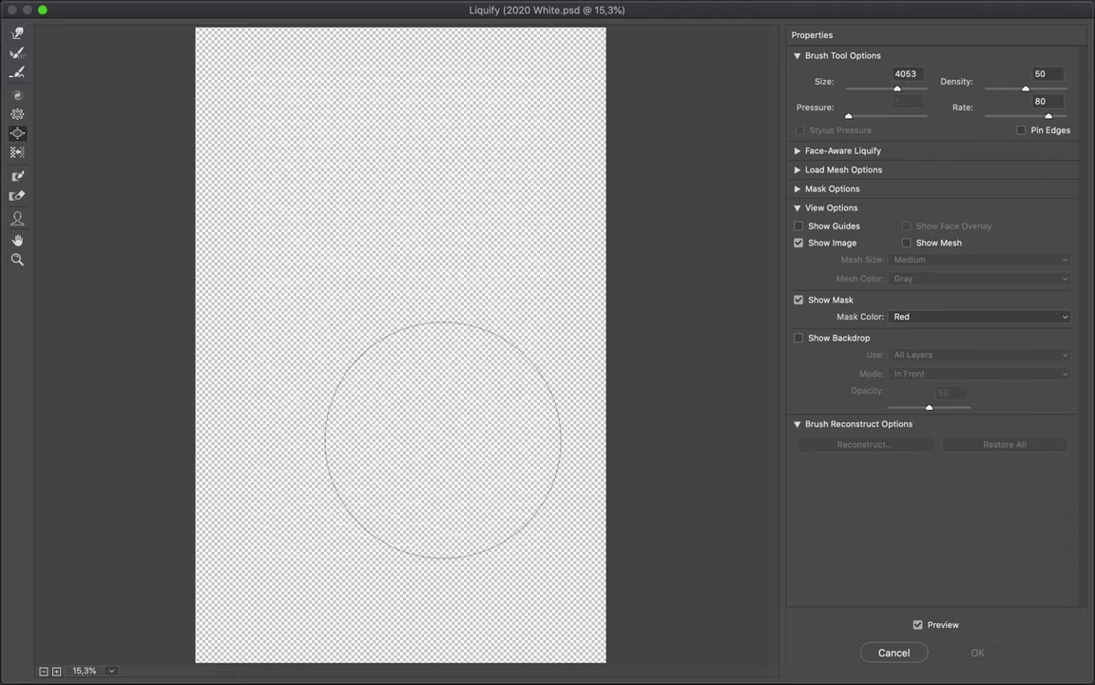
Step: Reopen Liquify and push the wave lines with an enlarged Forward Warp brush
key(Escape)
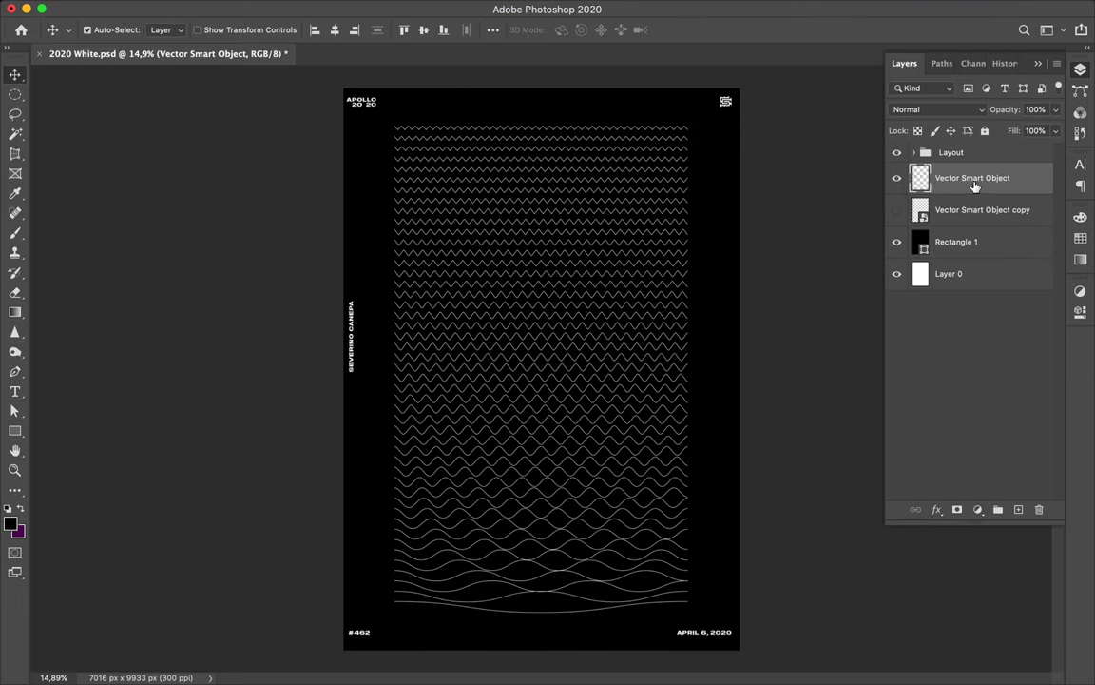
click(493, 7)
click(381, 20)
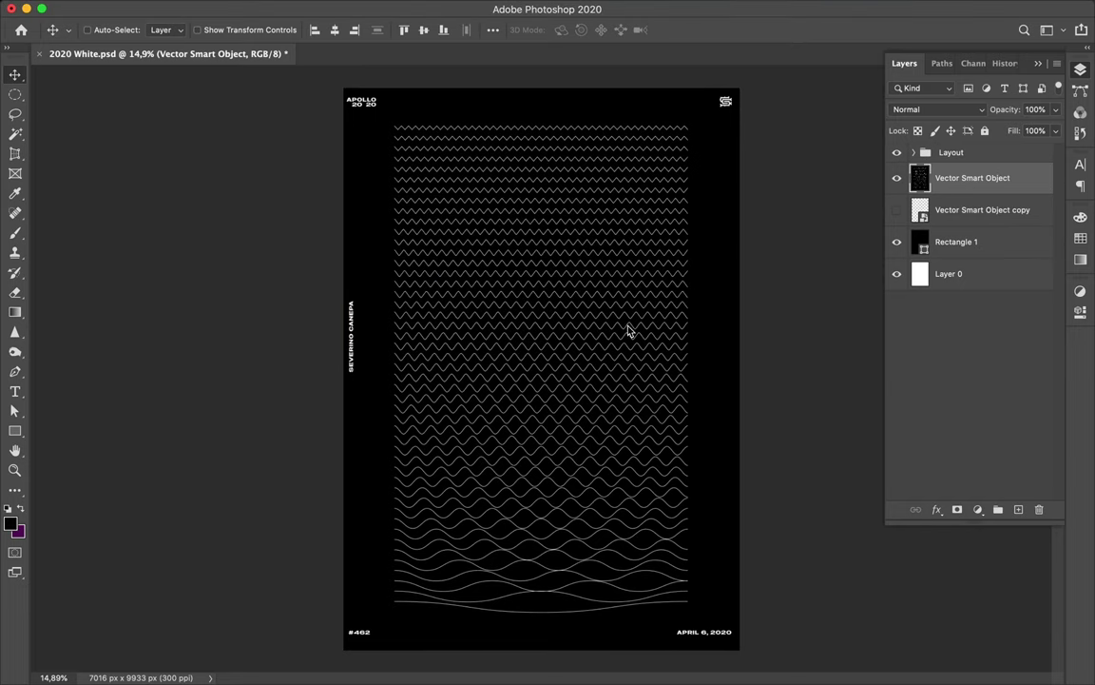
key(shift+ctrl+x)
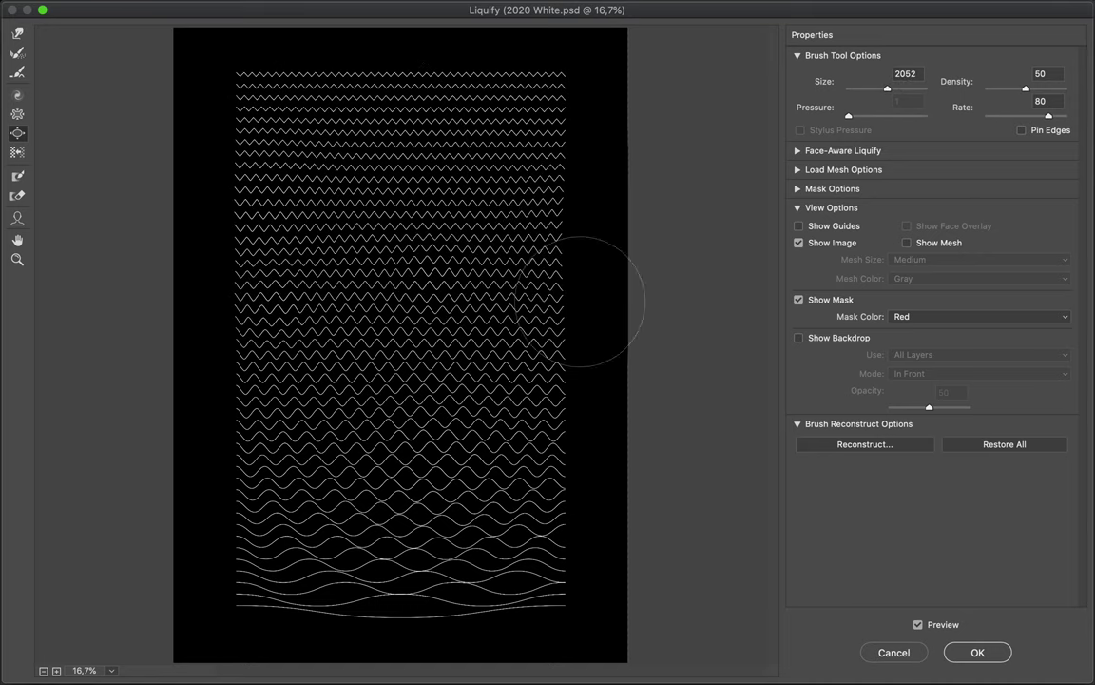
drag(893, 88, 895, 88)
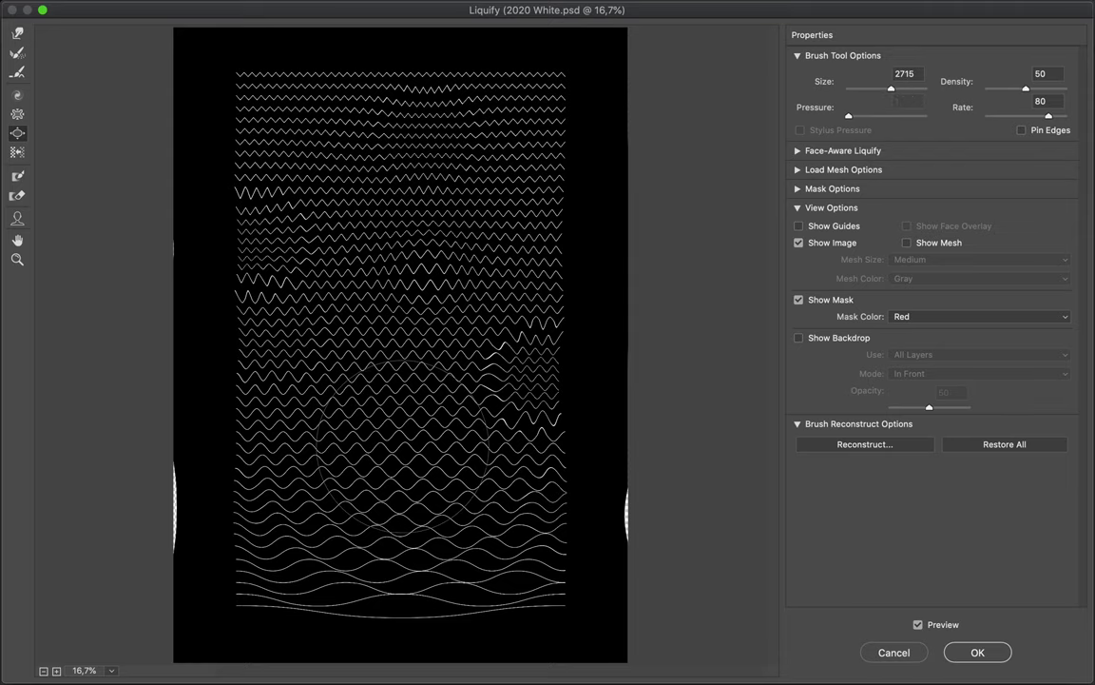
scroll(669, 395, up, 2)
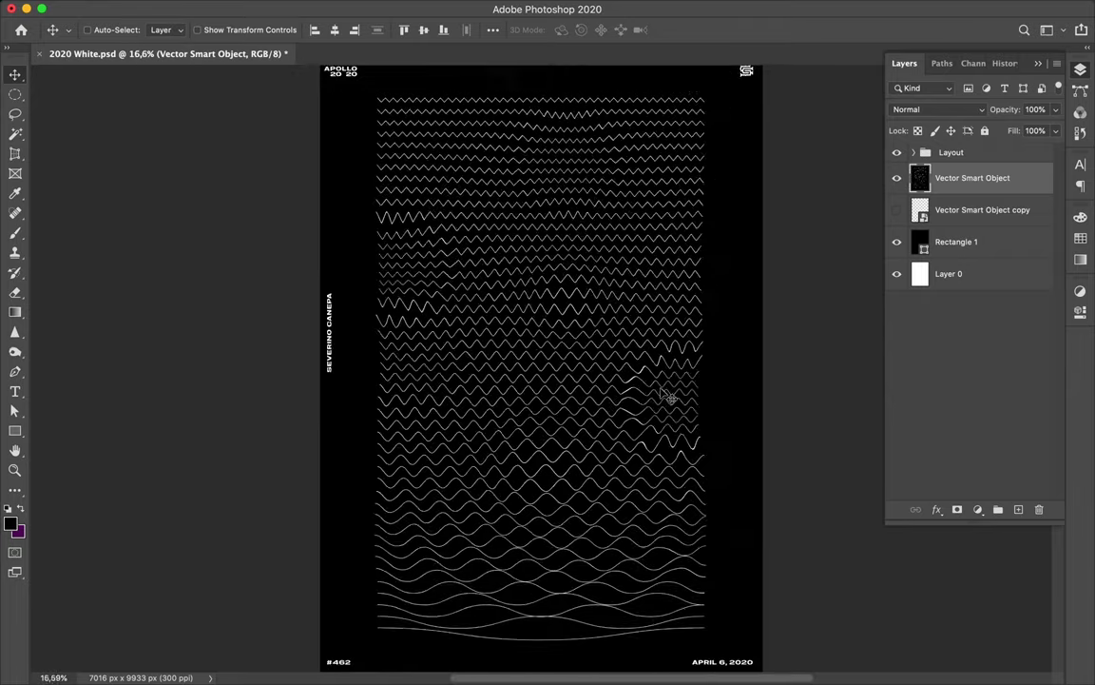
scroll(666, 380, down, 2)
Step: Switch to Full Screen Mode to view the finished wave poster without interface
key(f)
key(f)
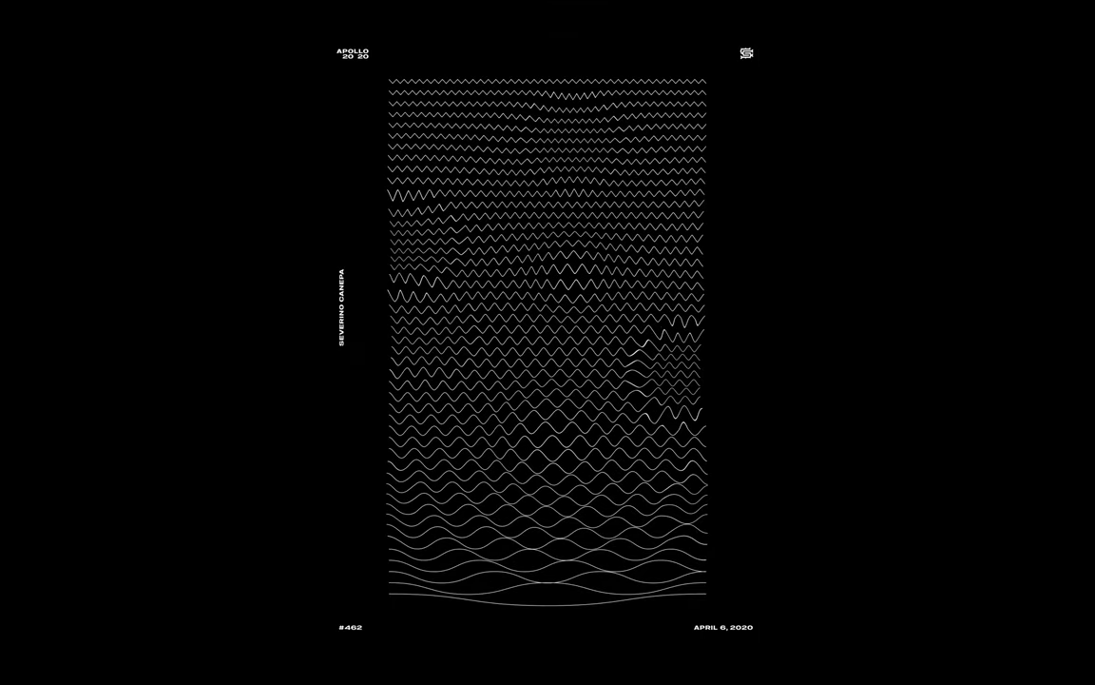